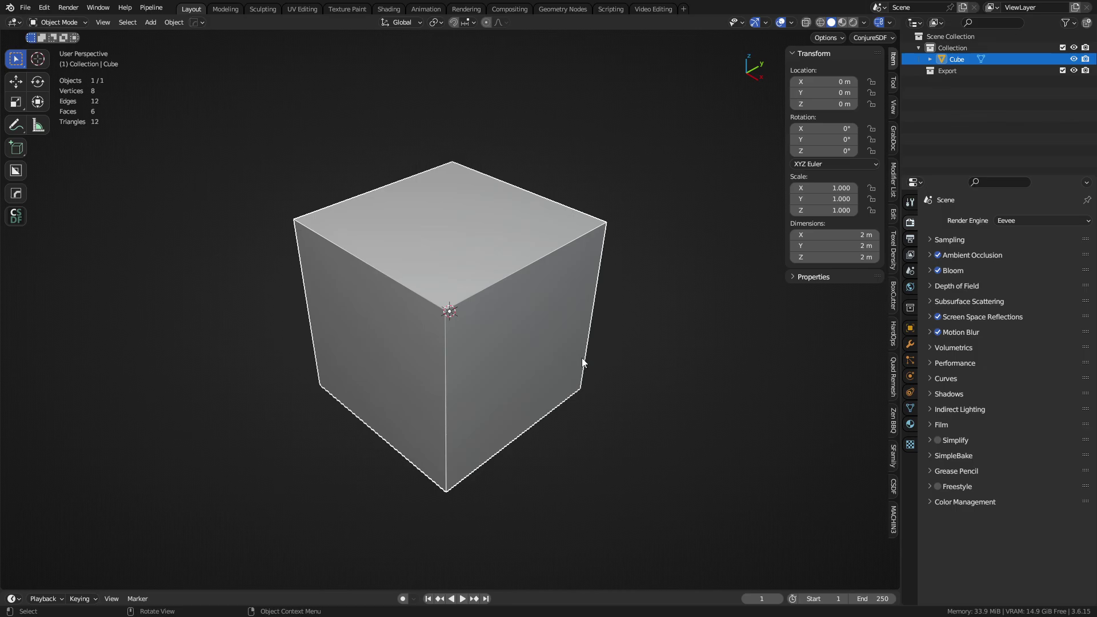
- Conjure an orb with the ConjureSDF add-on to start an SDF scene containing a sphere primitive
click(893, 488)
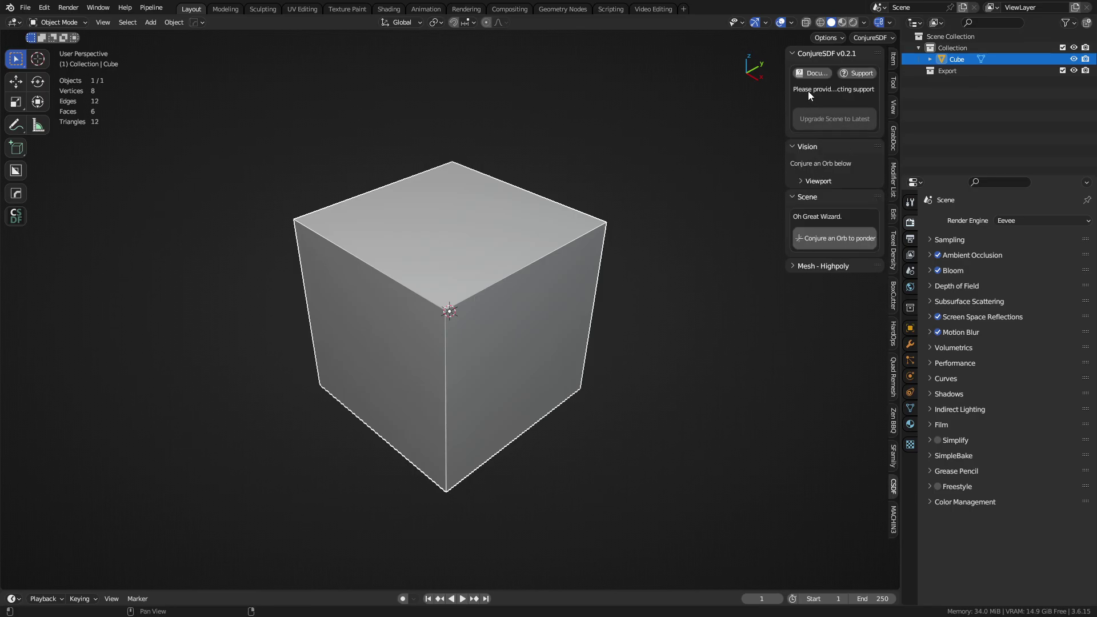
drag(784, 198, 752, 200)
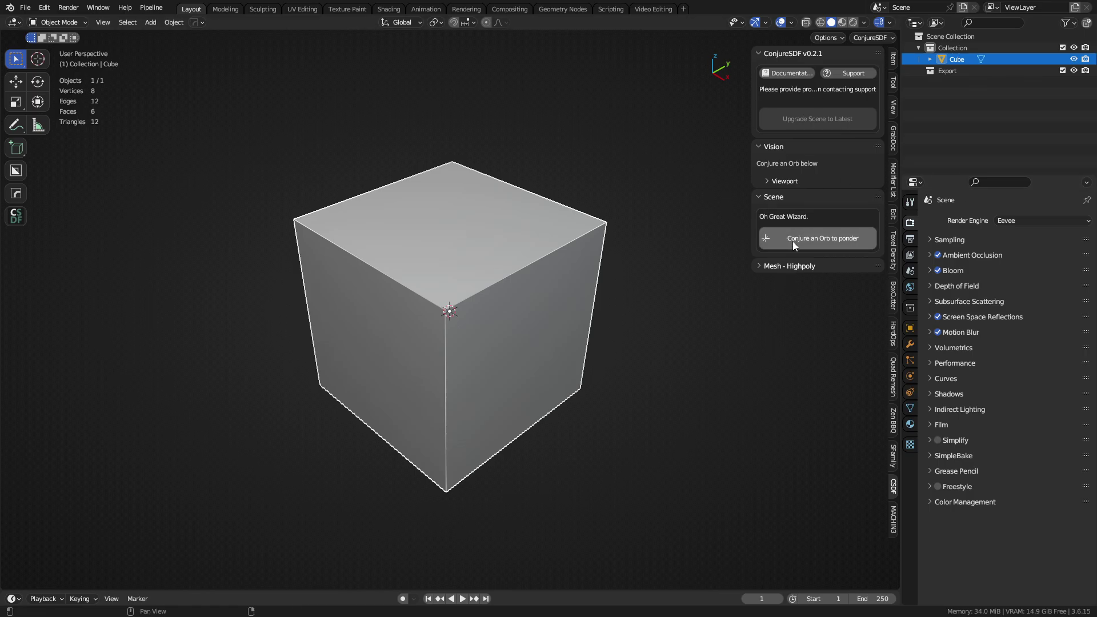
click(842, 242)
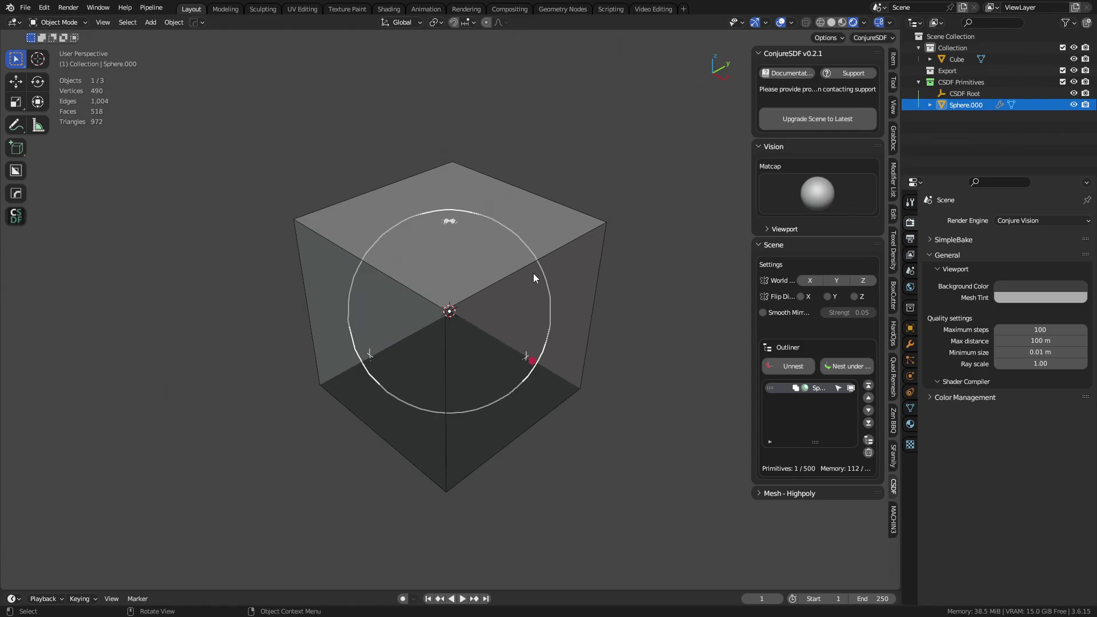
- Delete the default mesh cube that encloses the SDF sphere
click(551, 260)
key(Delete)
click(478, 314)
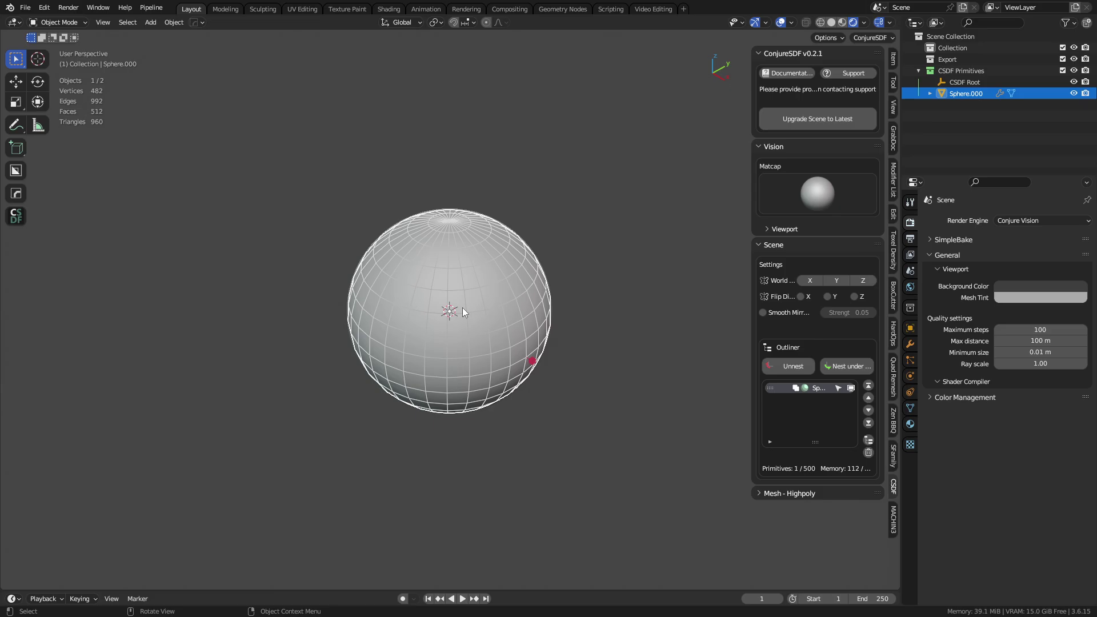
- Examine the sphere's surface and silhouette up close to check its smoothness
scroll(628, 337, up, 2)
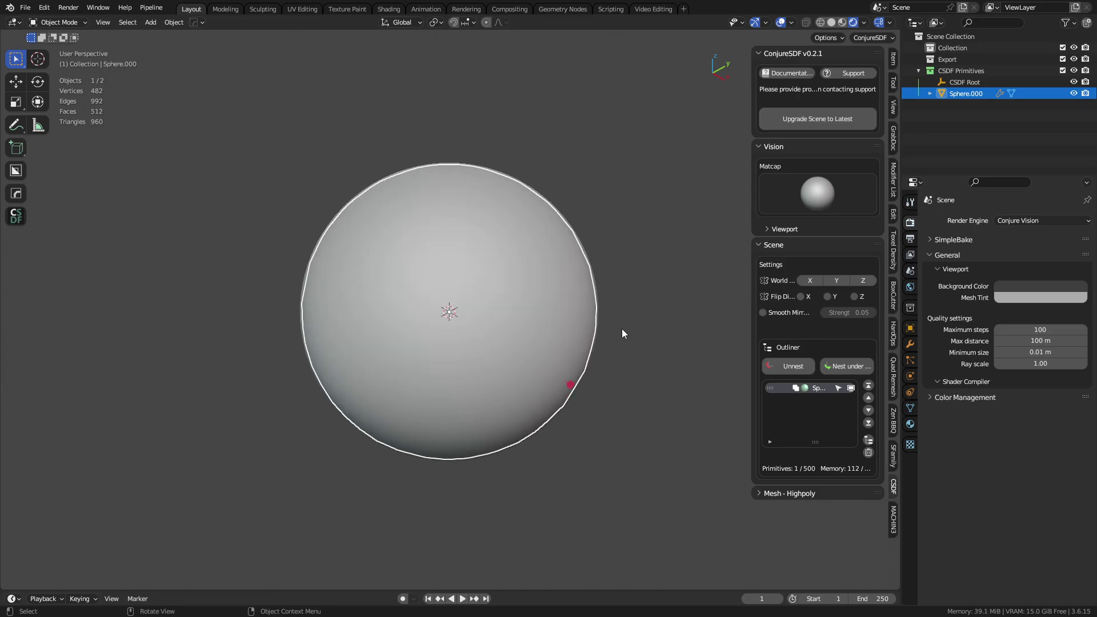
scroll(628, 331, up, 2)
middle_drag(609, 317, 536, 340)
scroll(485, 320, up, 2)
click(537, 307)
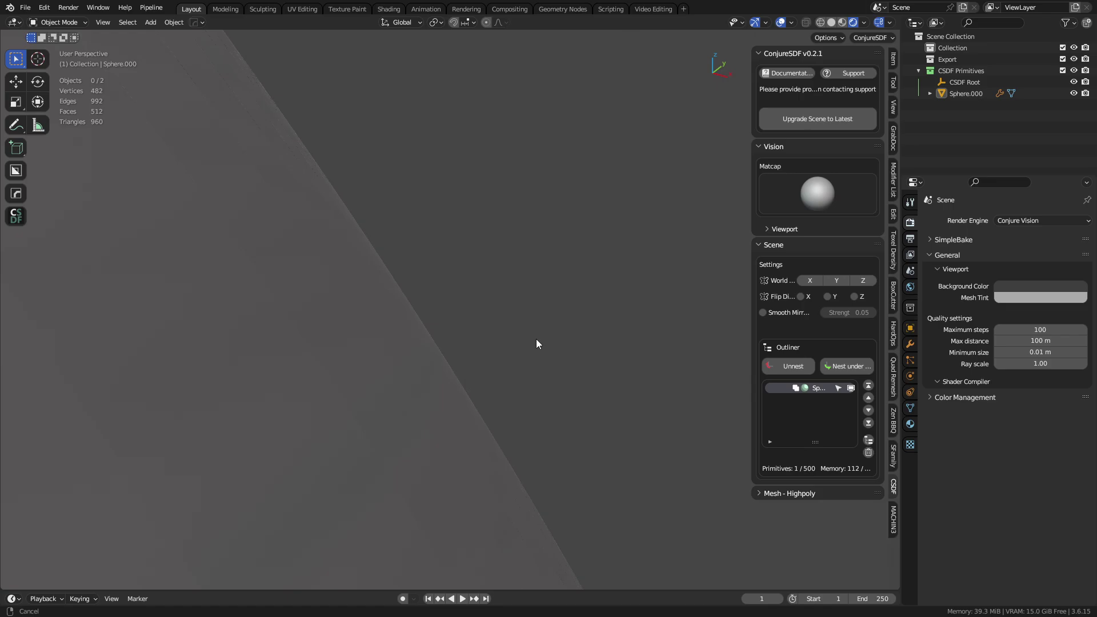
scroll(502, 318, down, 8)
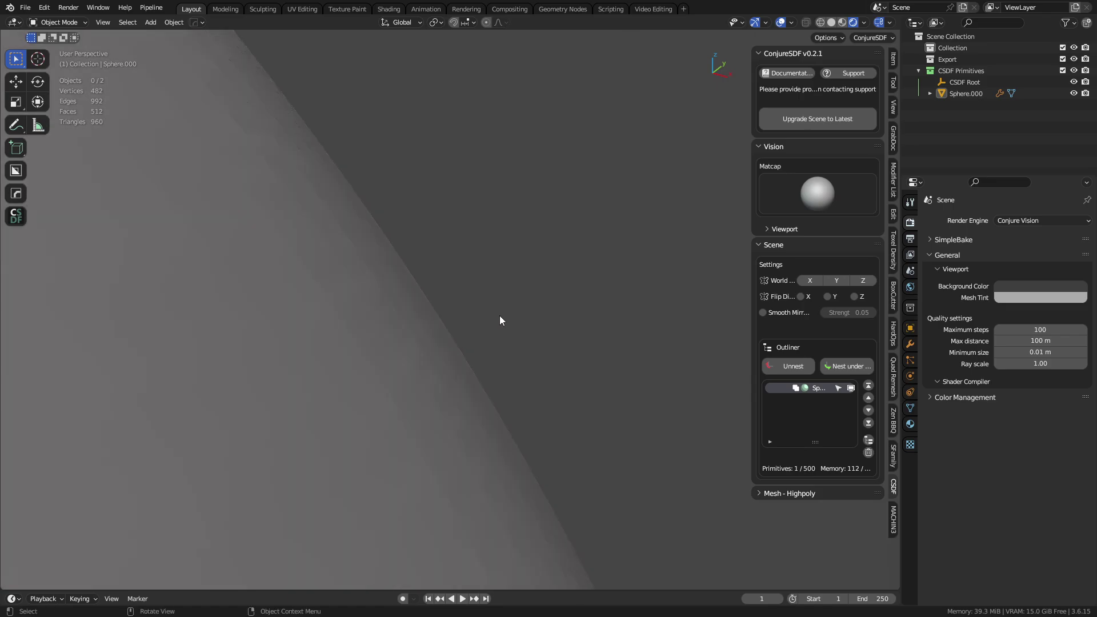
scroll(514, 317, down, 3)
middle_drag(513, 326, 580, 294)
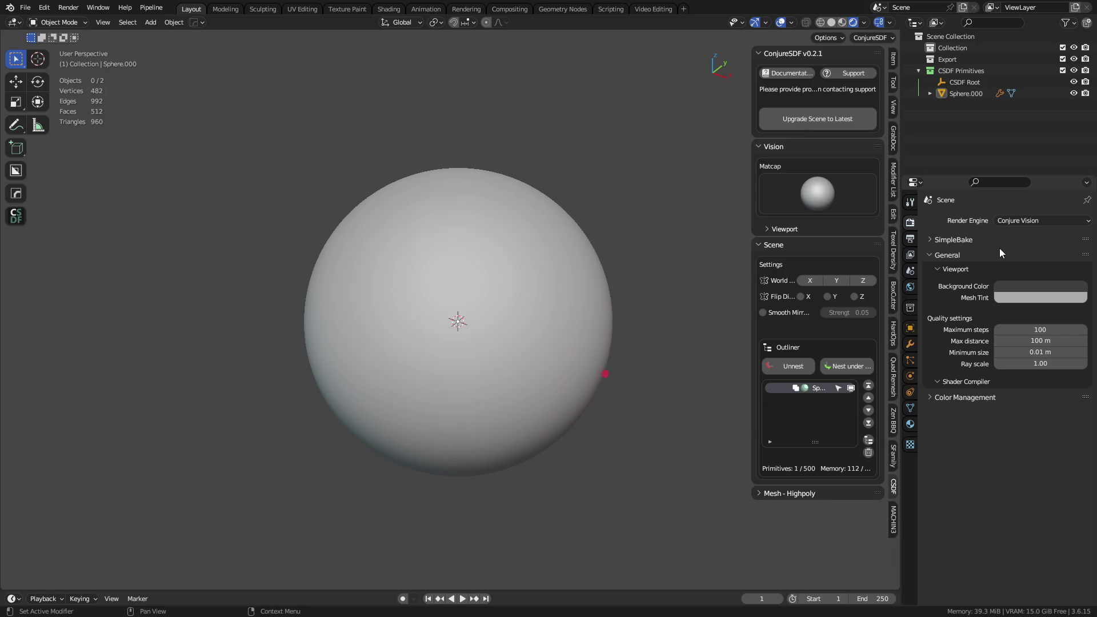
- Choose Conjure Vision as the scene's render engine
click(1012, 221)
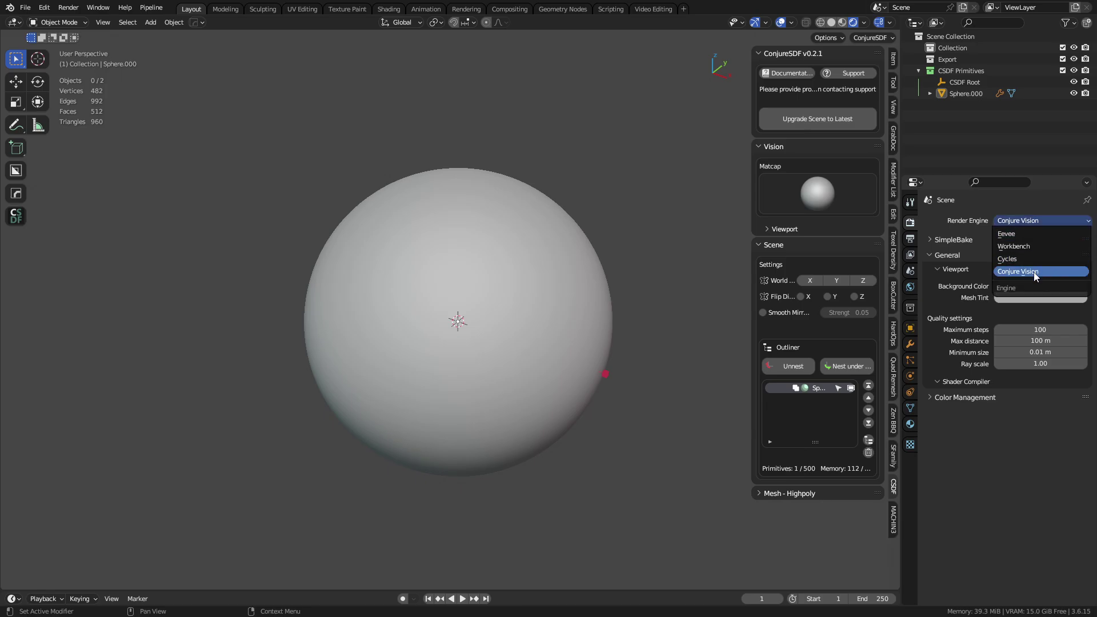
click(1035, 272)
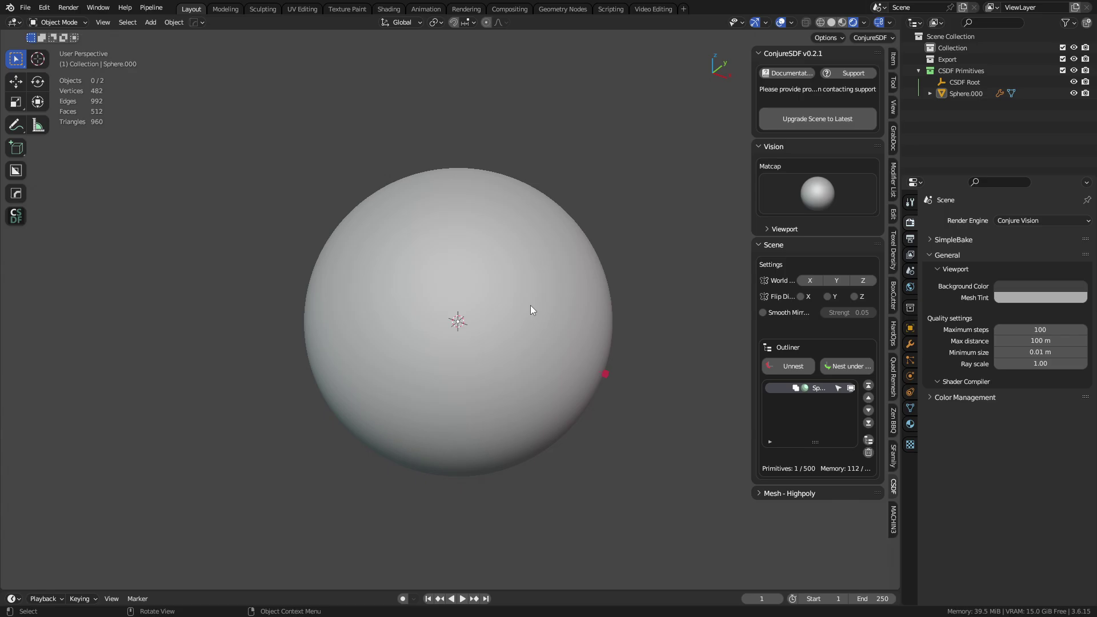
- Show the sphere's object properties, and widen the add-on sidebar and lengthen its primitives list
drag(752, 348, 714, 349)
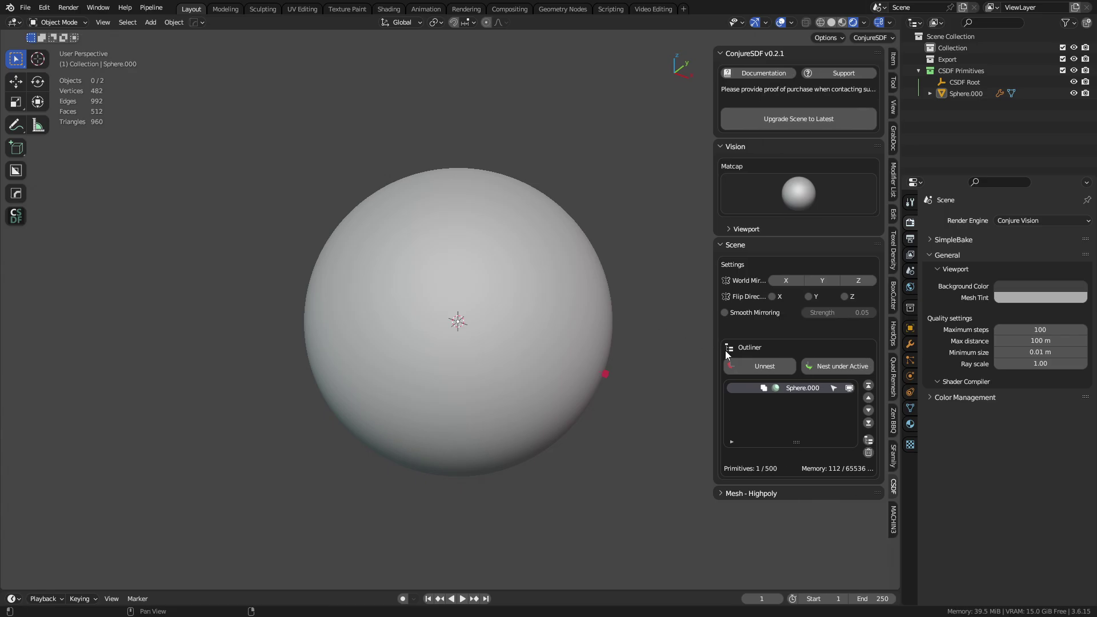
click(910, 329)
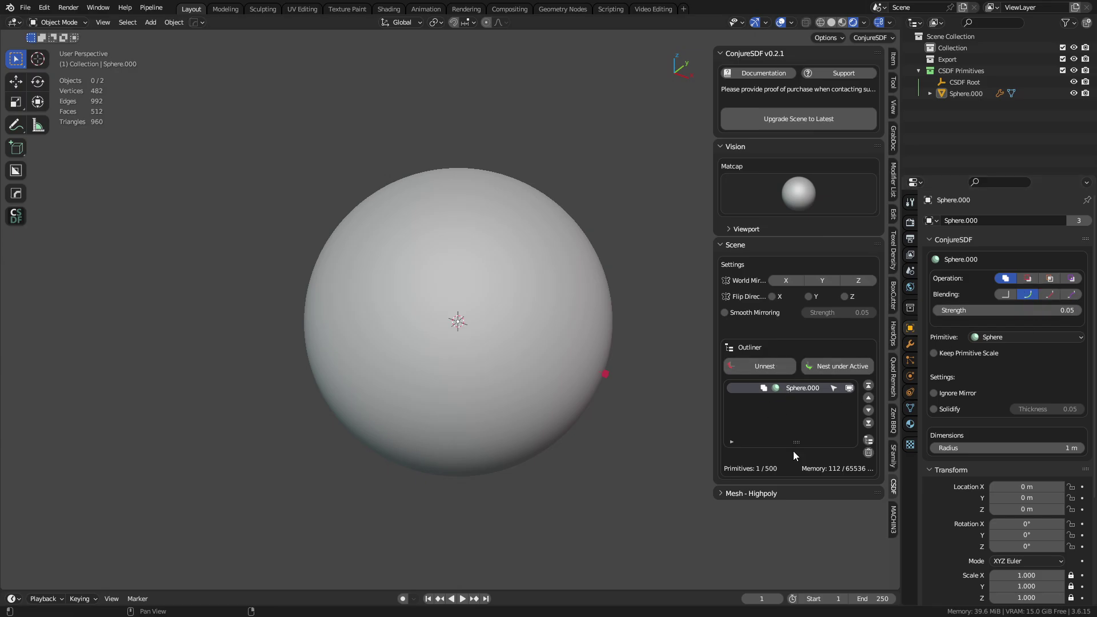
drag(796, 441, 795, 488)
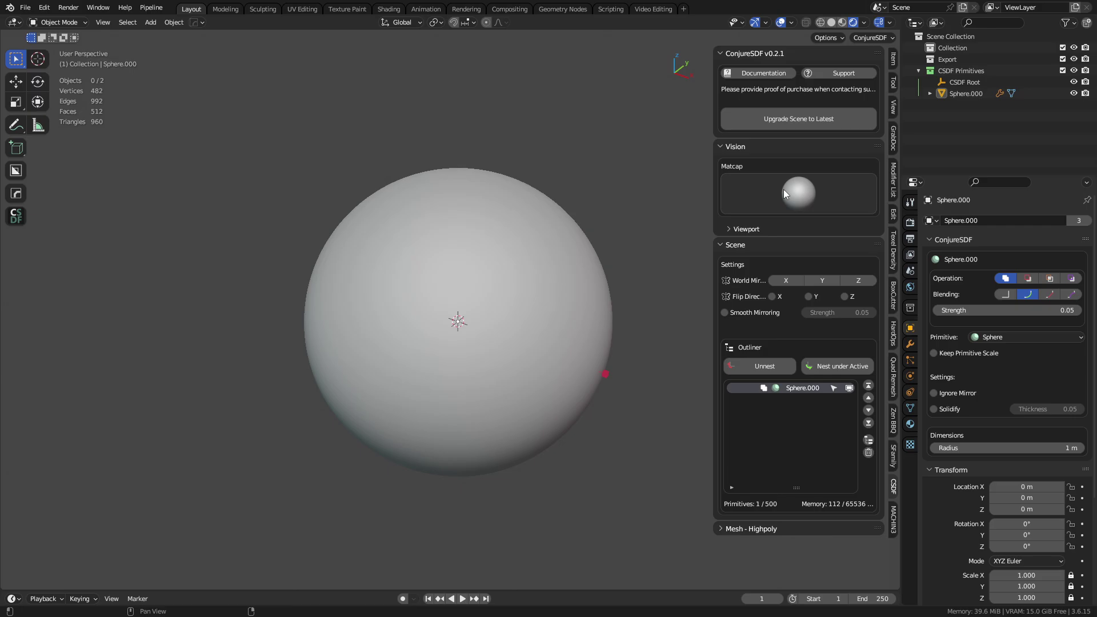
- Look through the available viewport matcaps and collapse the Vision and ConjureSDF version sections
click(822, 187)
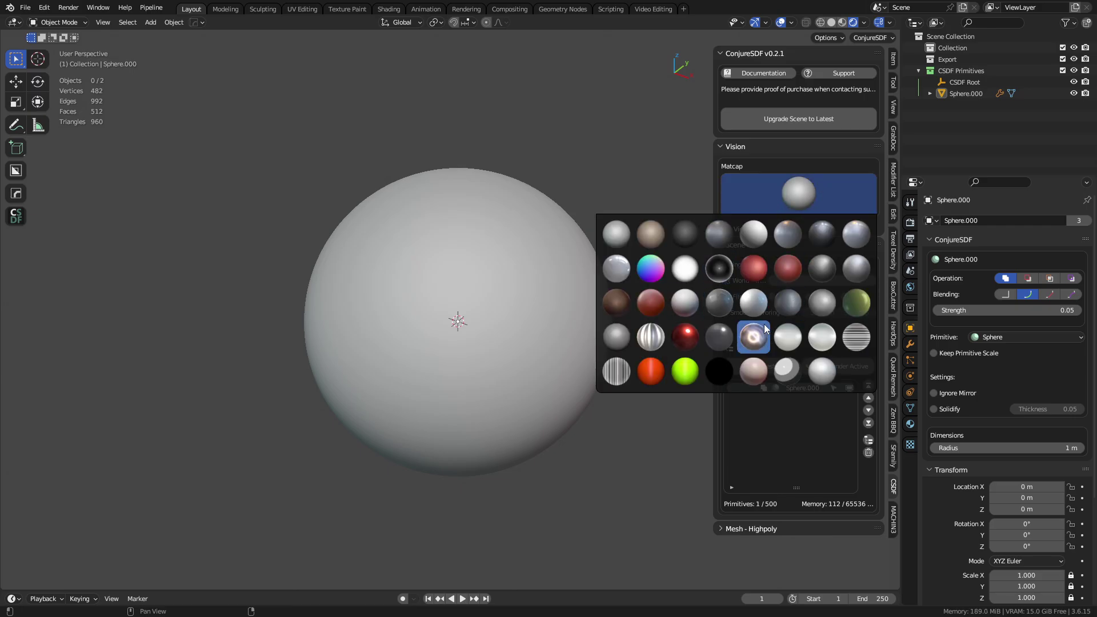
click(722, 147)
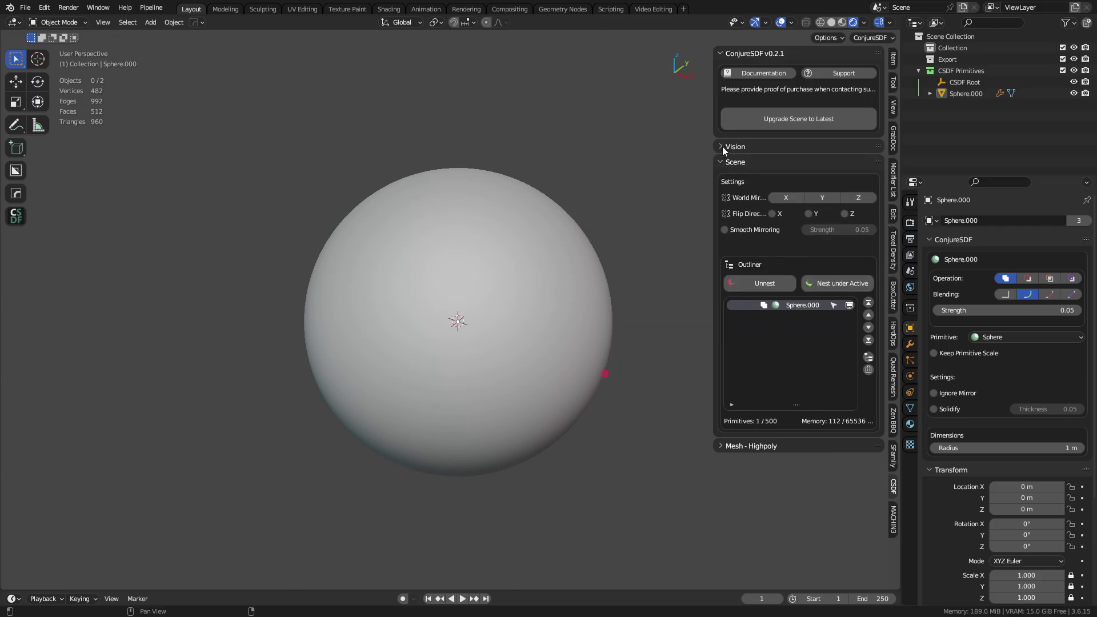
click(722, 54)
- Delete the SDF sphere primitive while keeping the CSDF Root
click(482, 304)
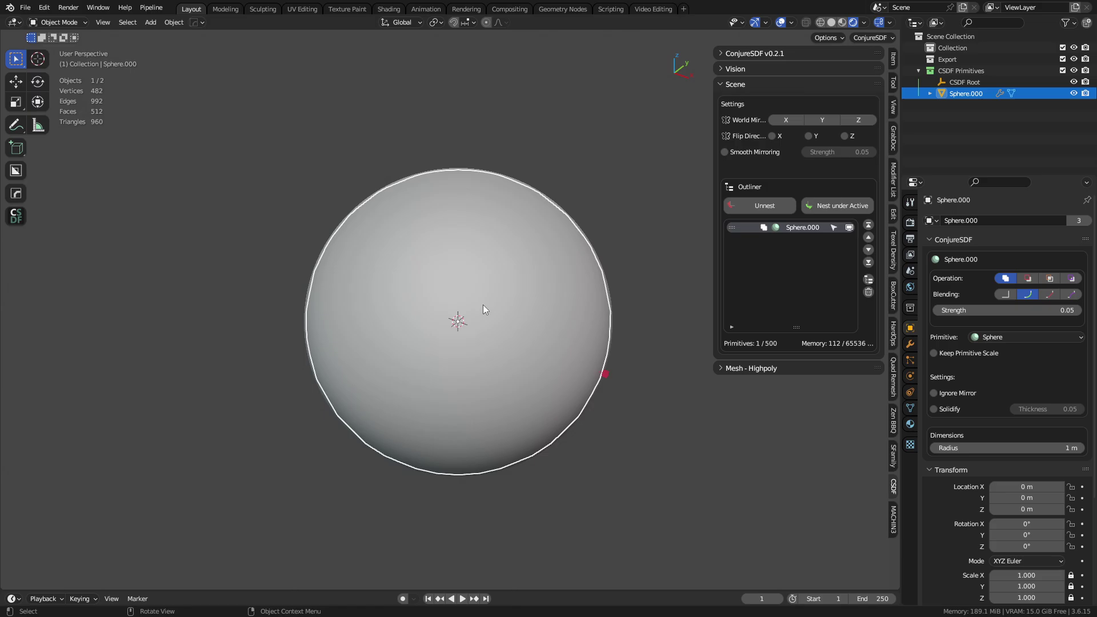
key(x)
click(482, 304)
- Add a Cube SDF primitive at the origin and set its bevel to 0.32
key(shift+a)
mouse_move(498, 186)
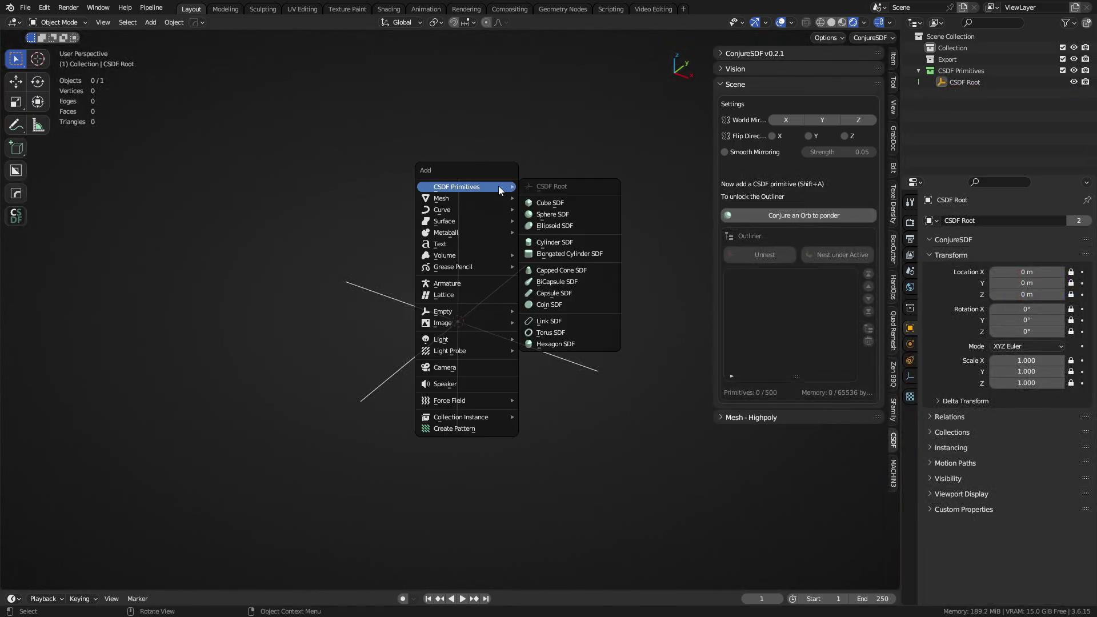
click(581, 202)
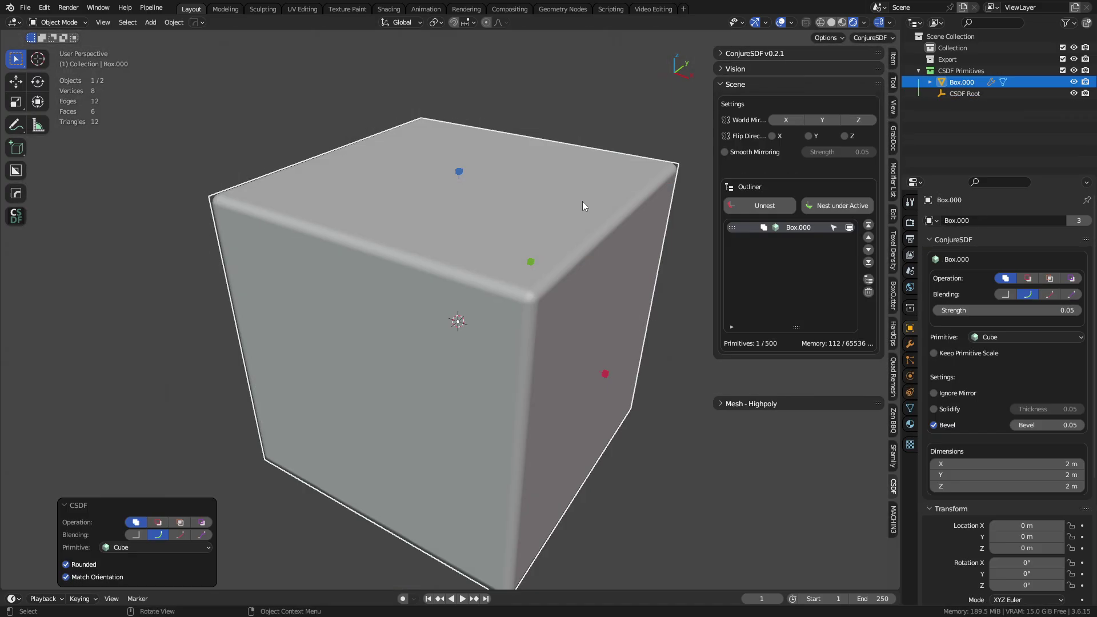
drag(1022, 425, 1063, 425)
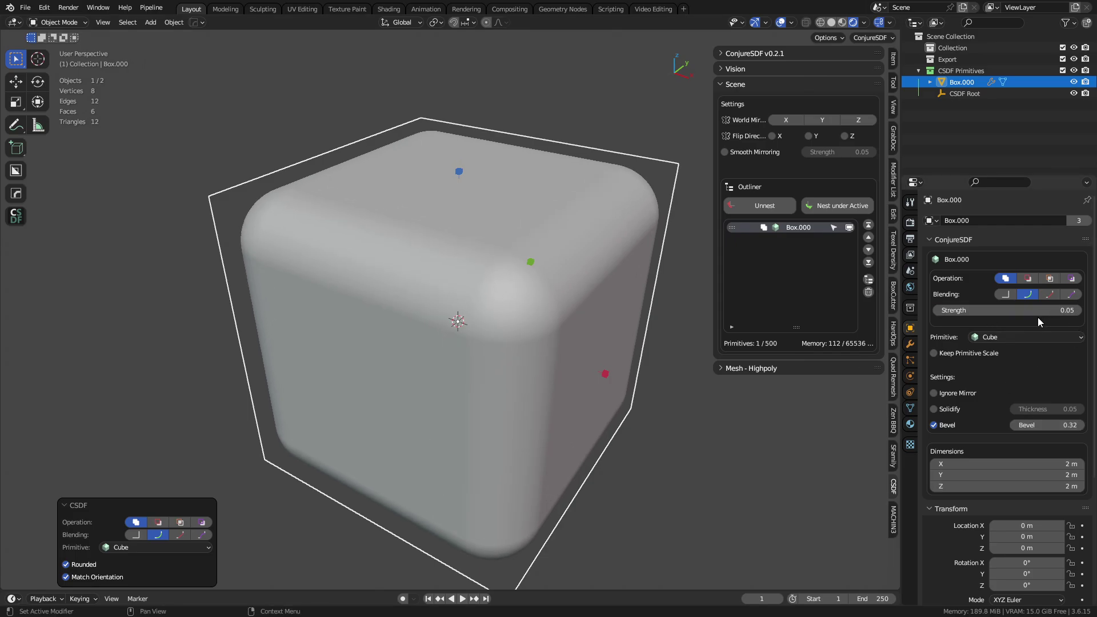
- Duplicate the rounded cube about 0.41 m in X, 1.26 m in Y and 0.85 m in Z, and vary its blending strength
middle_drag(504, 370, 483, 360)
key(shift+d)
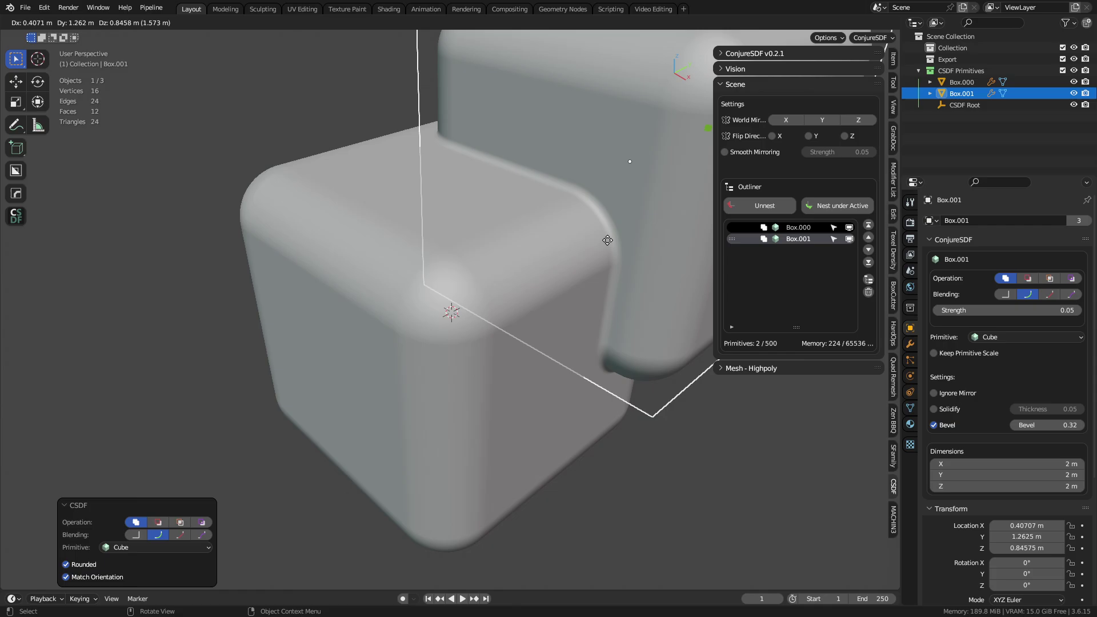
click(608, 239)
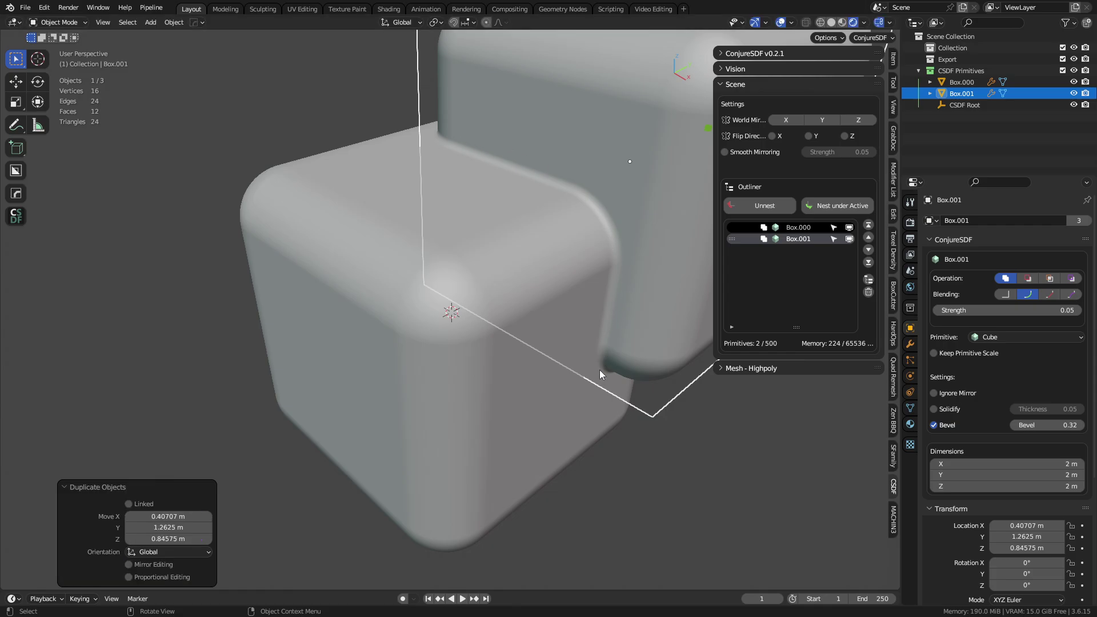
drag(1000, 310, 1028, 310)
- Delete the duplicated cube so that only the original rounded cube remains
middle_drag(543, 411, 619, 320)
key(x)
click(611, 318)
- Add a Cylinder SDF primitive to the scene at the origin
key(shift+a)
mouse_move(590, 309)
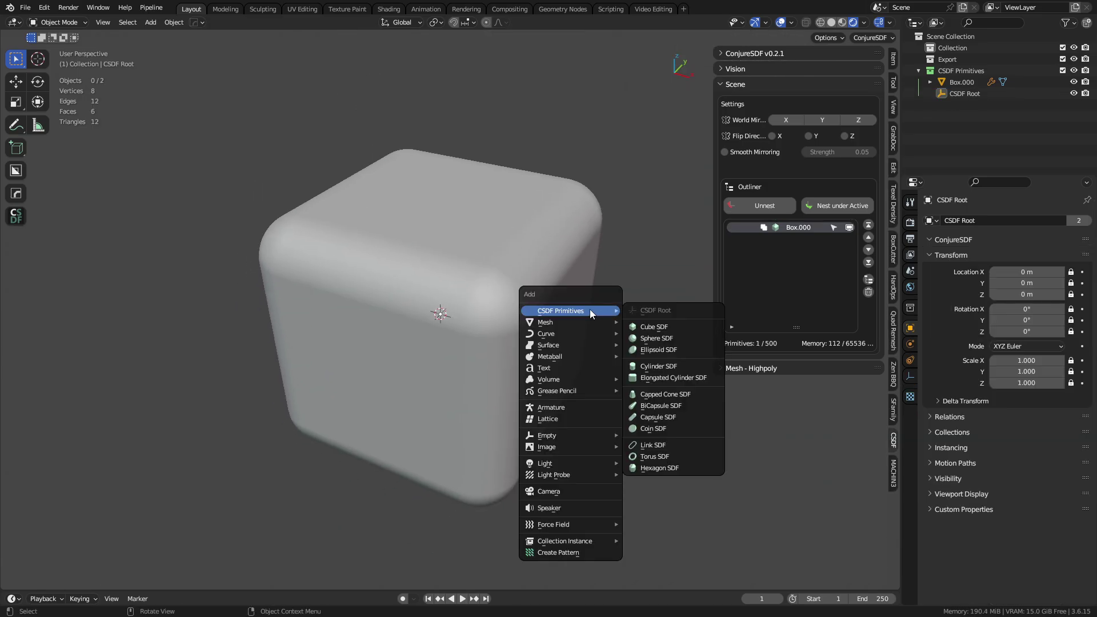
click(690, 366)
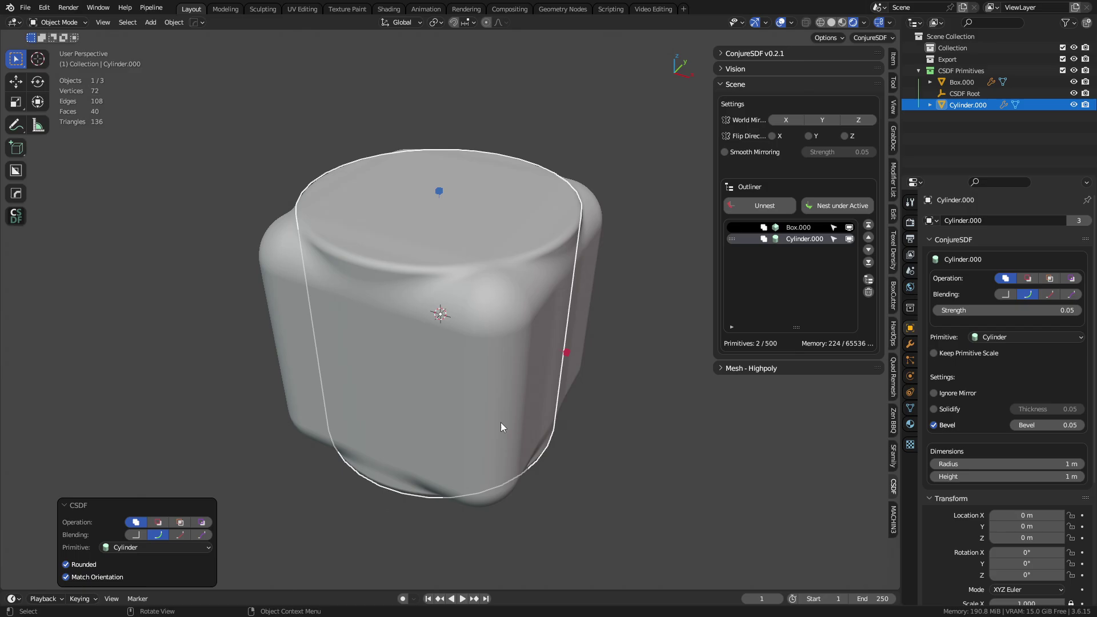
- Move the cylinder along Y behind the rounded cube and increase its height and radius
key(g)
key(y)
click(543, 396)
drag(479, 162, 483, 106)
drag(593, 311, 619, 325)
- Stretch the rounded cube to 3.2 m in Y and 2.1 m in X
click(521, 341)
drag(500, 257, 541, 226)
drag(567, 351, 576, 352)
- Duplicate the stretched box and place the copy about 1.46 m along negative Y, away from the cylinder
middle_drag(498, 365, 455, 370)
drag(455, 369, 455, 369)
scroll(540, 335, up, 2)
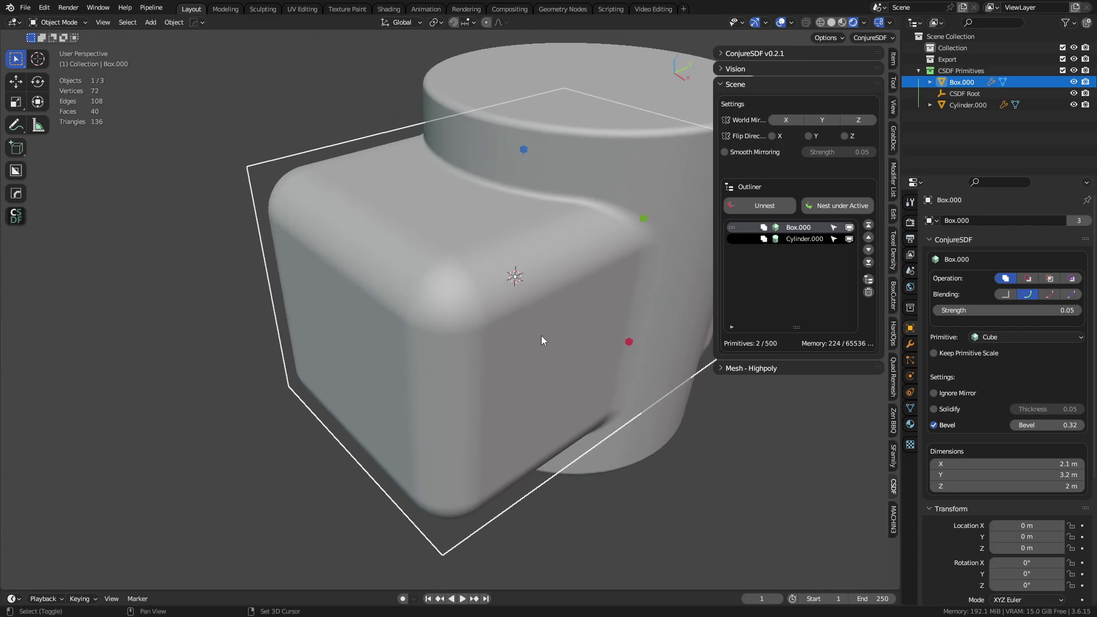
key(shift+d)
key(x)
key(y)
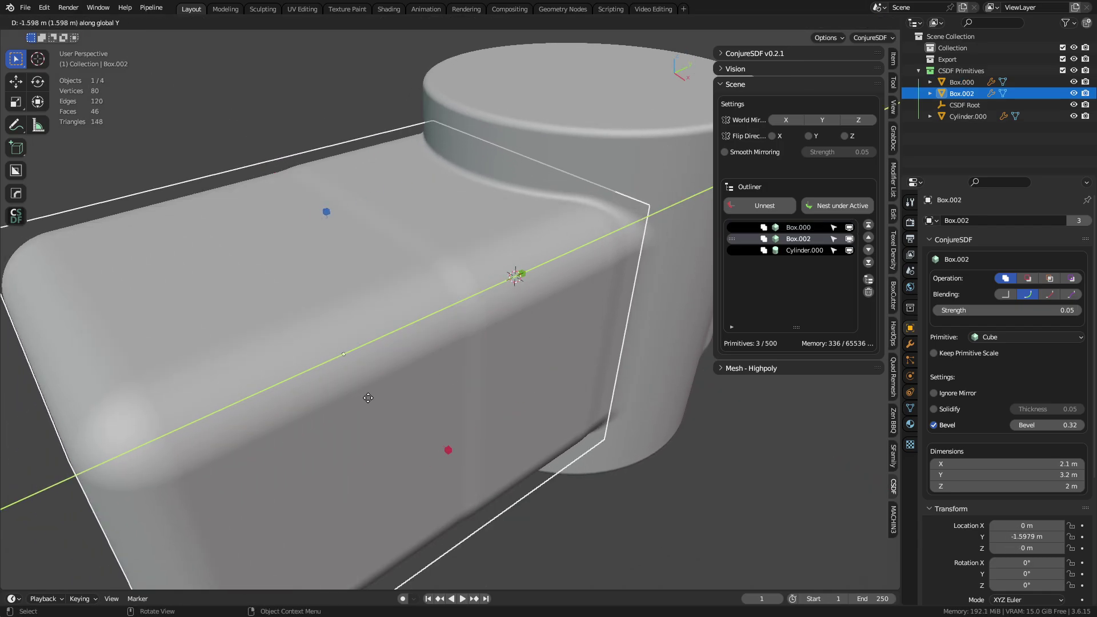
click(369, 396)
- Raise the duplicated box about 0.85 m along Z
key(g)
key(z)
click(390, 280)
scroll(501, 345, down, 1)
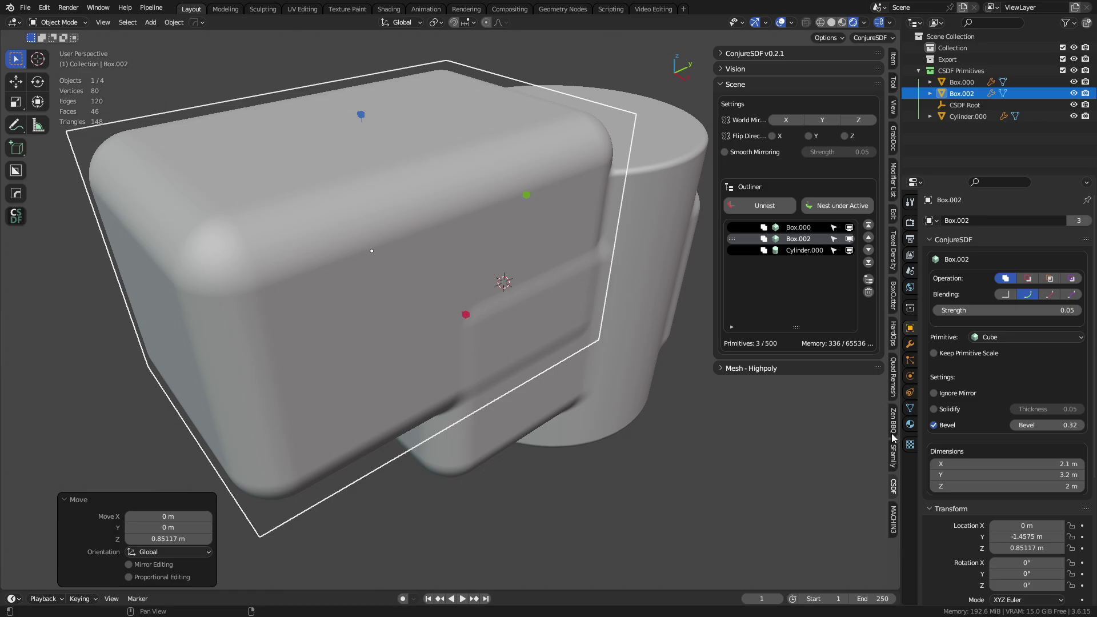
- Reduce the duplicated box's dimensions to 1.7 m in X, 2.8 m in Y and 1.5 m in Z
shift+middle_drag(752, 396, 784, 406)
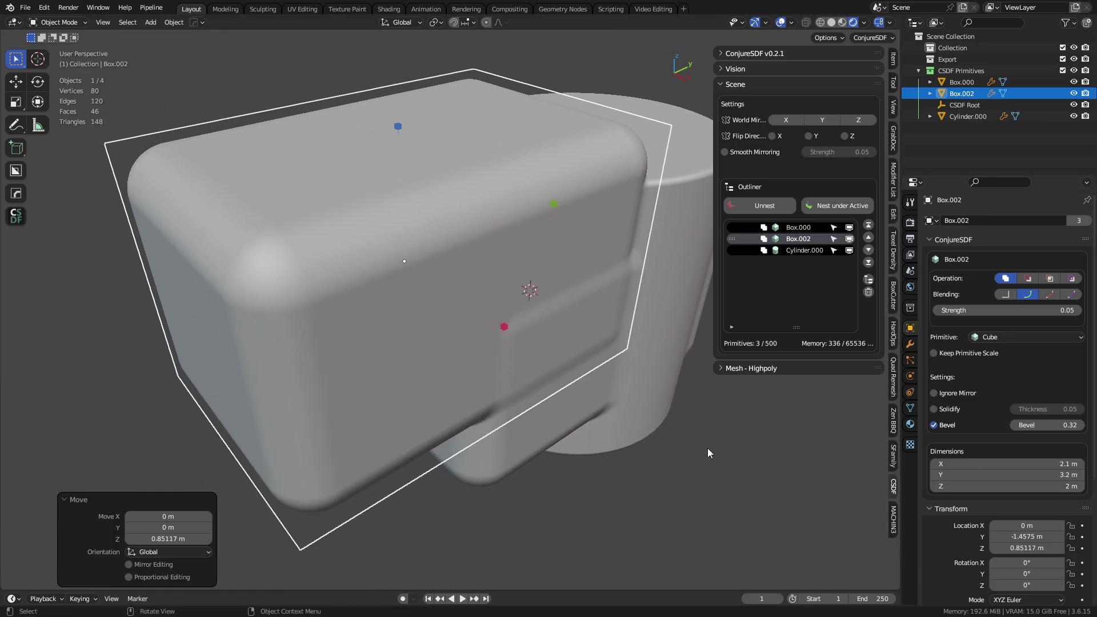
shift+middle_drag(658, 410, 657, 418)
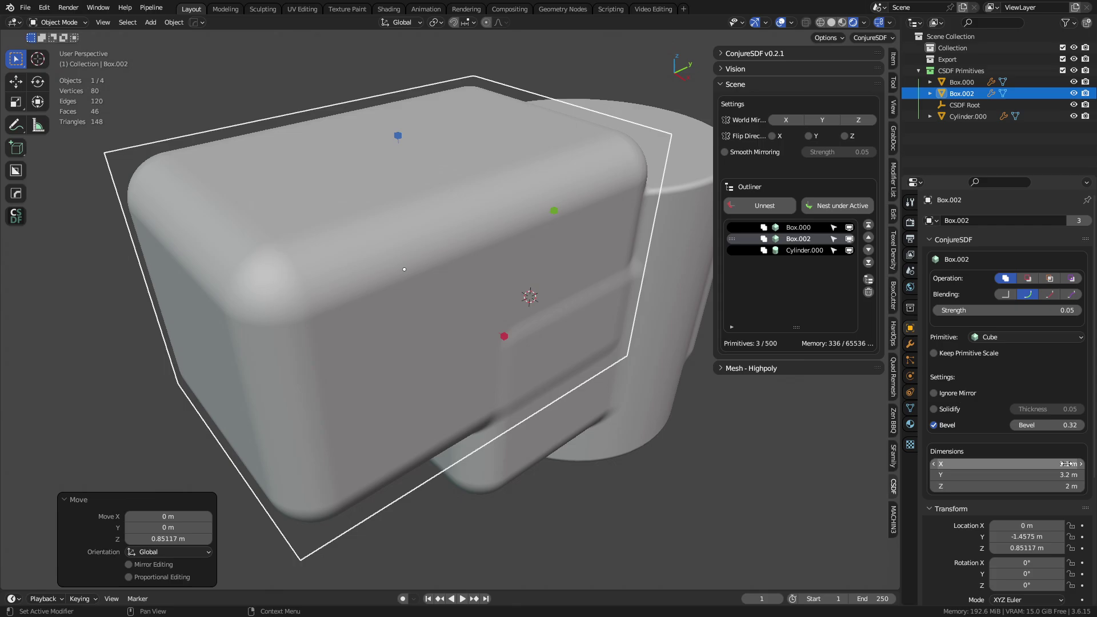
mouse_move(1006, 463)
mouse_down()
mouse_move(1006, 486)
mouse_move(959, 486)
mouse_up()
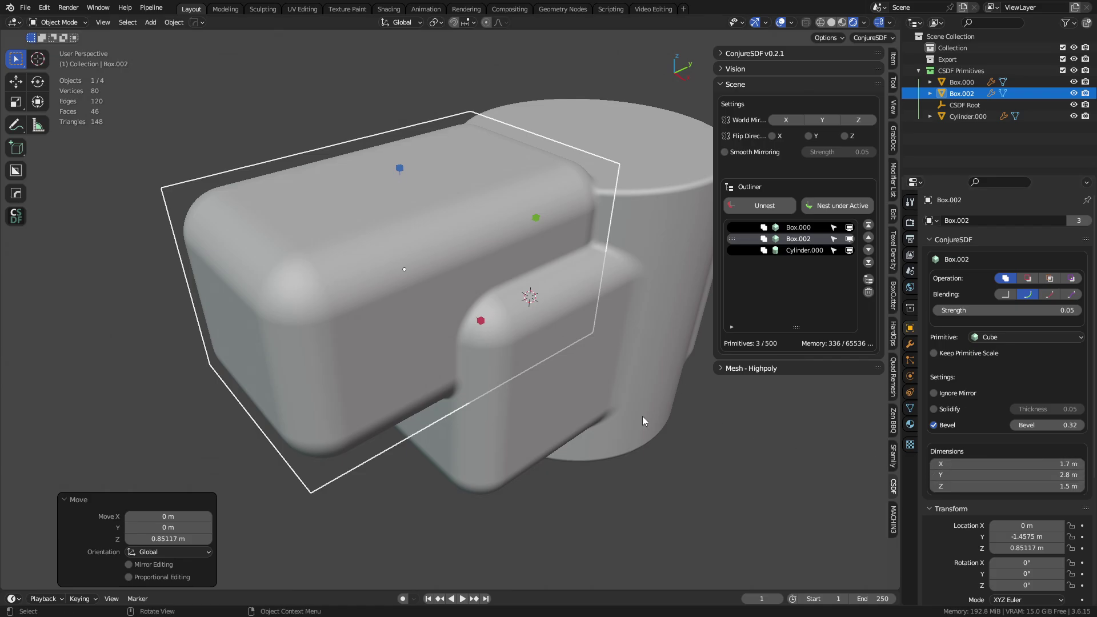
- Compare the subtract, intersect and inset operations on the duplicated box and leave it set to subtract
click(1025, 280)
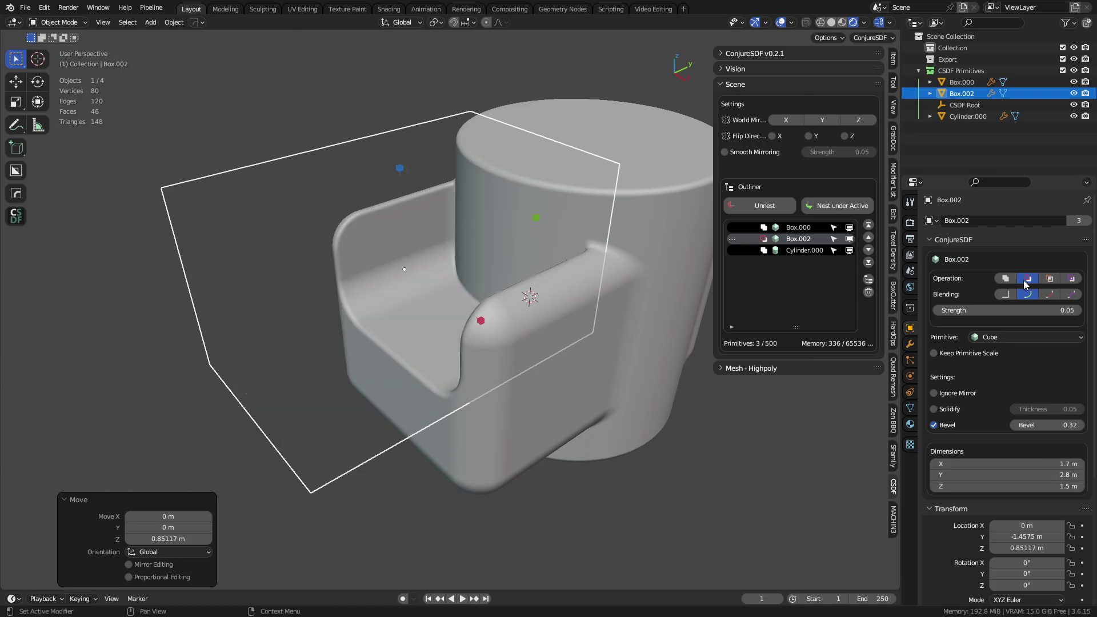
click(1046, 281)
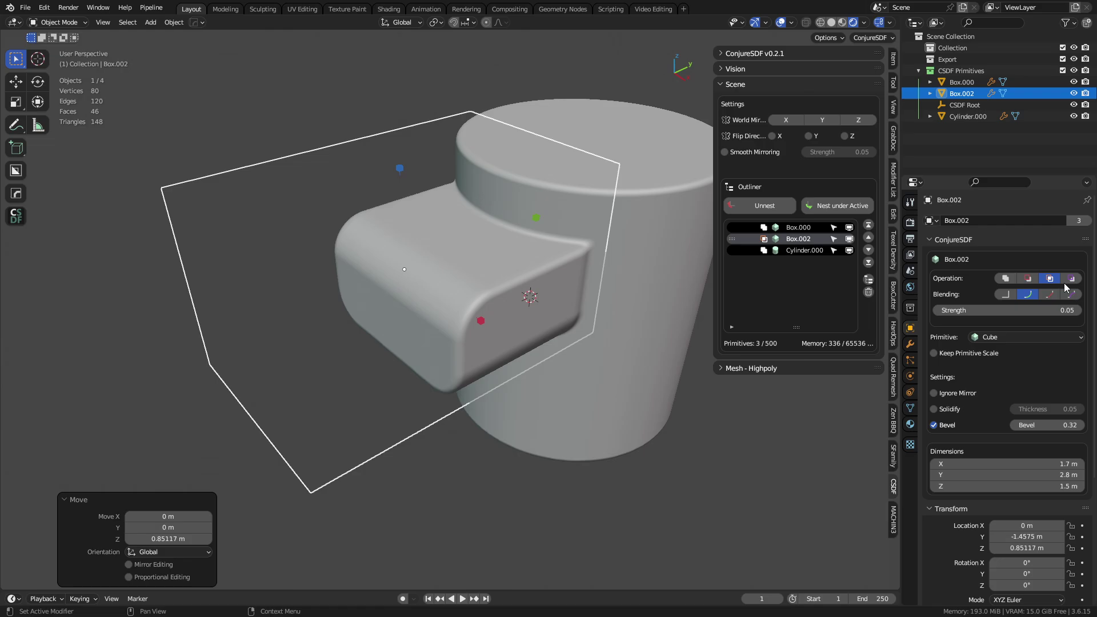
click(1071, 280)
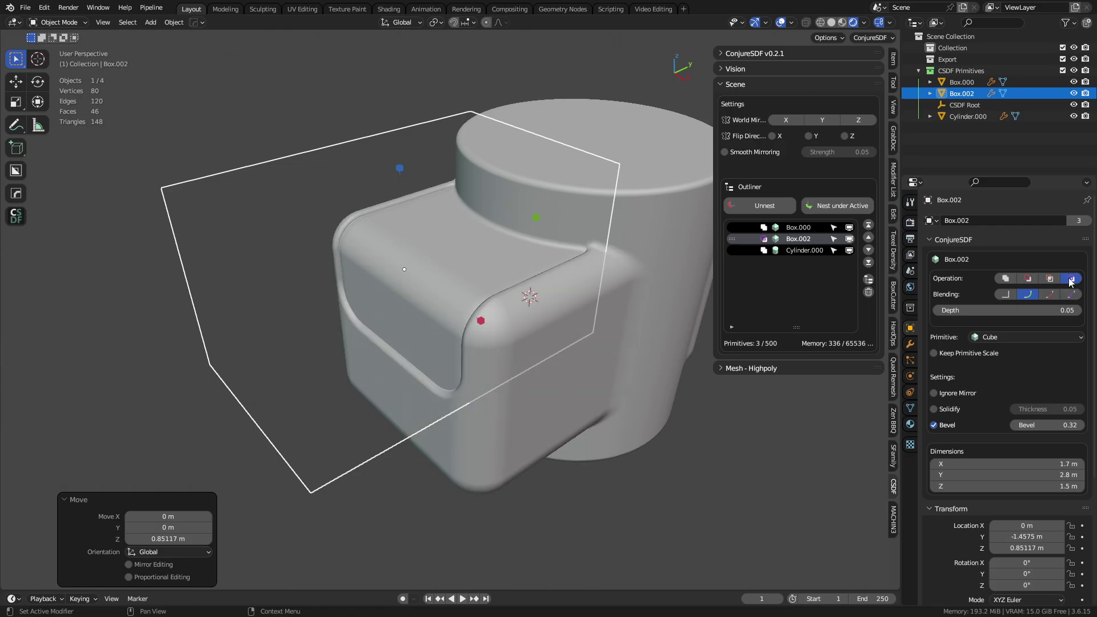
click(1028, 279)
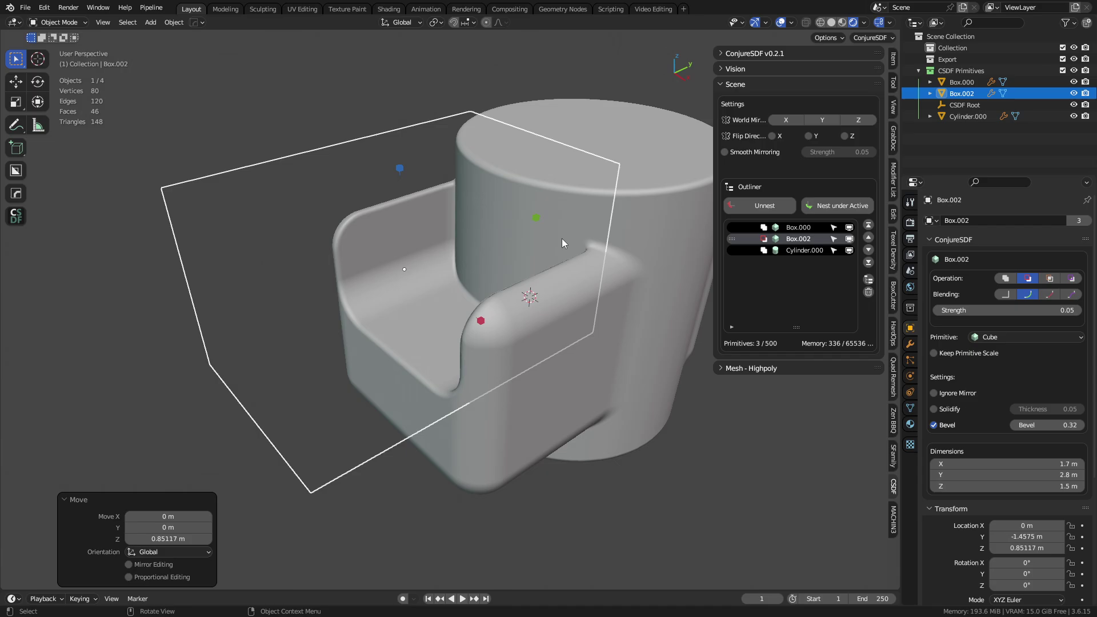
- Move the subtracting box about 0.66 m along negative Y, away from the cylinder
key(g)
key(y)
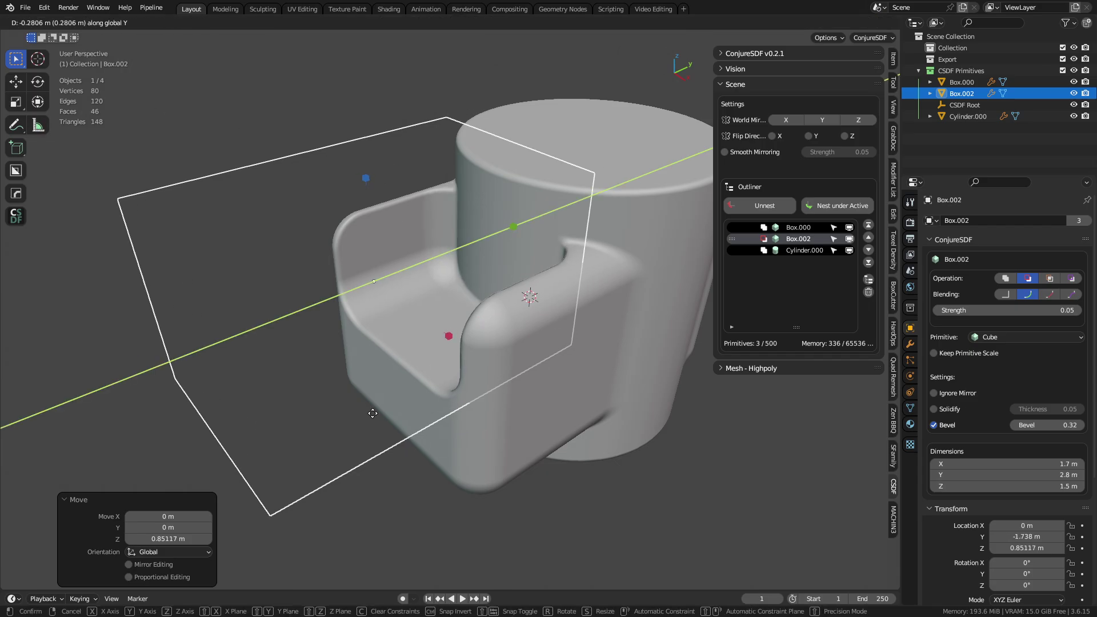
click(325, 421)
middle_drag(324, 420, 514, 434)
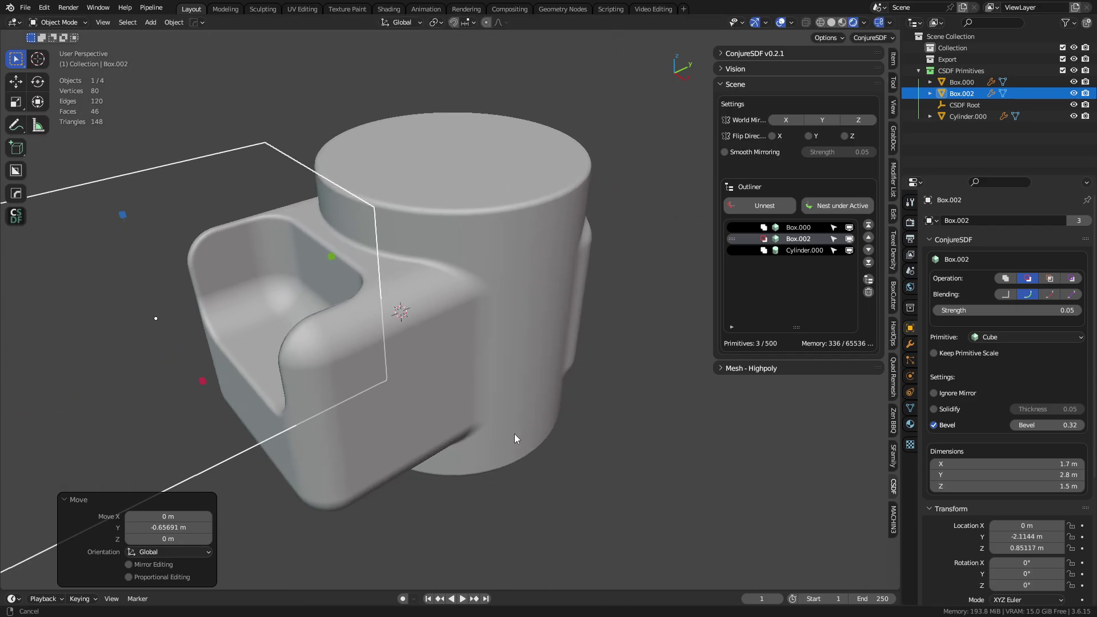
- Duplicate the main cylinder in place and resize the copy to a 1.5 m radius and 0.57 m height
click(520, 425)
key(shift+d)
key(z)
right_click(551, 427)
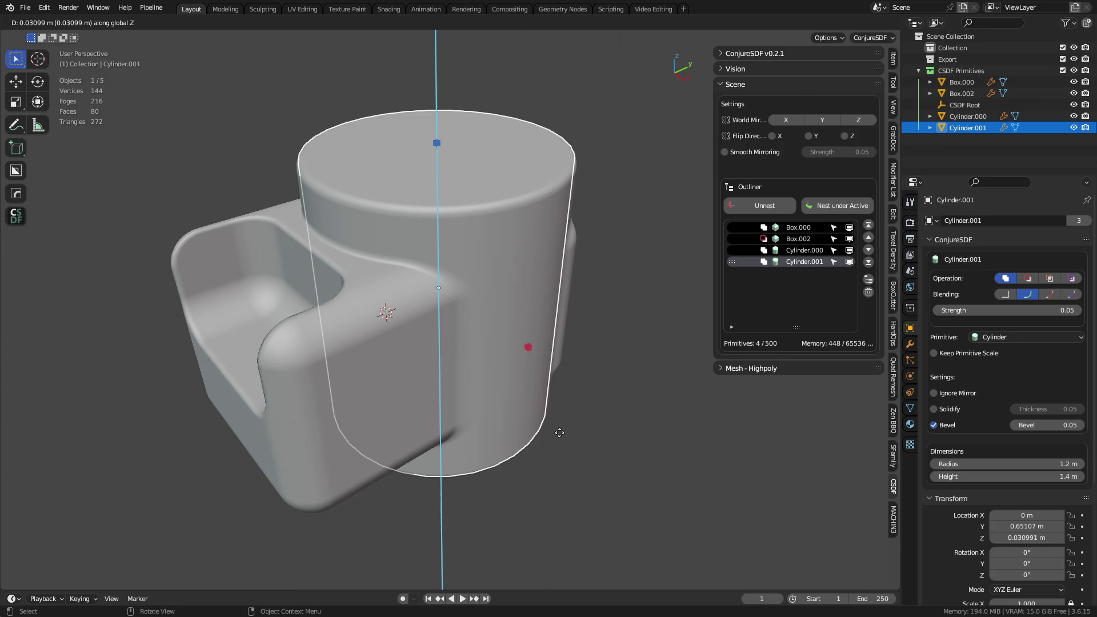
drag(438, 149, 437, 220)
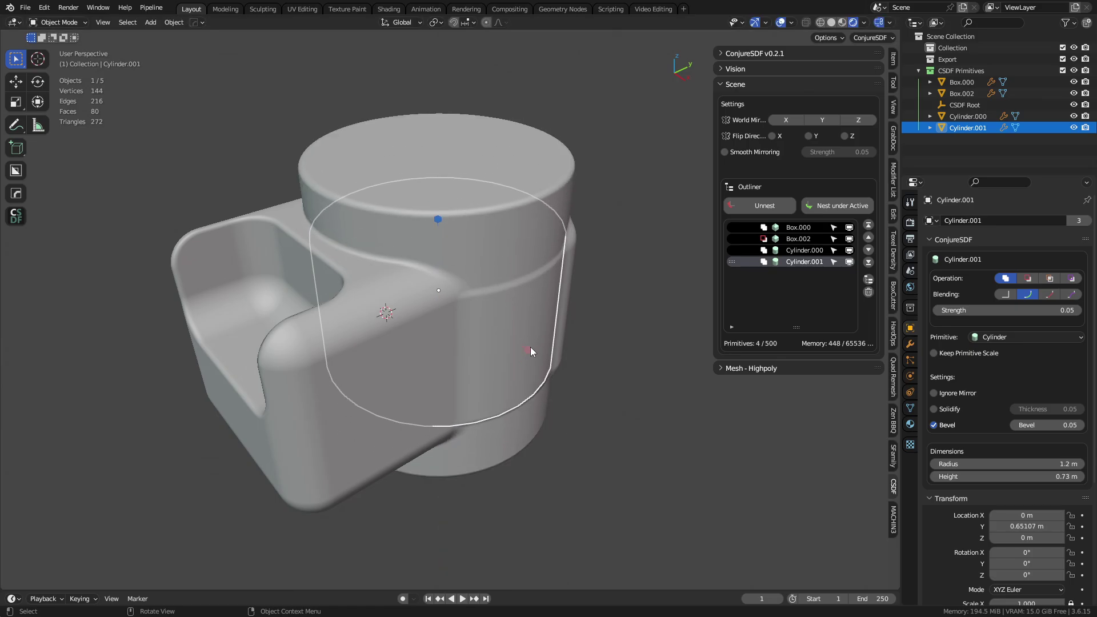
drag(530, 348, 551, 362)
drag(441, 228, 447, 236)
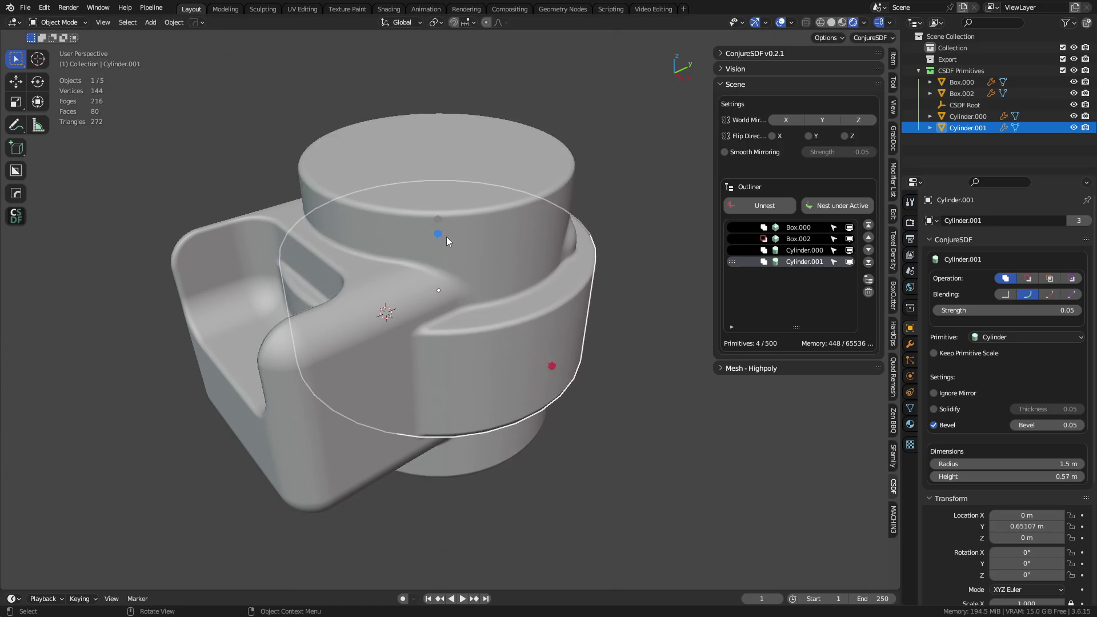
mouse_move(1005, 310)
mouse_down()
mouse_move(1045, 310)
mouse_move(1005, 310)
mouse_up()
- Duplicate the wide cylinder and raise the copy about 1.32 m along Z
key(shift+d)
right_click(496, 333)
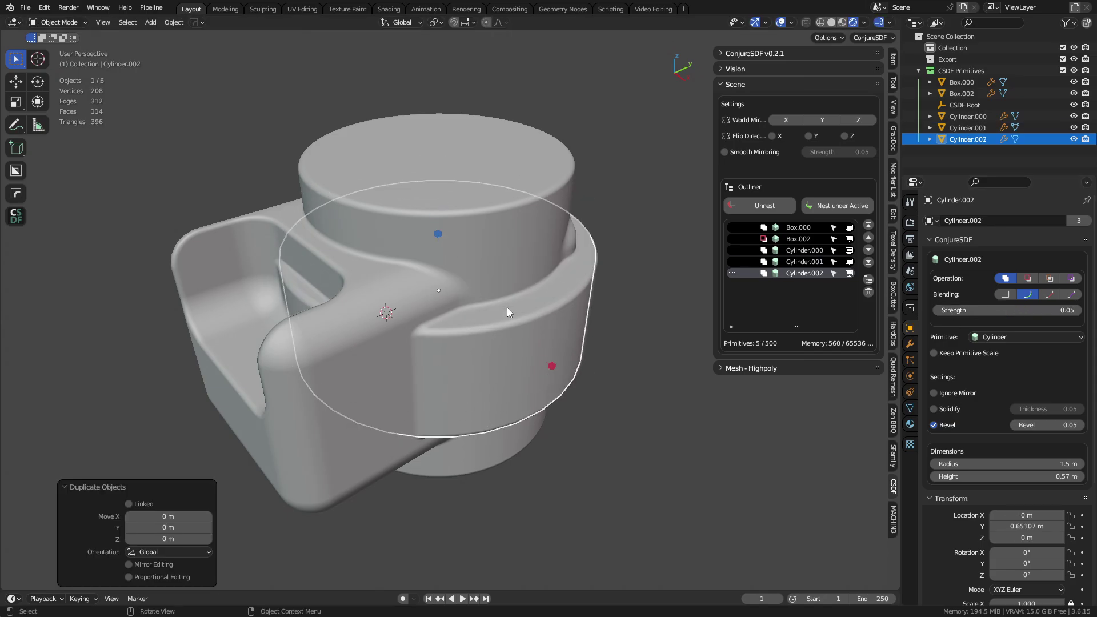
key(g)
key(z)
click(583, 287)
key(s)
right_click(634, 313)
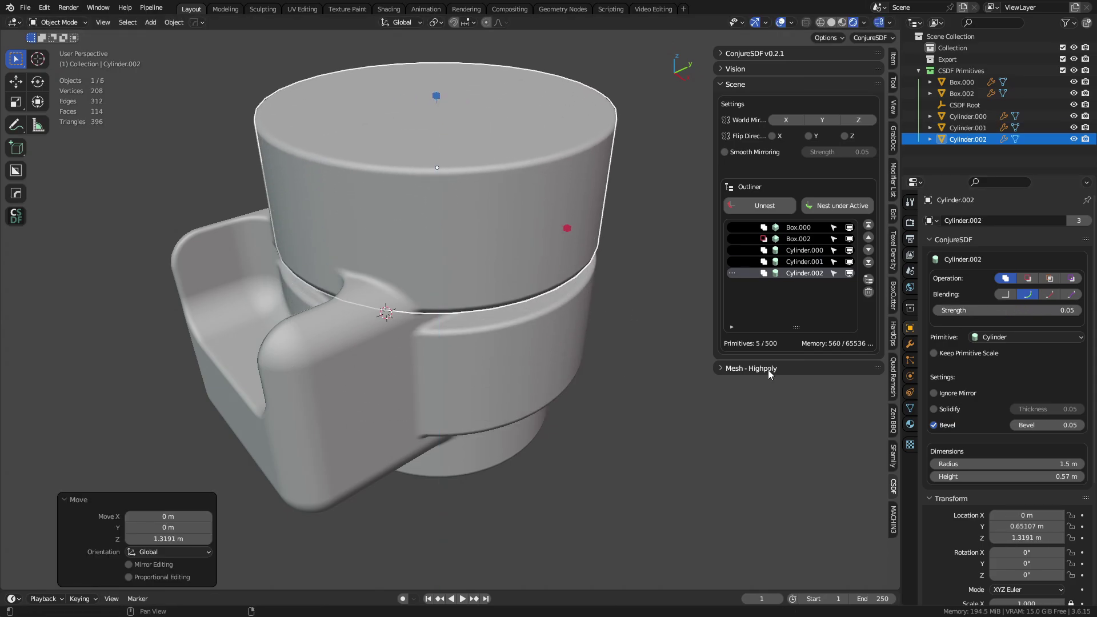
- Narrow the raised cylinder to a 0.98 m radius and set its operation to subtract
drag(562, 230, 517, 206)
click(1027, 280)
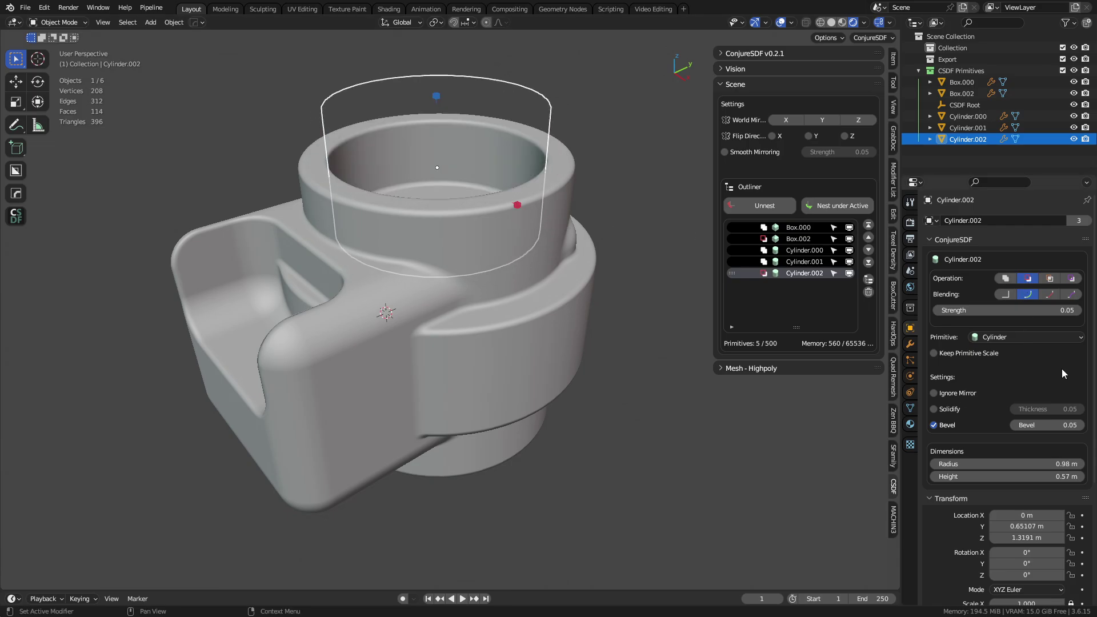
mouse_move(1038, 312)
mouse_down()
mouse_move(1013, 312)
mouse_move(1085, 311)
mouse_move(1031, 312)
mouse_up()
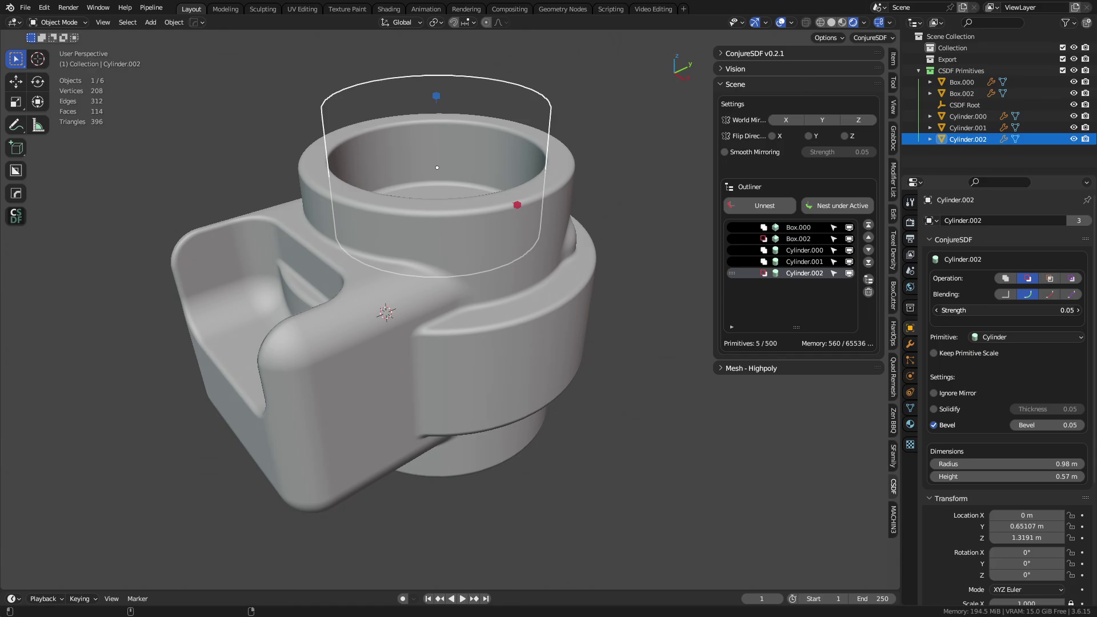
click(580, 436)
- Move the subtracting primitive Box.002 down the SDF evaluation order to just below Cylinder.001
middle_drag(580, 436, 591, 405)
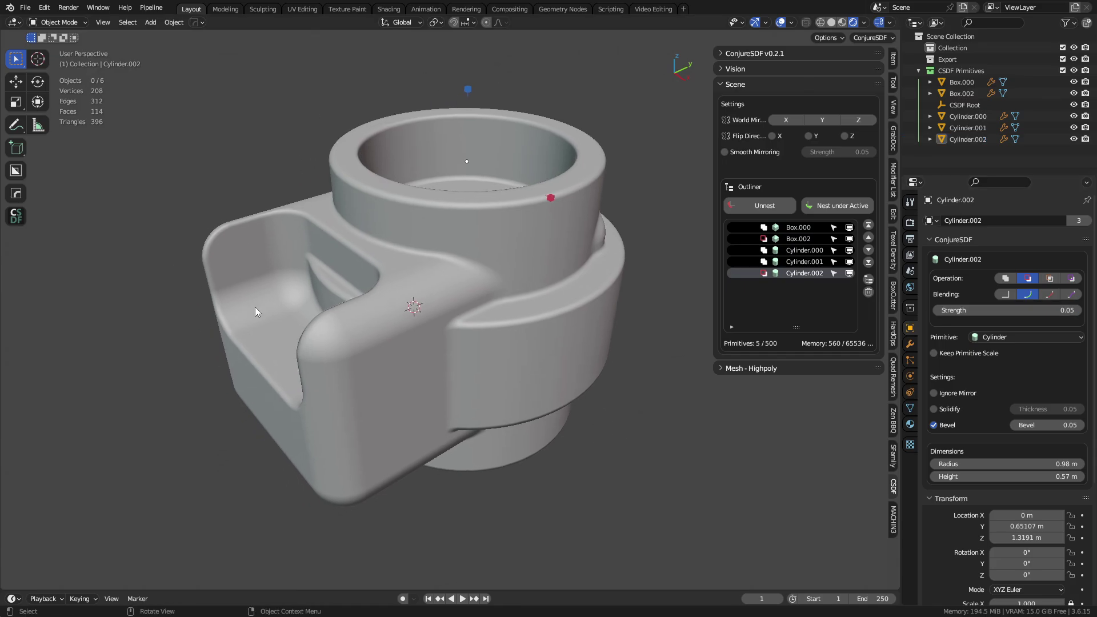
click(799, 240)
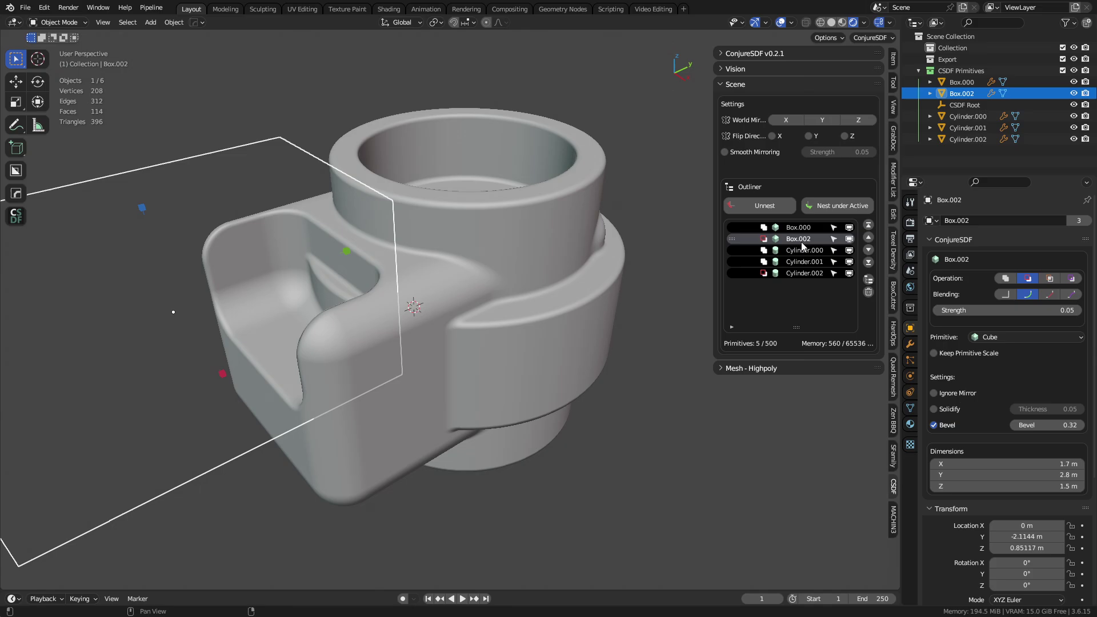
click(867, 250)
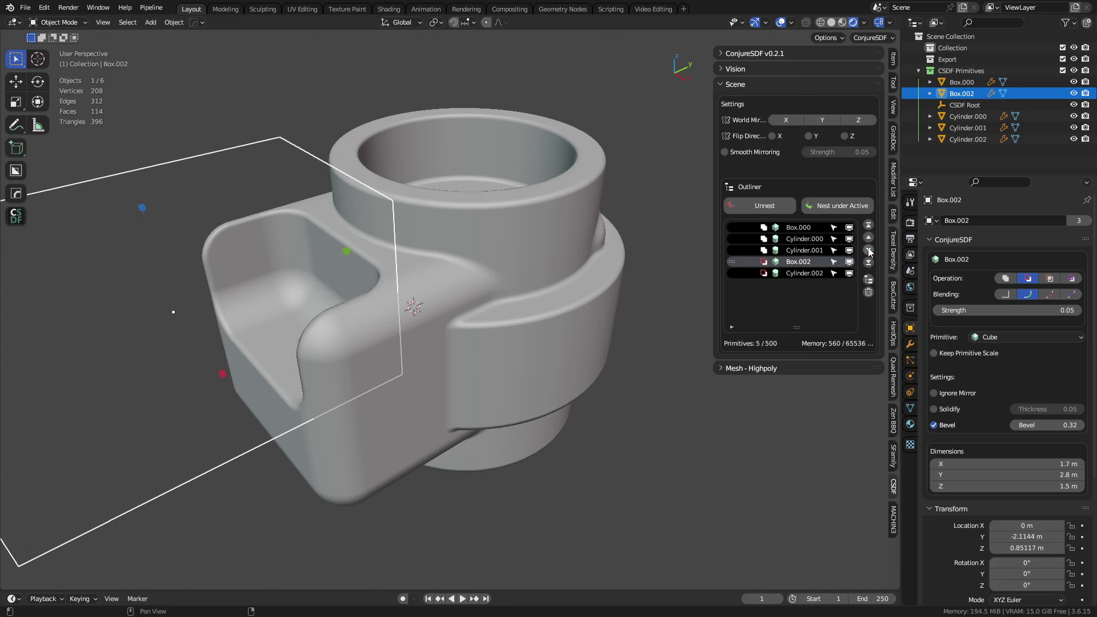
shift+middle_drag(561, 369, 680, 367)
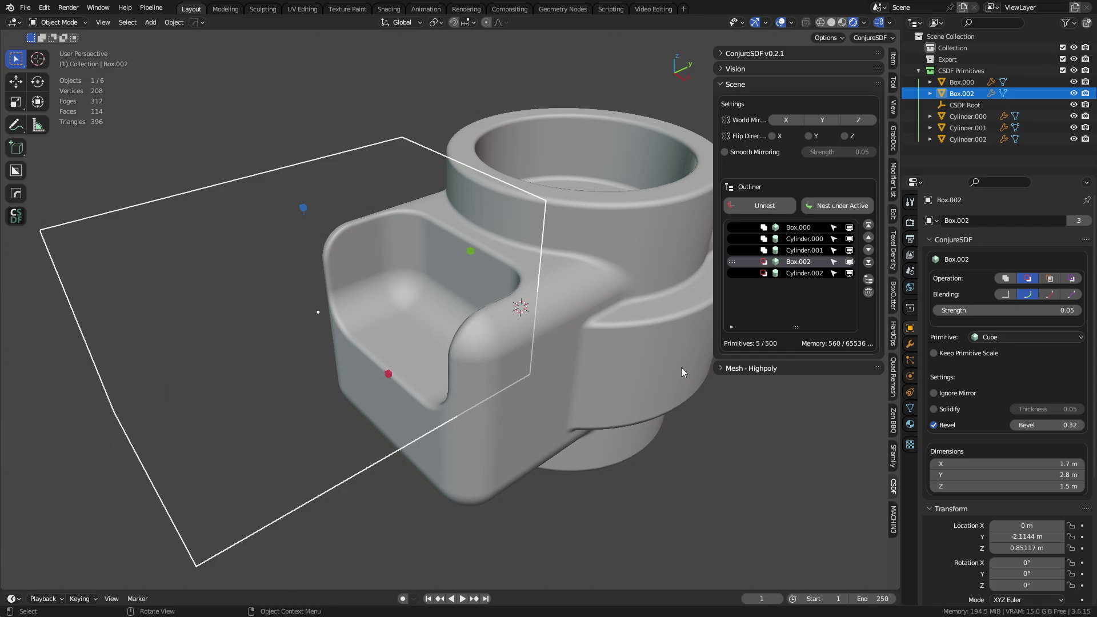
- Examine the order of the SDF primitives and how it affects the box cut-out
click(508, 360)
click(375, 333)
click(547, 217)
click(565, 165)
ctrl+scroll(820, 254, up, 4)
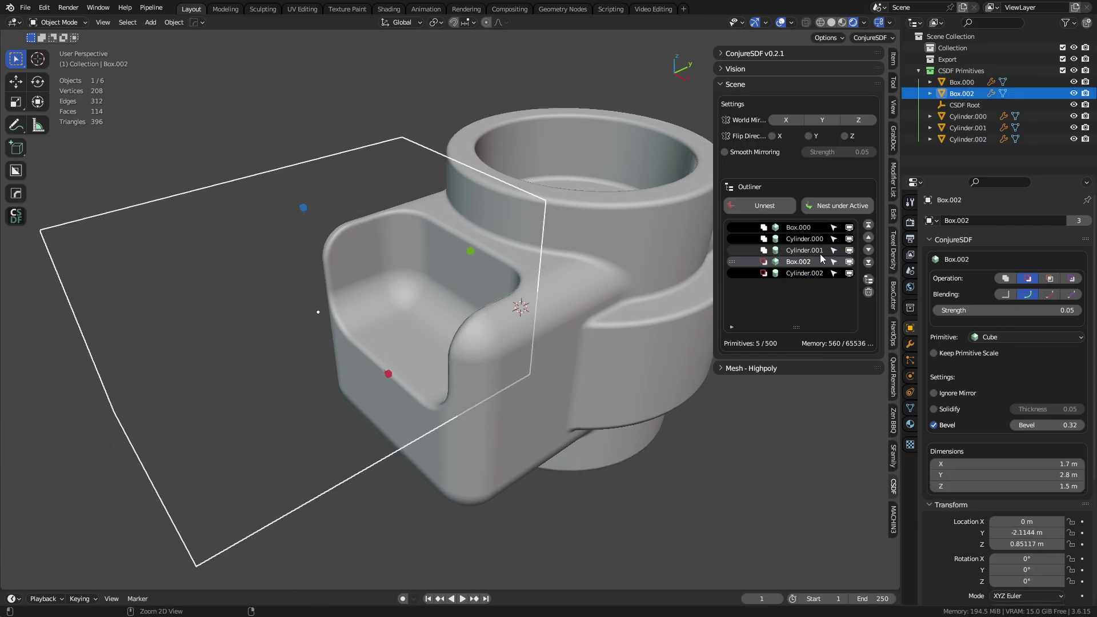
ctrl+scroll(819, 253, up, 3)
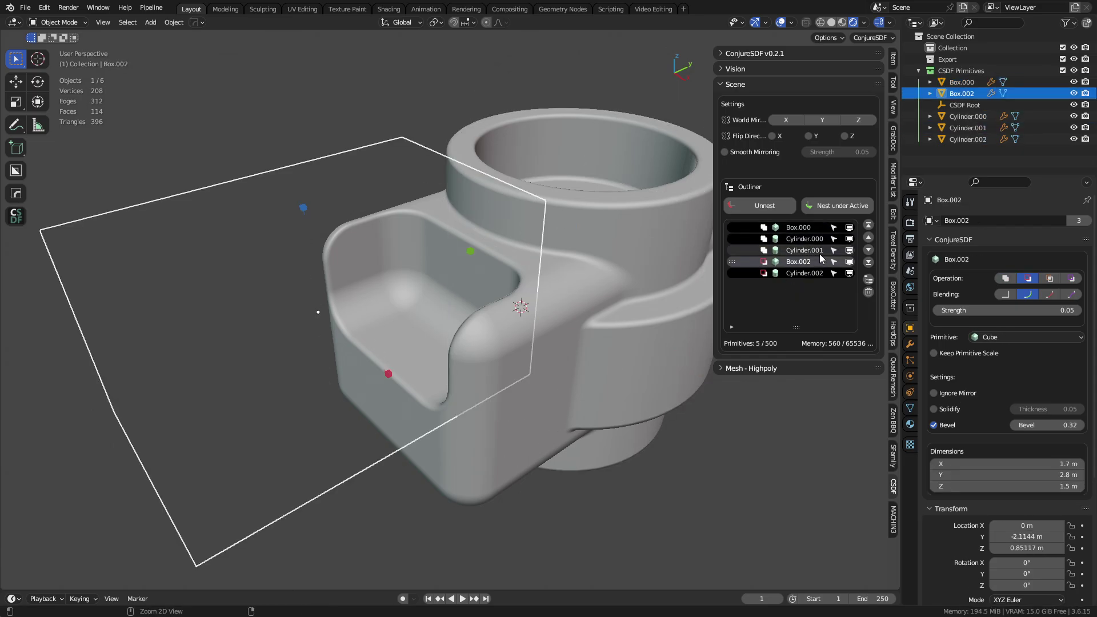
ctrl+scroll(812, 262, up, 2)
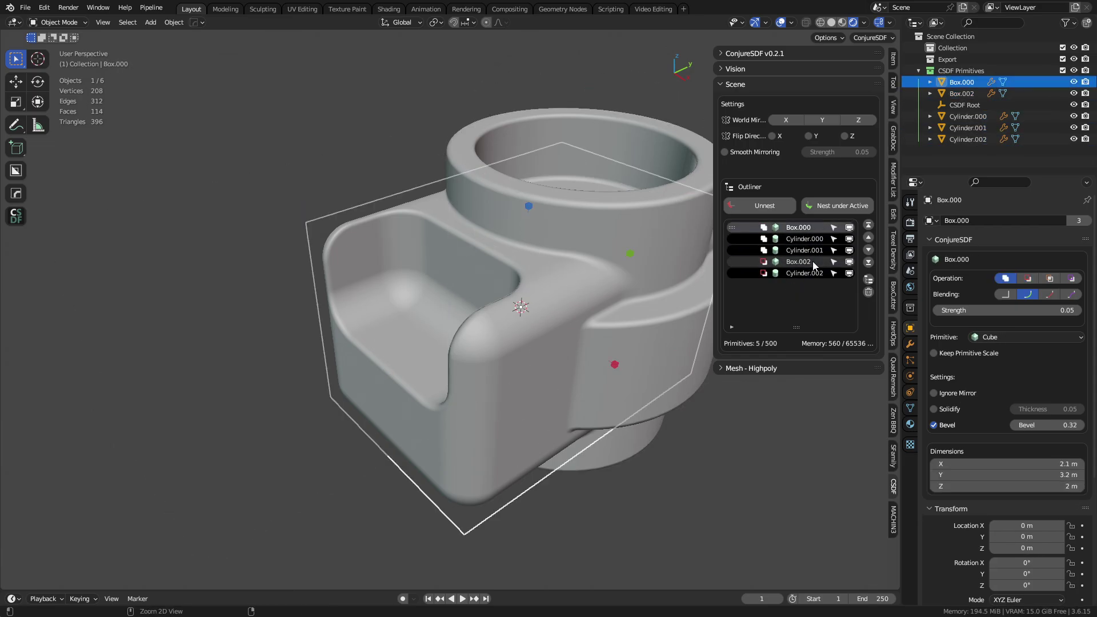
- Select the wide middle cylinder and examine its primitive and transform settings
click(680, 554)
shift+middle_drag(721, 410, 640, 395)
click(563, 367)
shift+middle_drag(563, 367, 582, 383)
scroll(967, 454, down, 2)
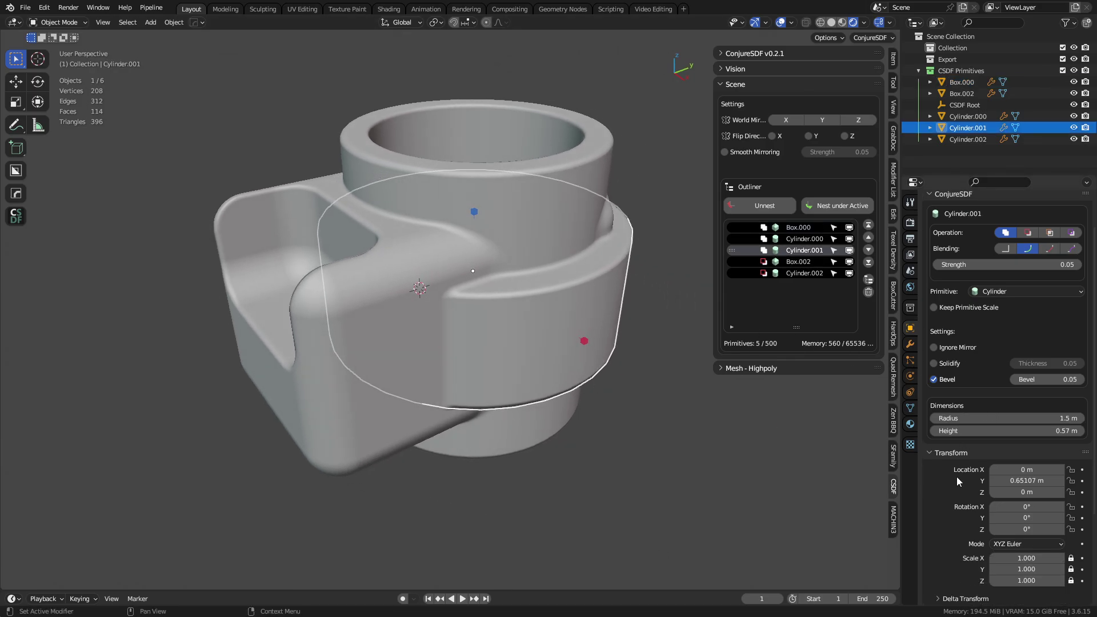
scroll(967, 454, up, 2)
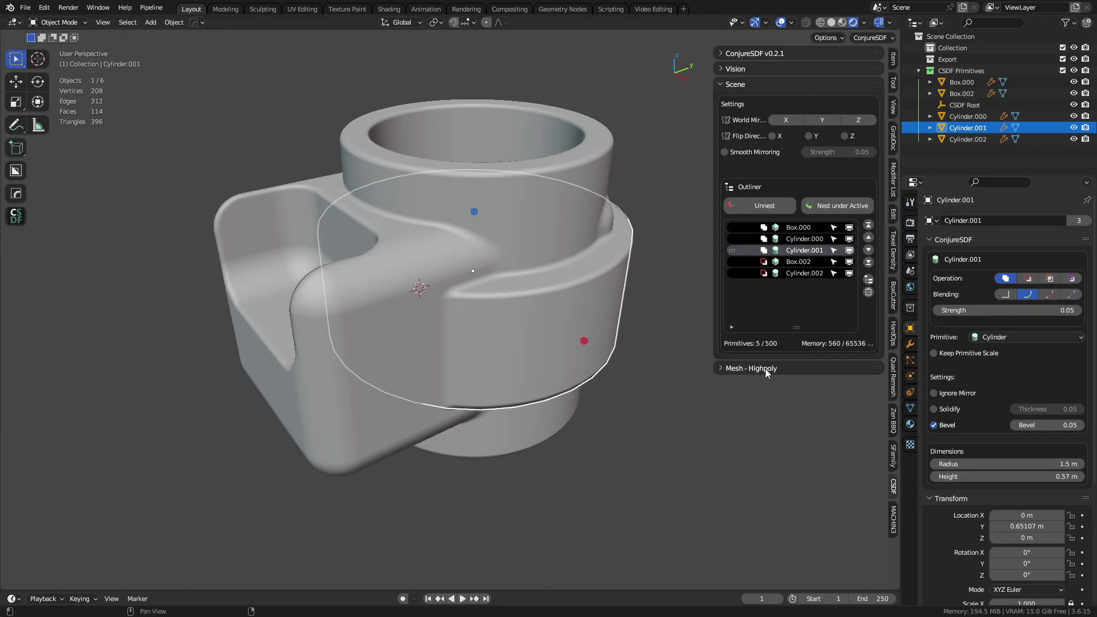
click(589, 423)
click(502, 289)
- Add meshing bounds and fit them horizontally, with corners at about X 1.61 m, Y -1.78 m and X -1.70 m, Y 2.25 m
click(734, 369)
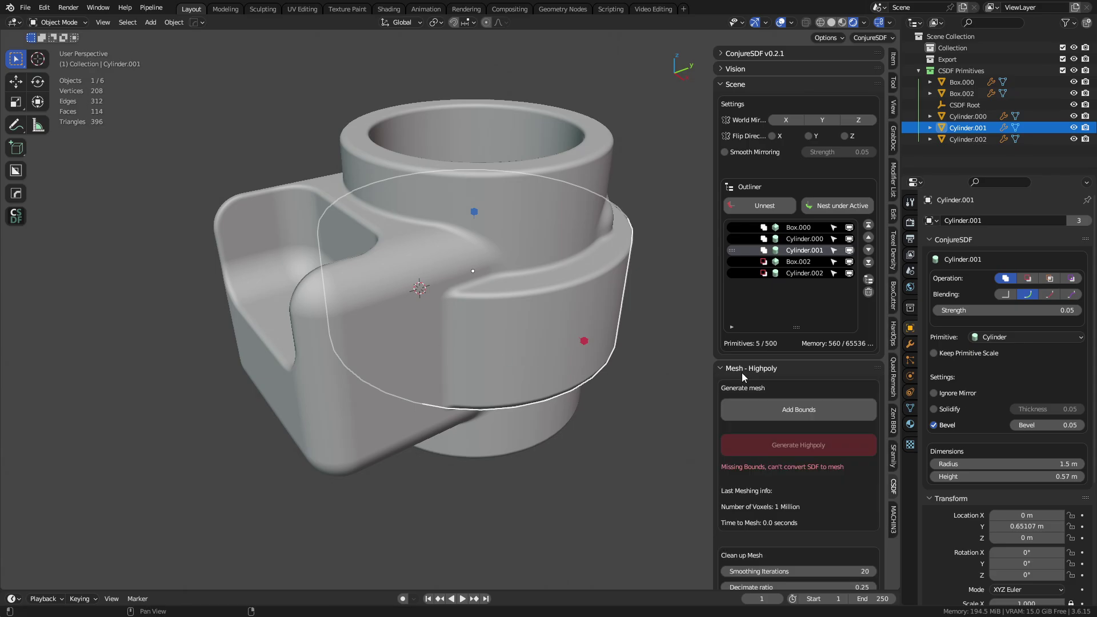
click(834, 412)
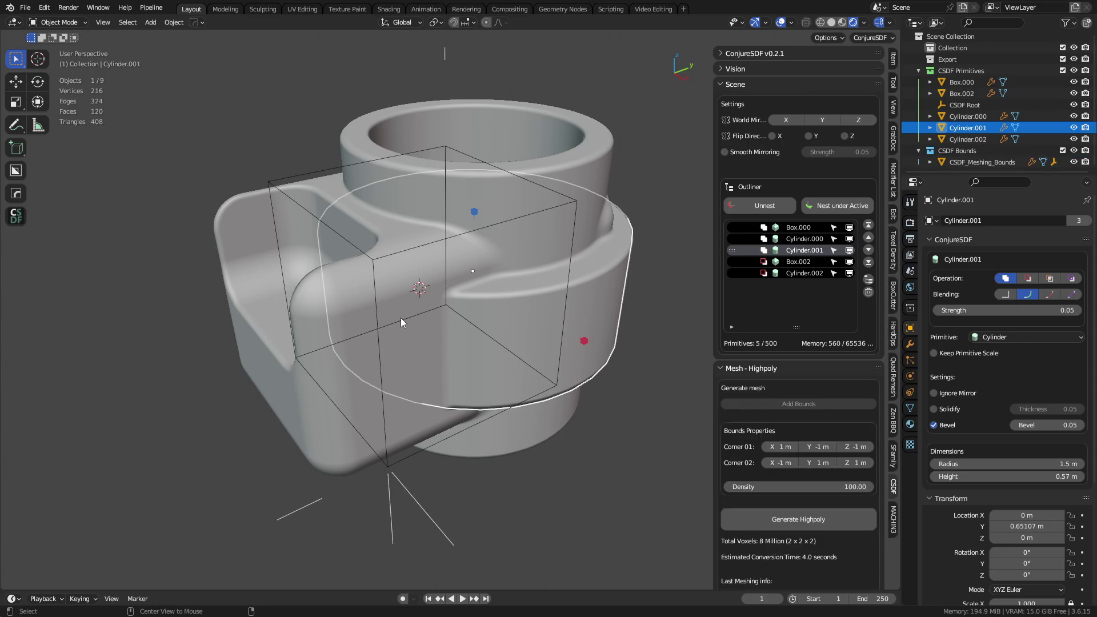
key(KP_7)
click(575, 434)
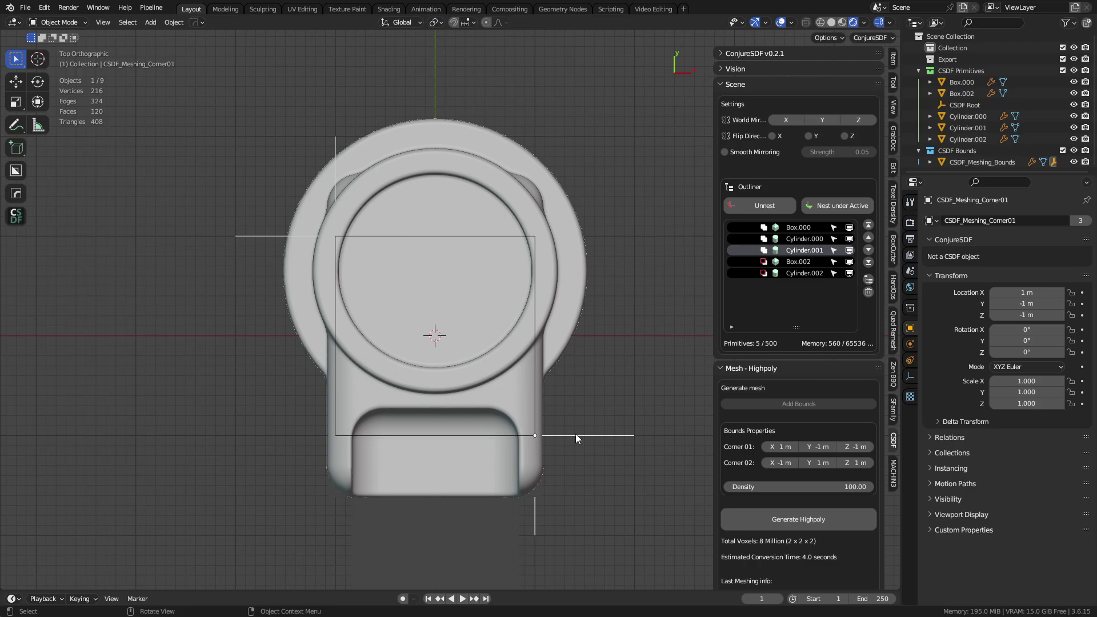
drag(575, 433, 635, 511)
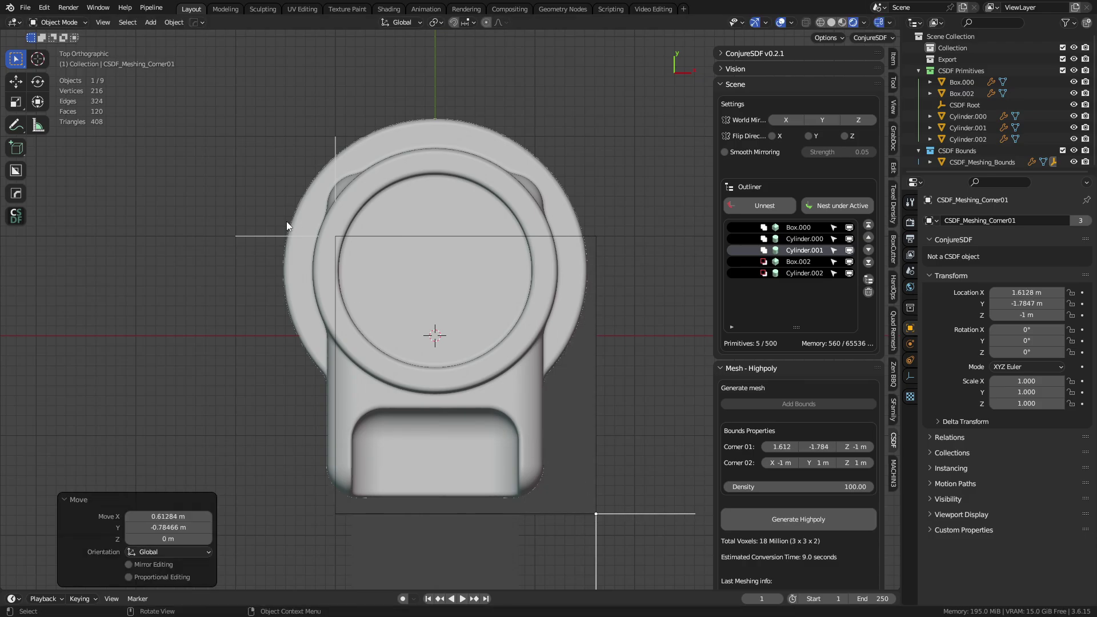
click(264, 236)
key(g)
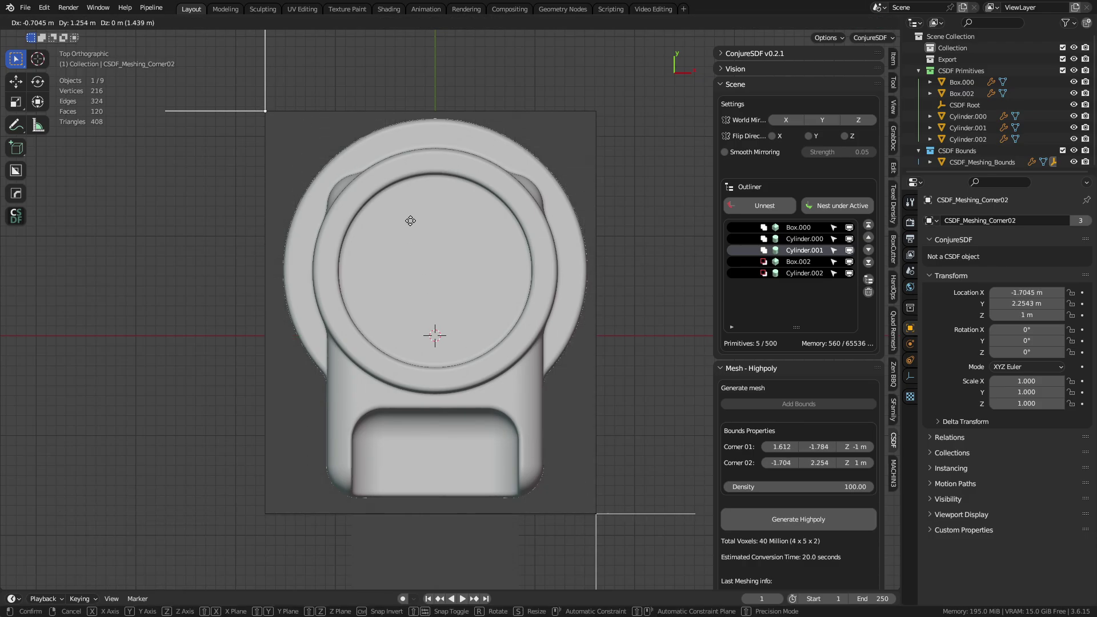
click(410, 220)
- Extend the bounds vertically around the model, moving corner 01 to Z -1.544 m and corner 02 to Y 2.426 m, Z 1.681 m
key(KP_3)
drag(242, 430, 241, 488)
shift+middle_drag(585, 394, 462, 434)
click(591, 232)
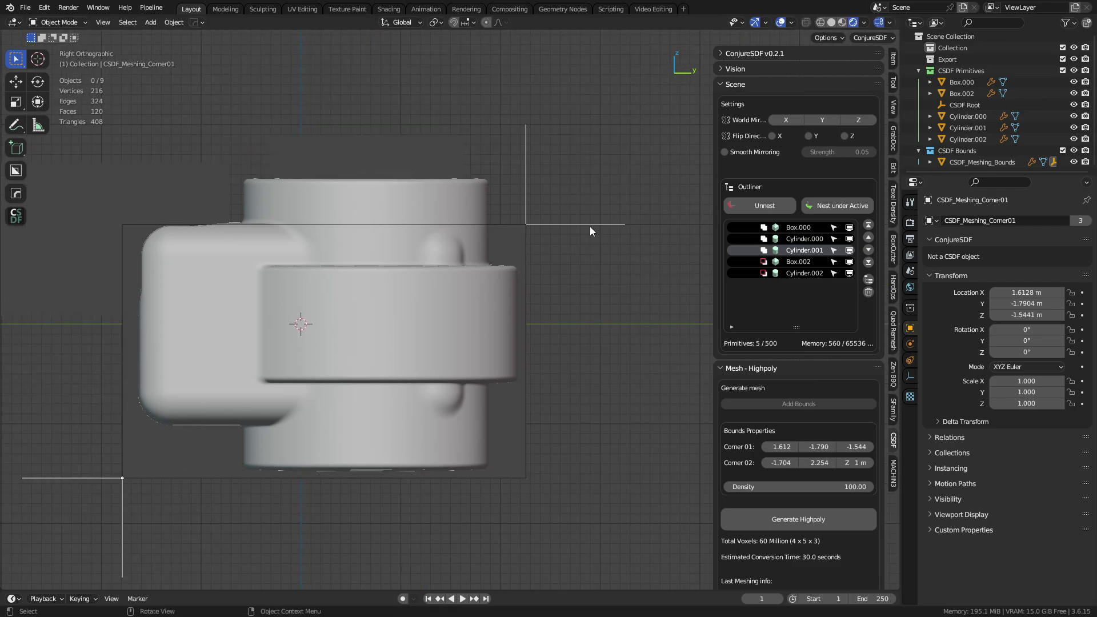
drag(589, 229, 606, 160)
shift+middle_drag(598, 374, 650, 355)
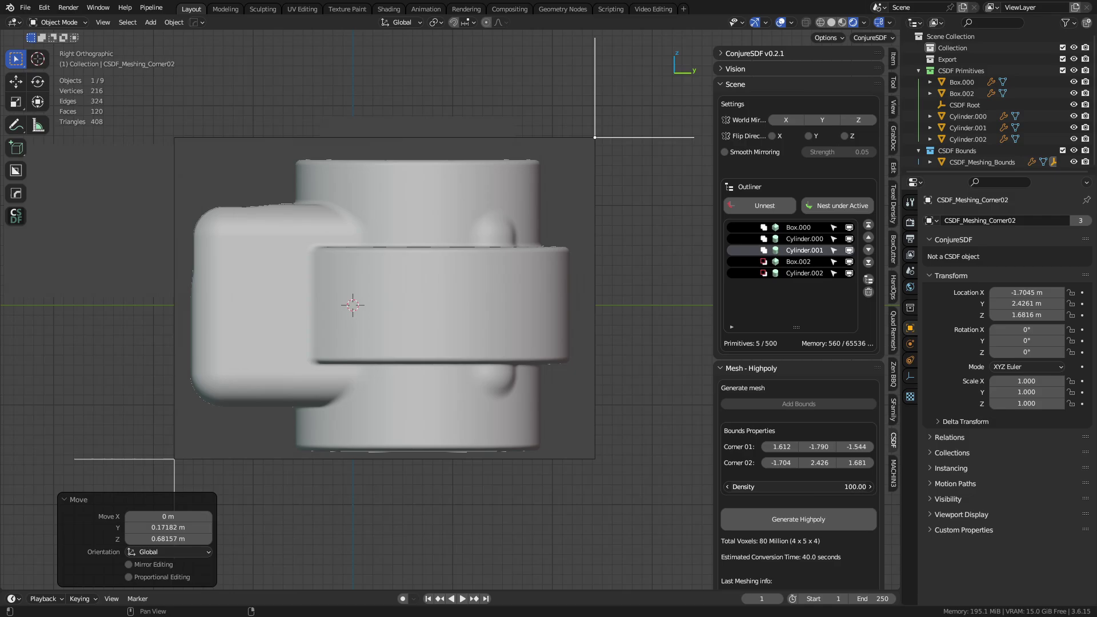
- Set the meshing density to 61.30 and generate the high-poly mesh
drag(800, 487, 772, 487)
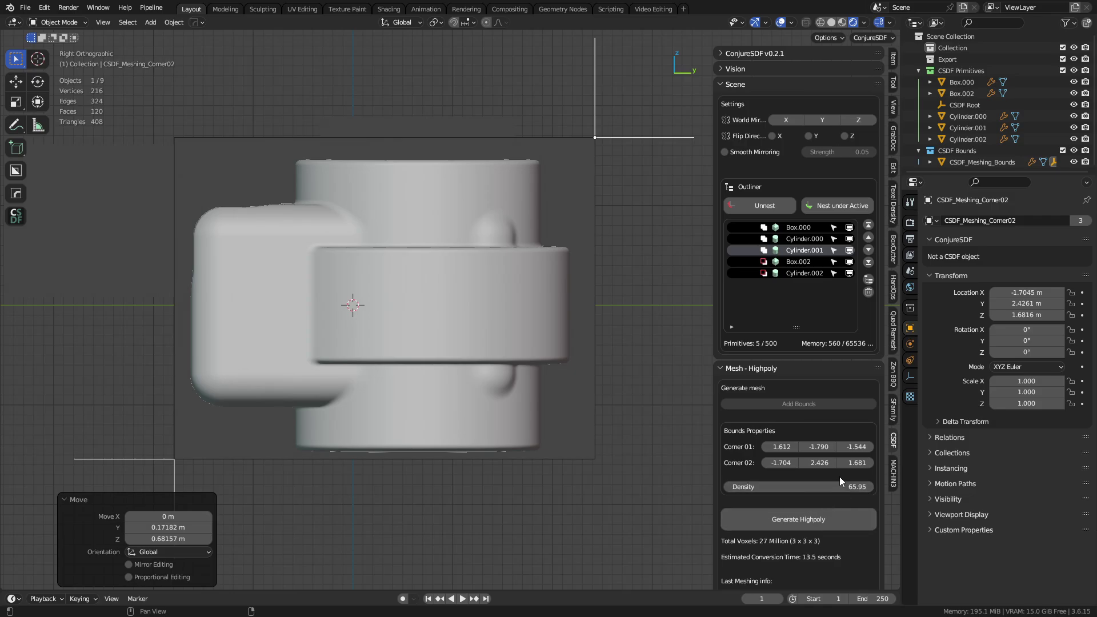
mouse_move(840, 479)
mouse_down()
mouse_move(816, 479)
mouse_move(837, 486)
mouse_up()
click(787, 519)
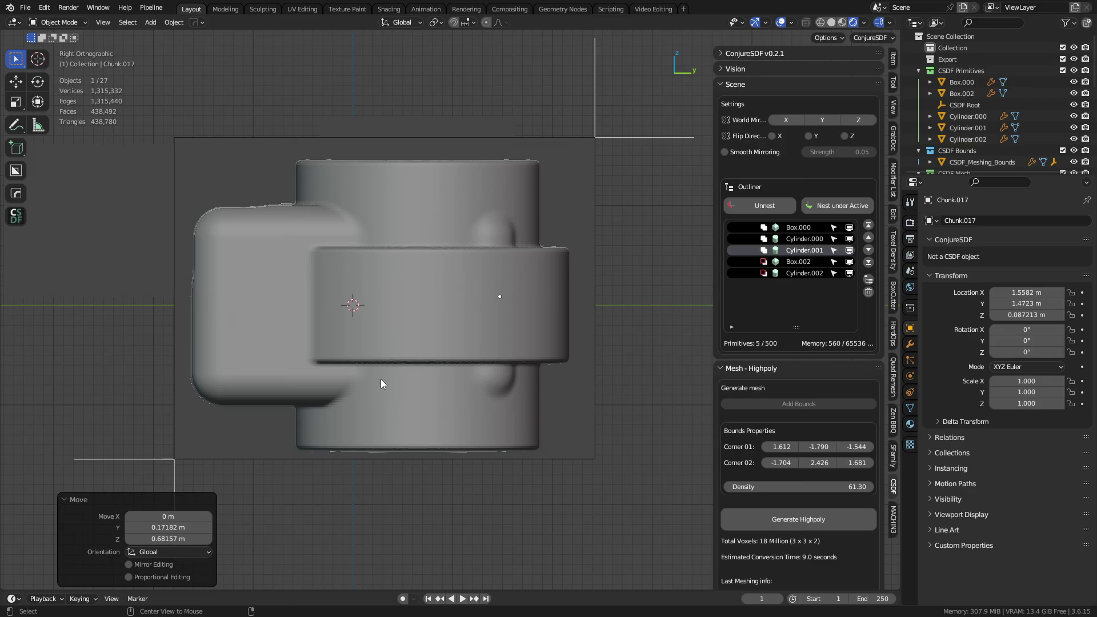
- Switch the render engine to Eevee and display the viewport in solid shading
middle_drag(375, 402, 672, 459)
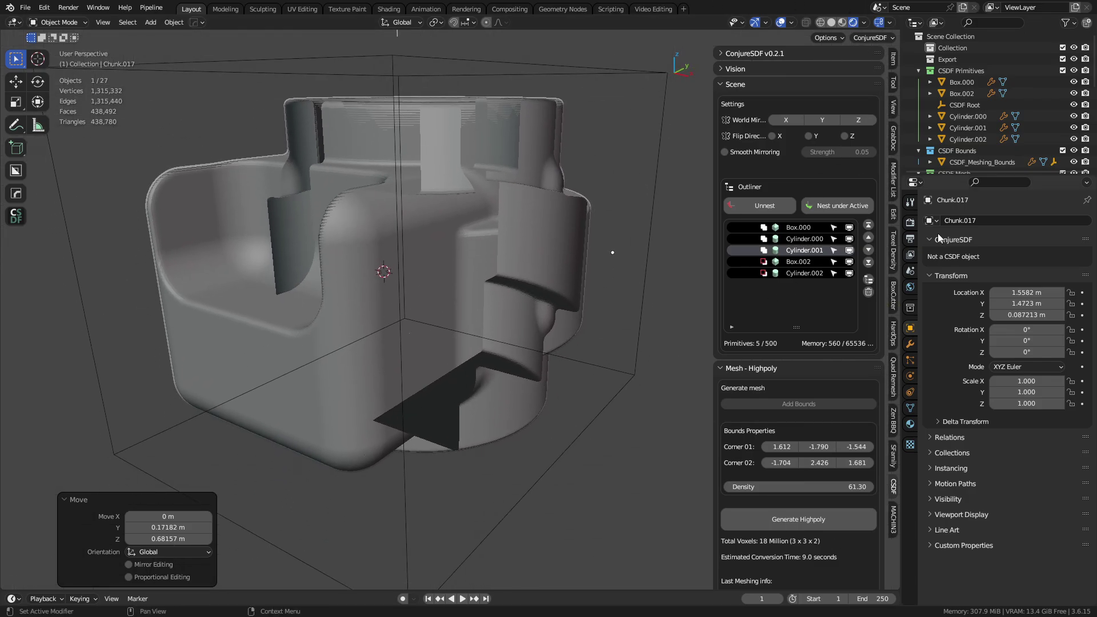
click(910, 222)
click(1042, 221)
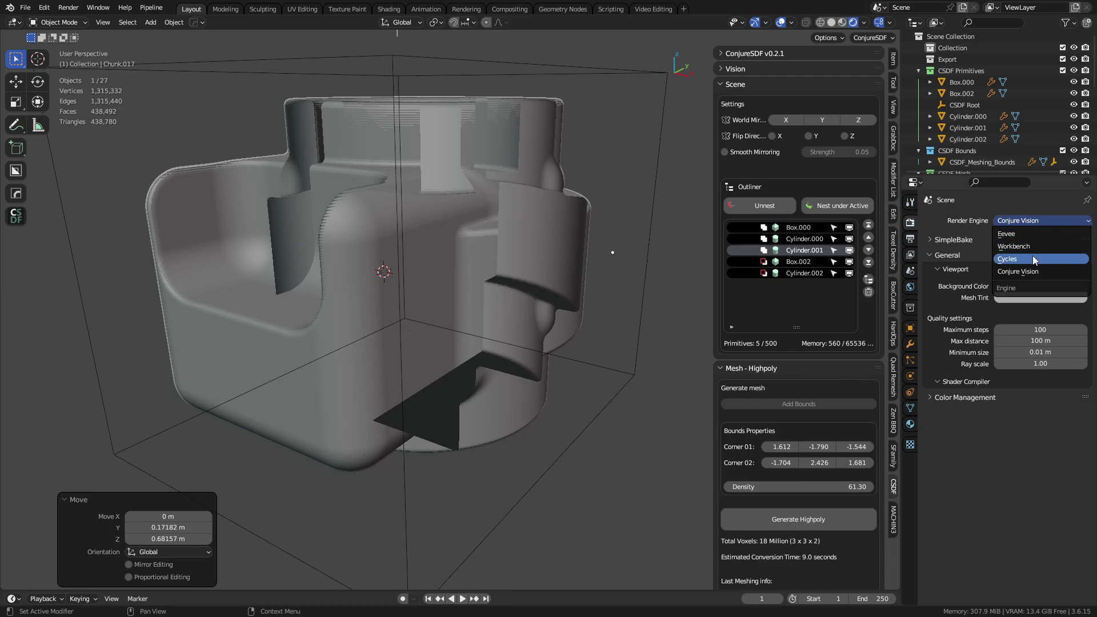
click(1028, 234)
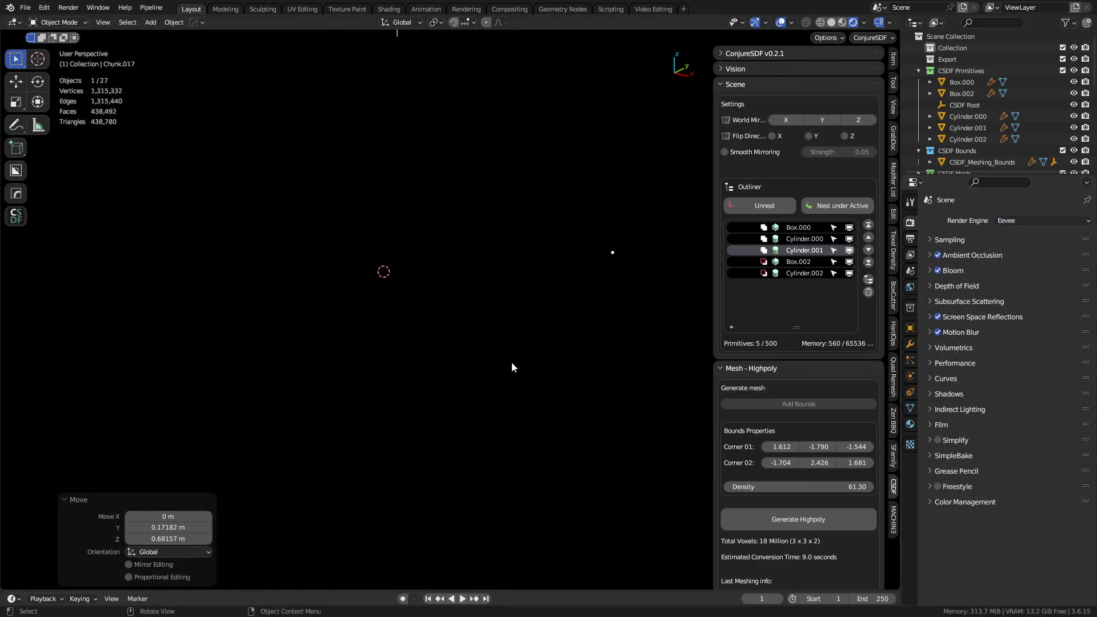
key(z)
click(490, 302)
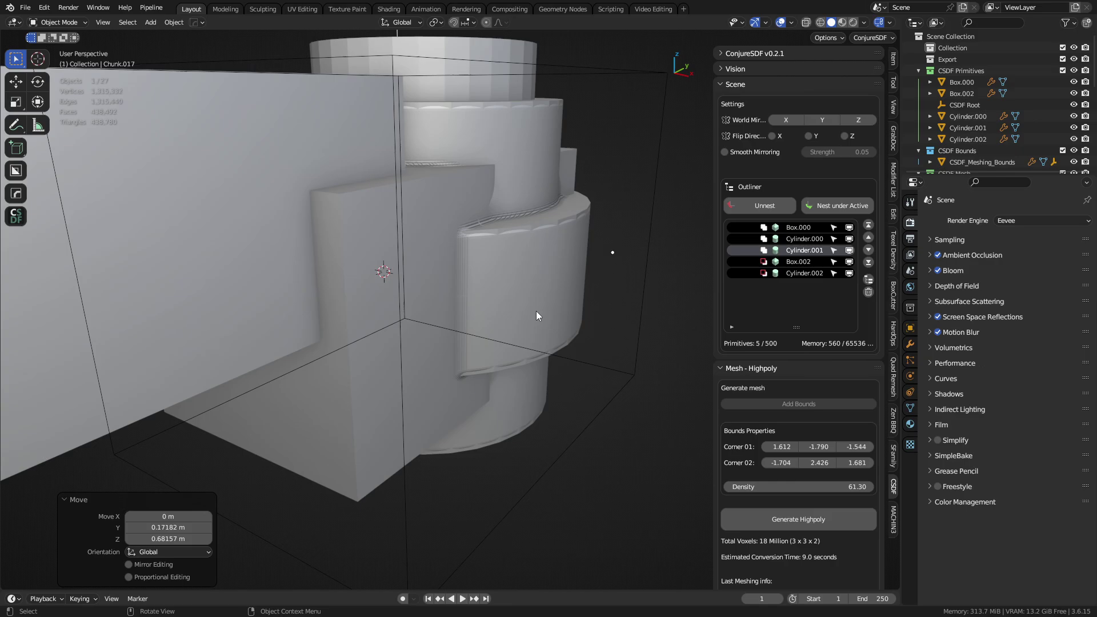
mouse_move(536, 311)
middle_down()
mouse_move(471, 317)
mouse_move(539, 305)
middle_up()
middle_drag(522, 358, 532, 372)
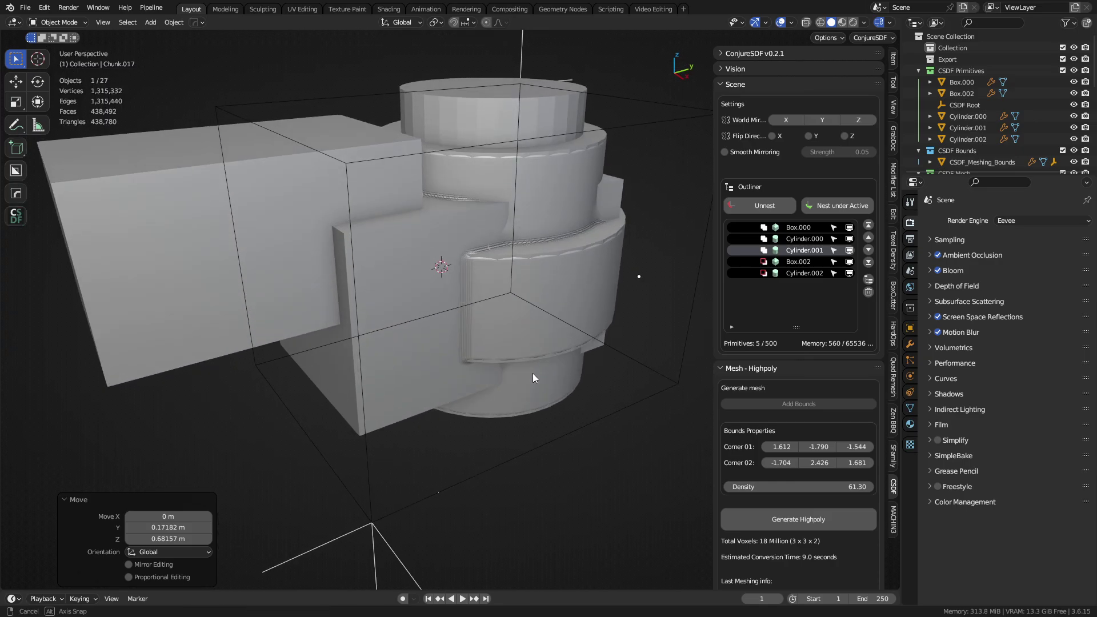
- Clean up the mesh chunks and shift the resulting mesh about 4.3 m, plus another 2.9 m, along negative Y
scroll(782, 514, down, 6)
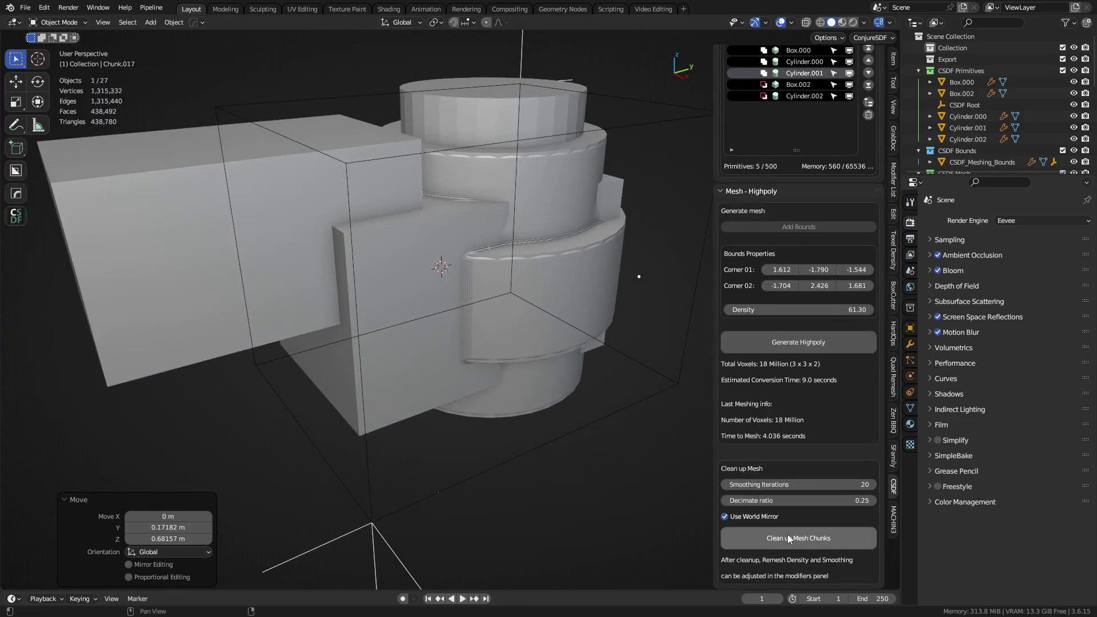
click(790, 536)
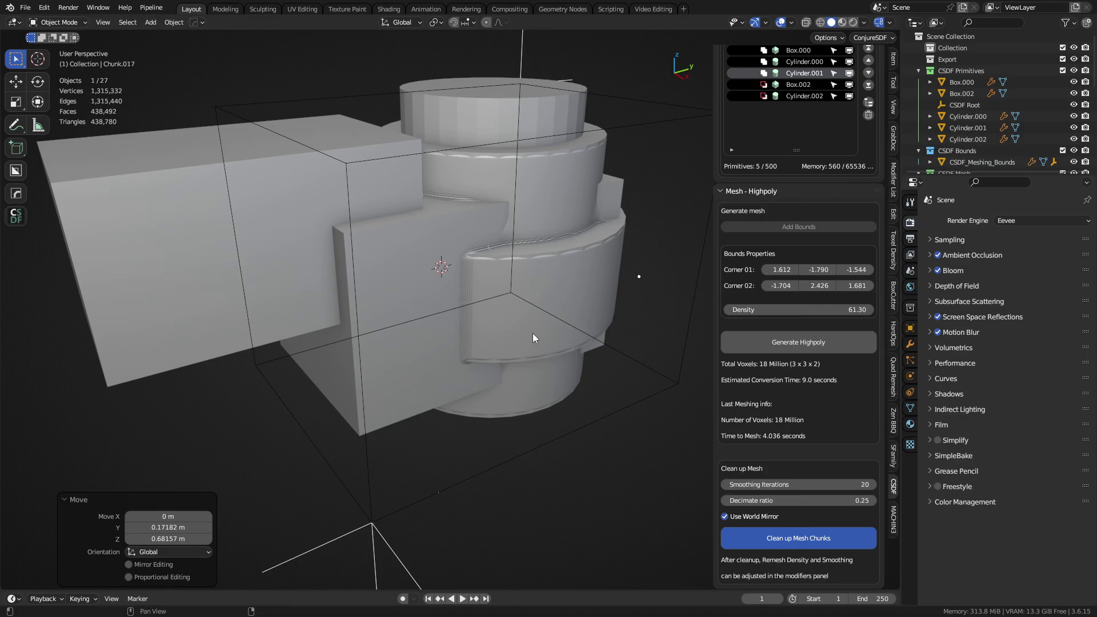
key(g)
key(y)
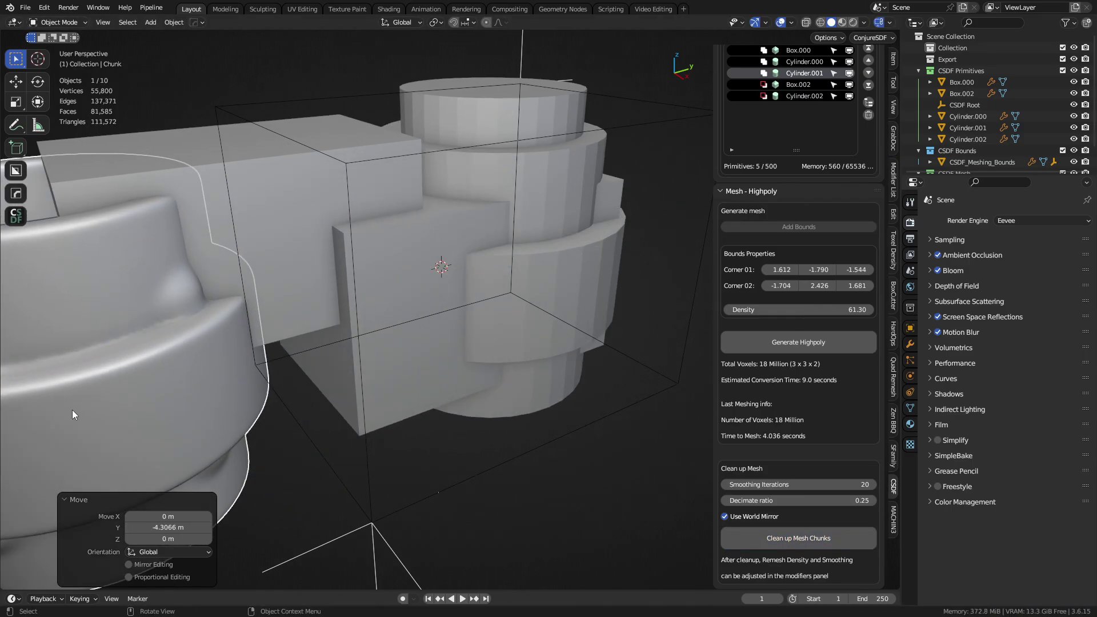
click(184, 413)
- Inspect the cleaned-up mesh's surface up close, around the upper ring and its recess
scroll(479, 319, down, 1)
shift+middle_drag(184, 412, 465, 346)
scroll(479, 323, up, 2)
scroll(475, 328, down, 2)
scroll(475, 329, up, 1)
shift+middle_drag(463, 286, 360, 372)
scroll(475, 329, up, 3)
key(shift+w)
key(shift+w)
- Review the cleaned-up mesh's Mirror, Voxel Remesh, Smooth and Decimate modifiers and remove the Decimate modifier
click(909, 344)
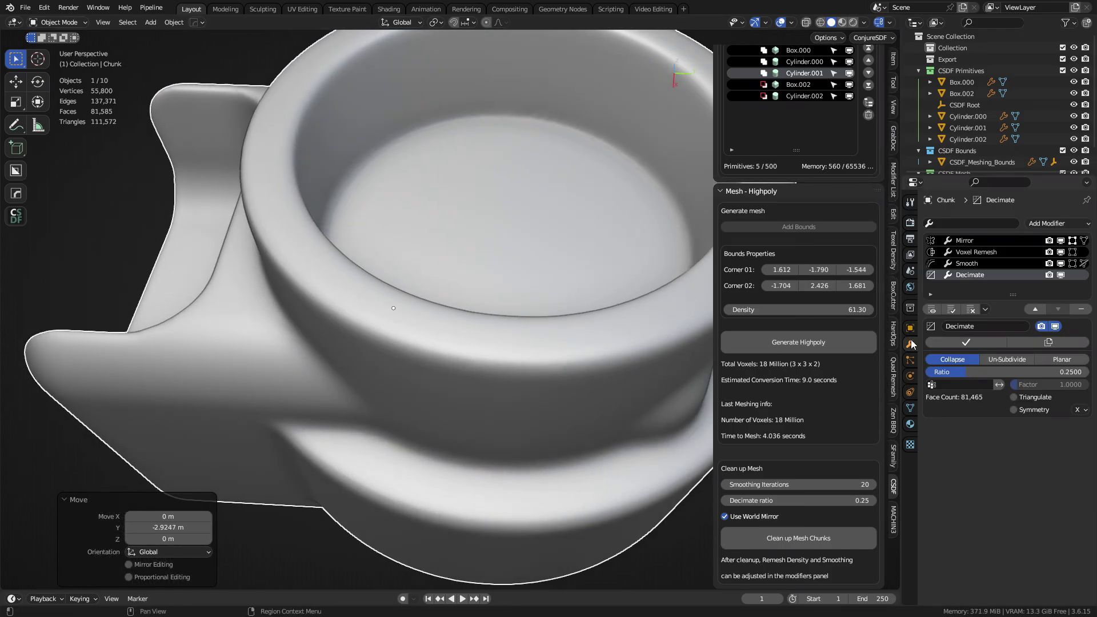
click(979, 241)
click(1003, 253)
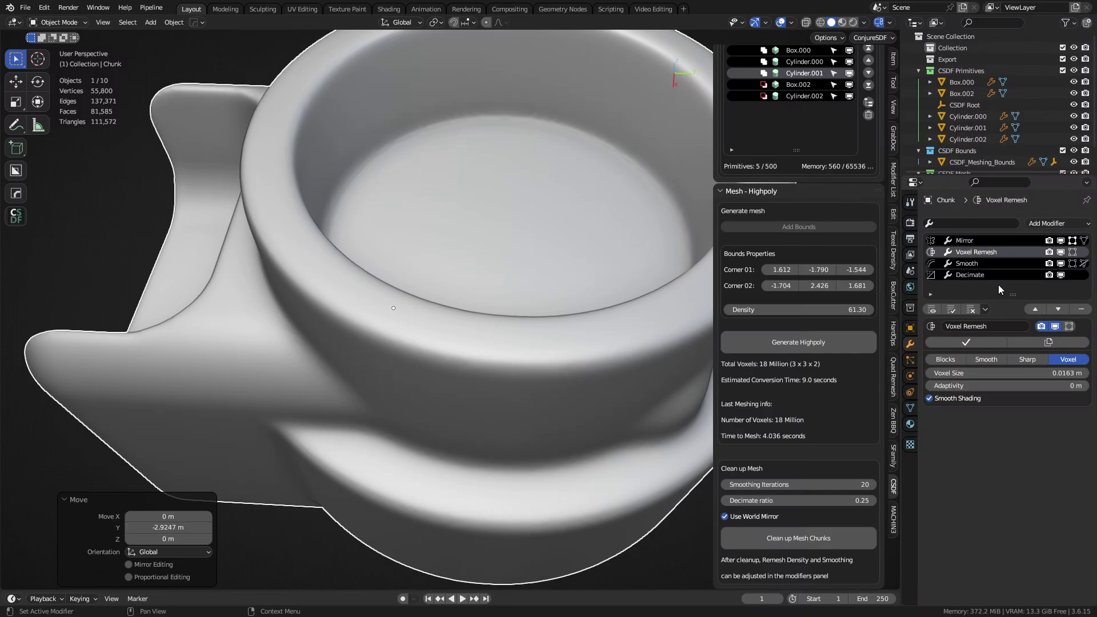
click(991, 264)
click(999, 275)
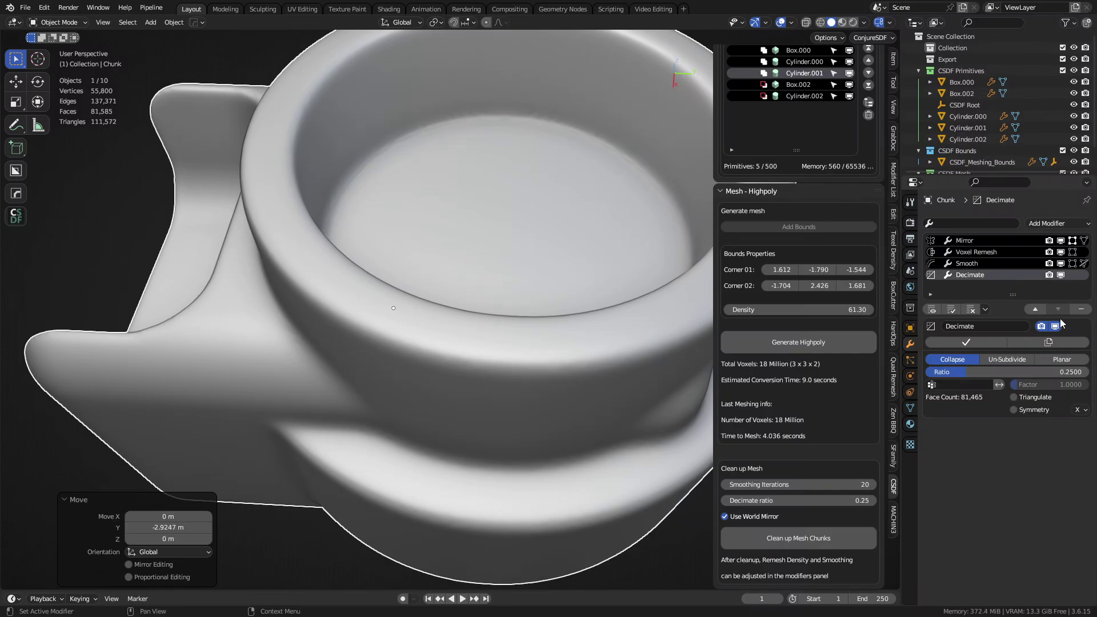
click(1080, 309)
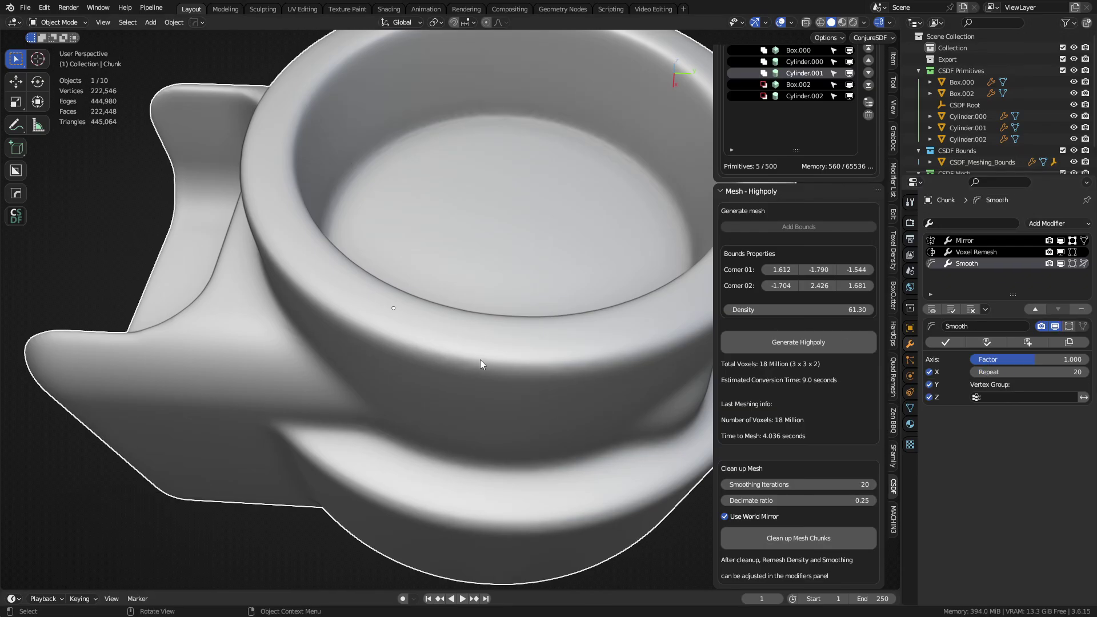
- Inspect the undecimated mesh from several angles, comparing its wireframe with the solid shading
mouse_move(441, 344)
middle_down()
mouse_move(455, 338)
mouse_move(455, 314)
mouse_move(556, 269)
mouse_move(501, 283)
mouse_move(562, 244)
mouse_move(536, 244)
mouse_move(704, 187)
mouse_move(472, 281)
mouse_move(505, 272)
middle_up()
key(shift+z)
key(shift+z)
scroll(506, 272, up, 1)
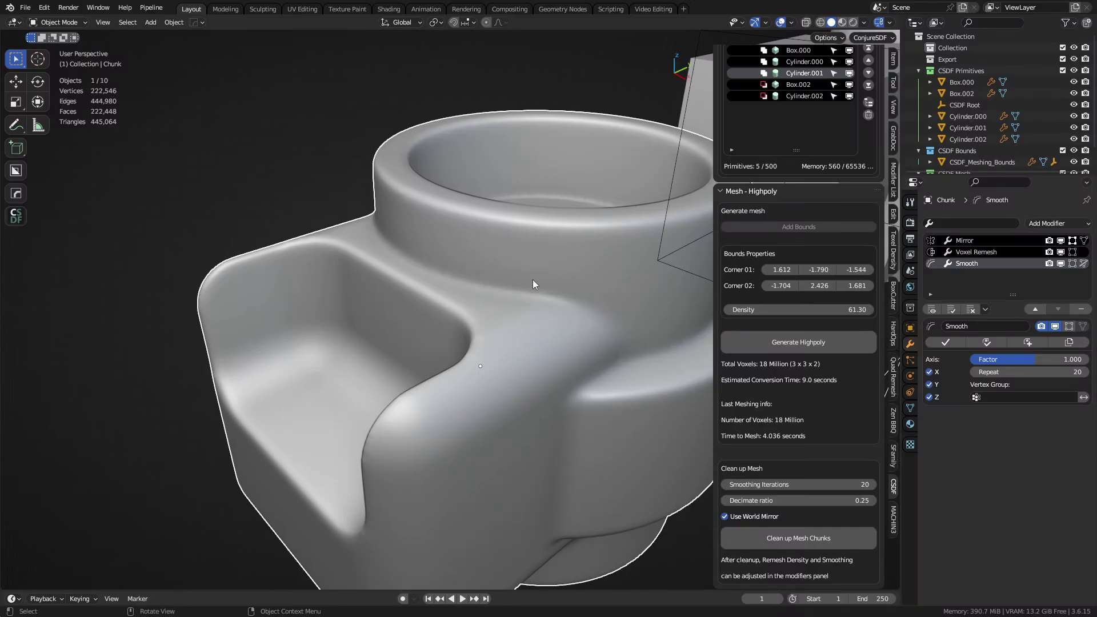
scroll(534, 281, down, 5)
middle_drag(536, 284, 508, 355)
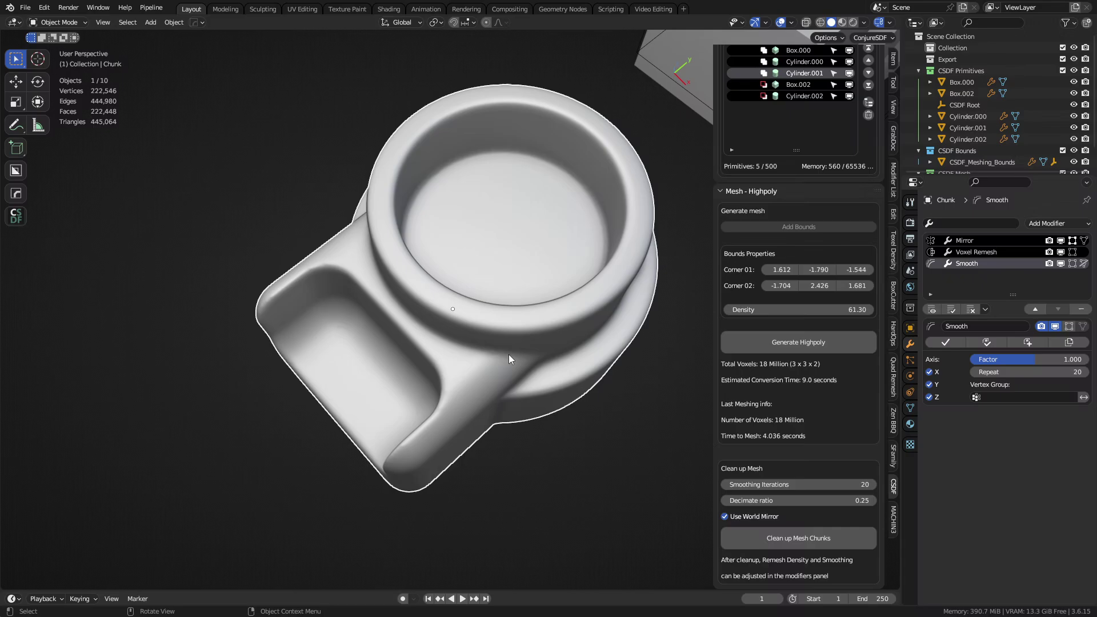
key(shift+z)
mouse_move(423, 301)
middle_down()
mouse_move(512, 345)
mouse_move(498, 332)
mouse_move(540, 322)
mouse_move(487, 336)
middle_up()
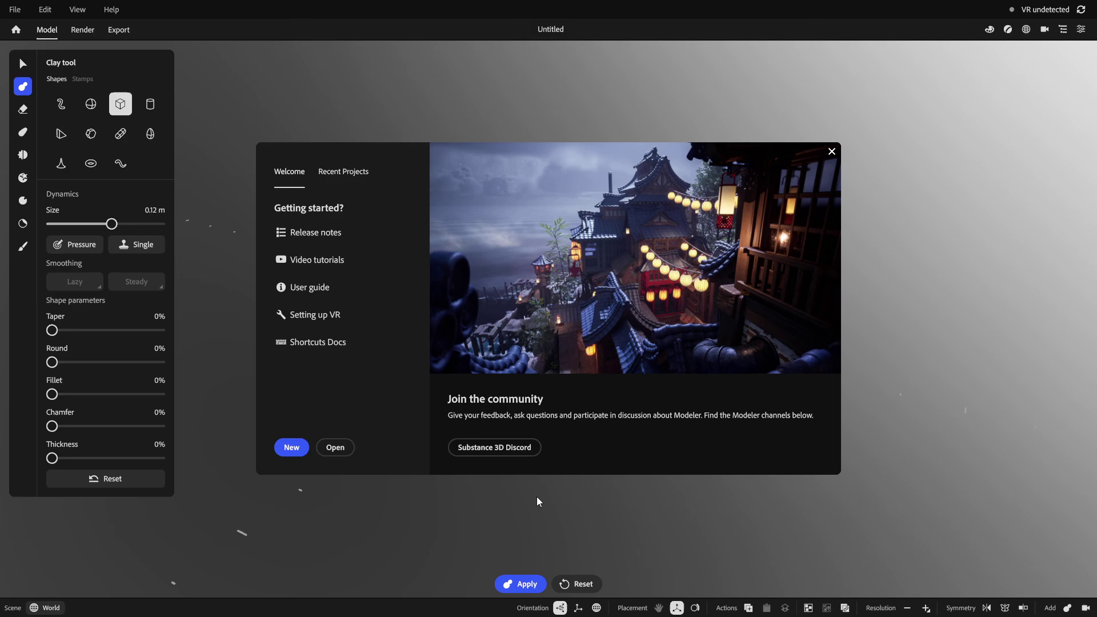
- Switch to Substance 3D Modeler, dismiss the welcome screen and frame the clay box shape up close
click(471, 514)
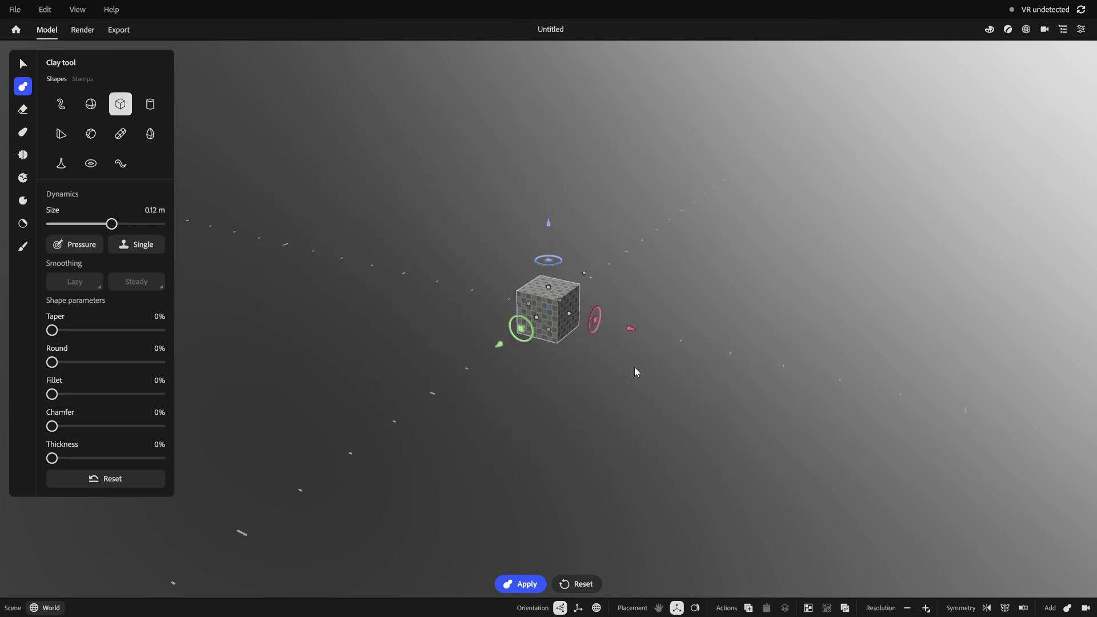
alt+drag(634, 366, 539, 389)
scroll(556, 389, up, 5)
alt+middle_drag(560, 388, 588, 384)
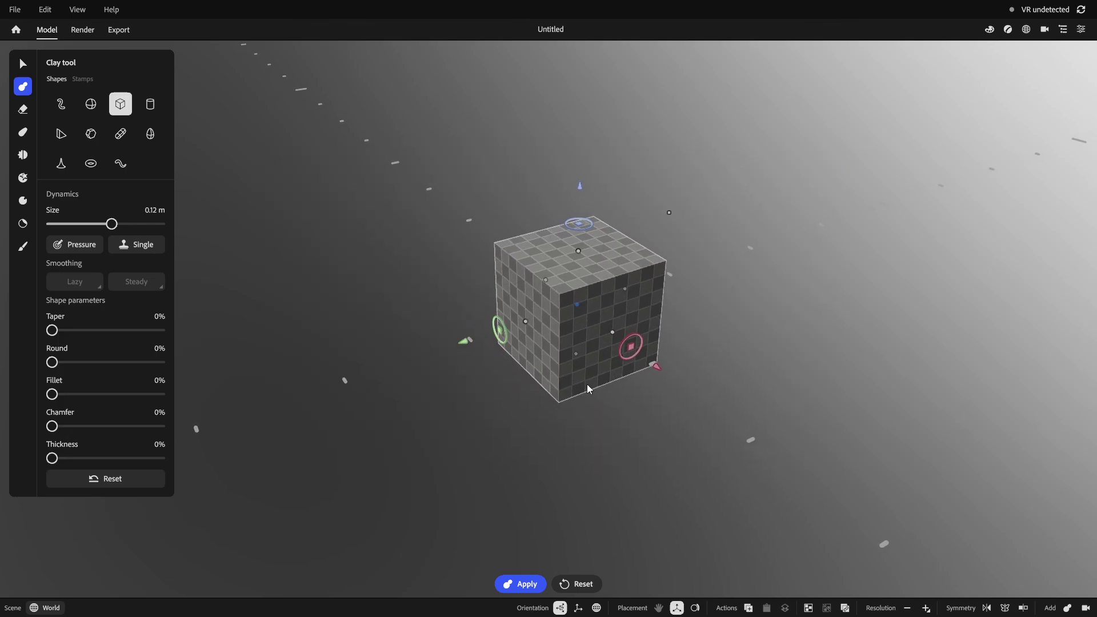
- Give the clay box 36% Round and 47% Fillet, stretch it along its green axis to 0.23 m and apply it
drag(52, 362, 92, 362)
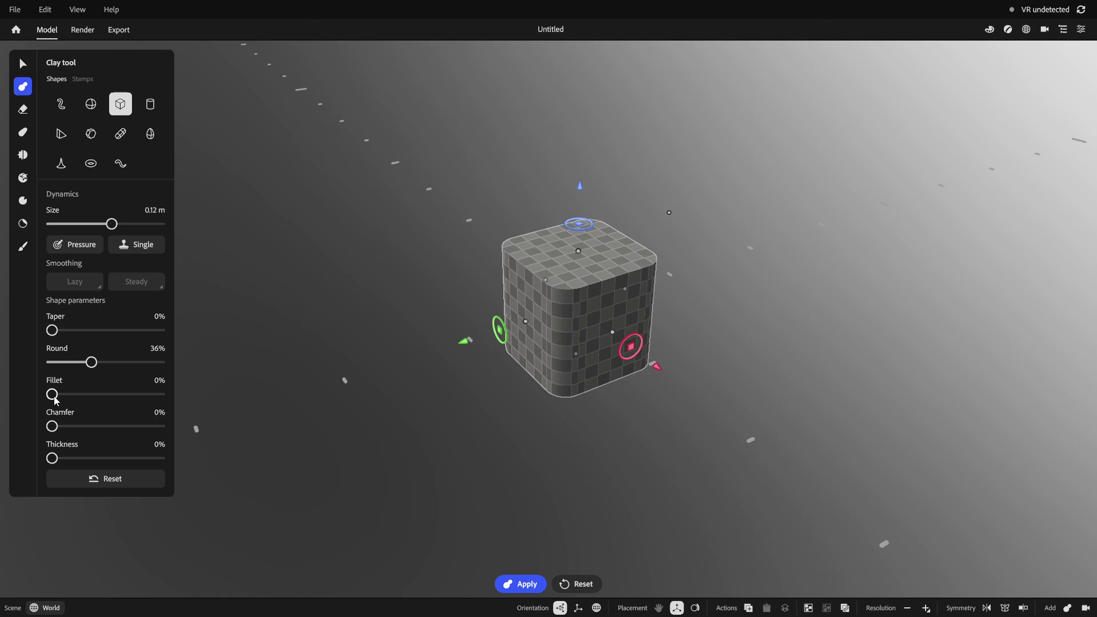
drag(52, 394, 104, 400)
scroll(567, 341, up, 5)
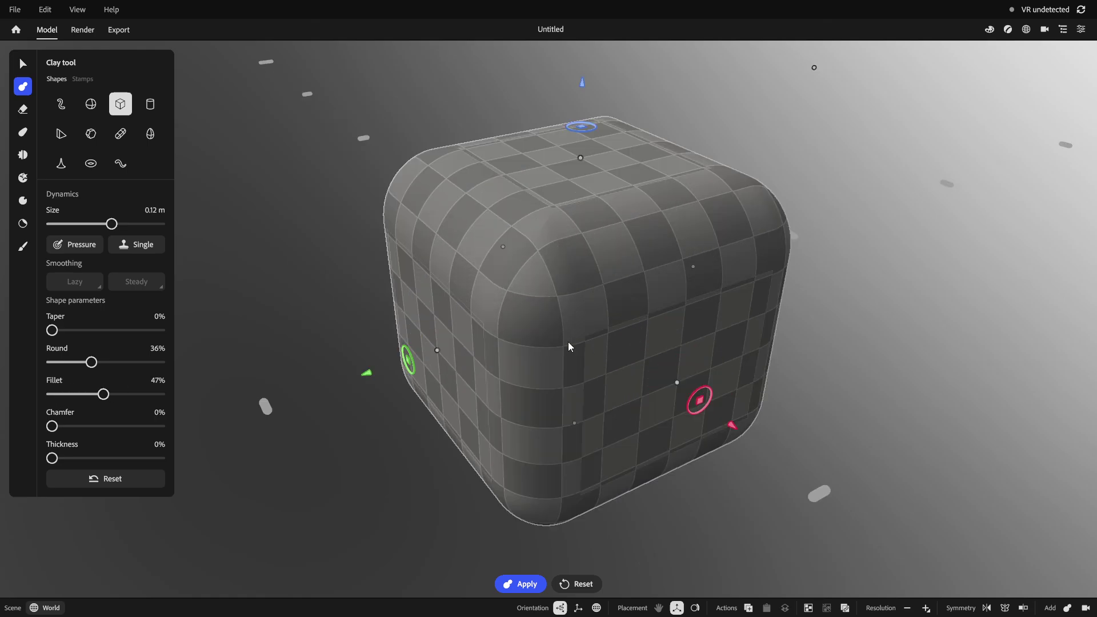
scroll(484, 380, down, 4)
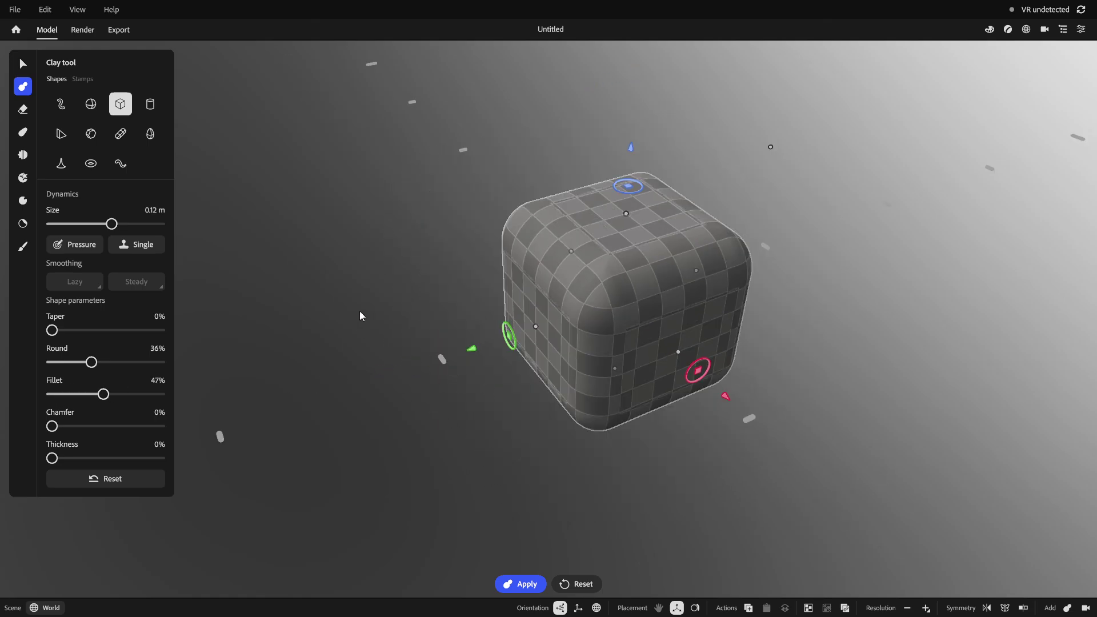
drag(509, 336, 375, 375)
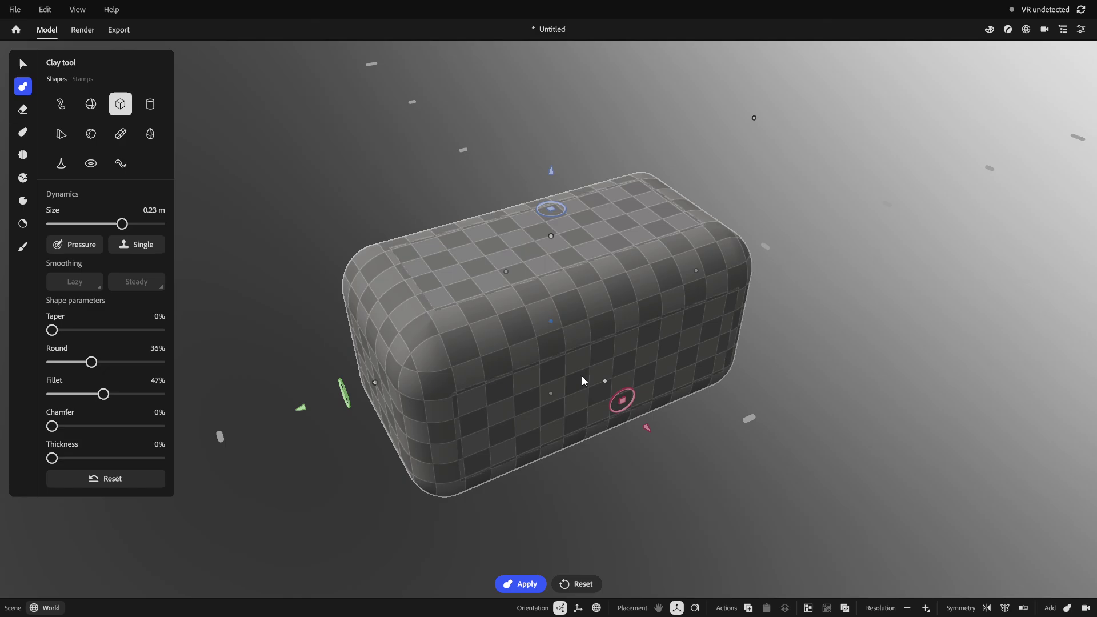
click(517, 583)
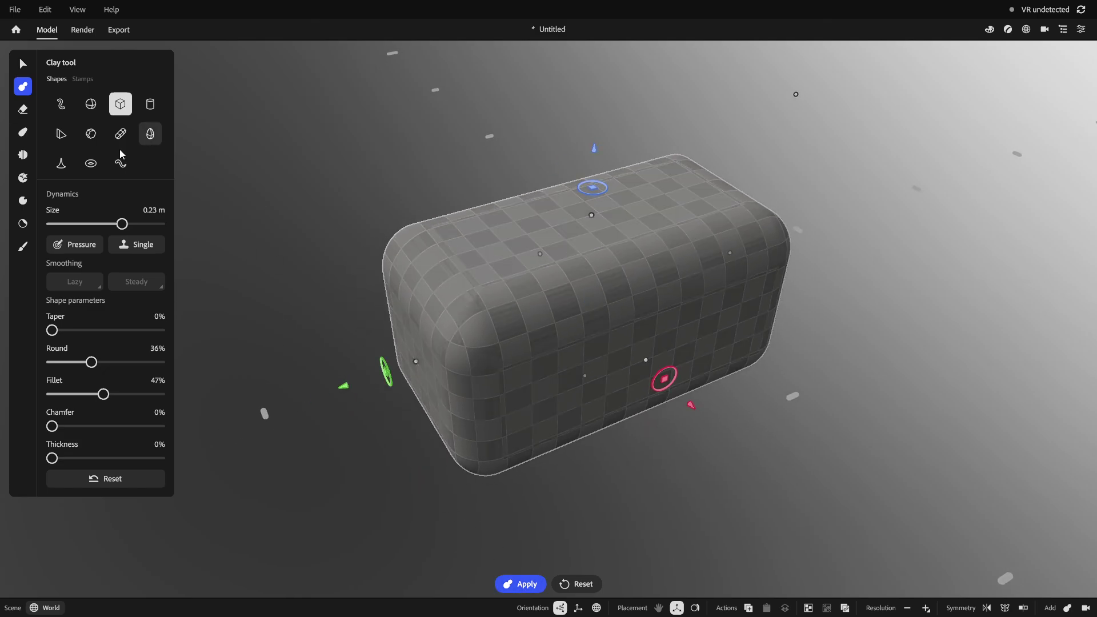
- Show the Outliner and raise the box shape so it overlaps the upper part of the clay block
click(1062, 29)
click(1062, 29)
click(1063, 30)
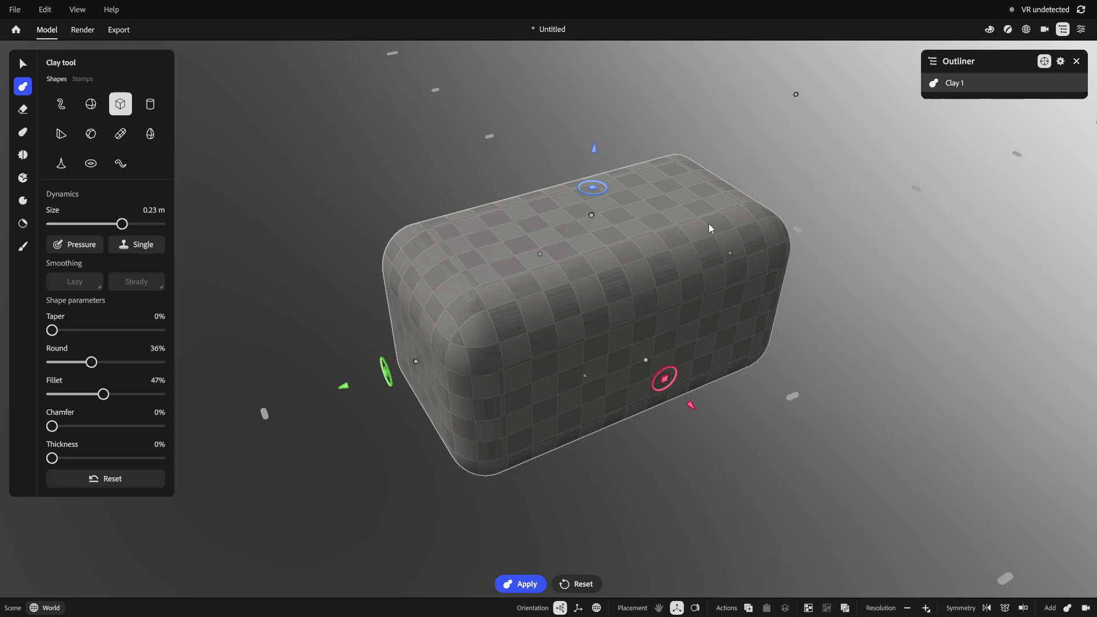
drag(665, 387, 713, 255)
right_drag(590, 396, 664, 391)
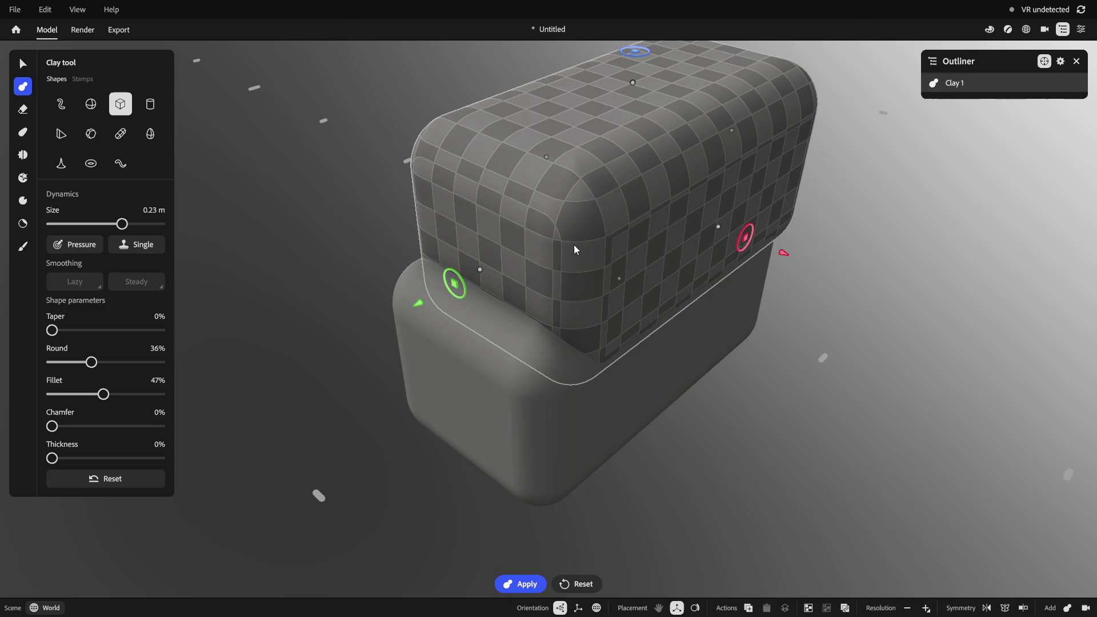
- Shrink the box shape to 0.16 m, erase it from the clay block and examine the cut's edges up close
drag(101, 224, 116, 223)
click(23, 109)
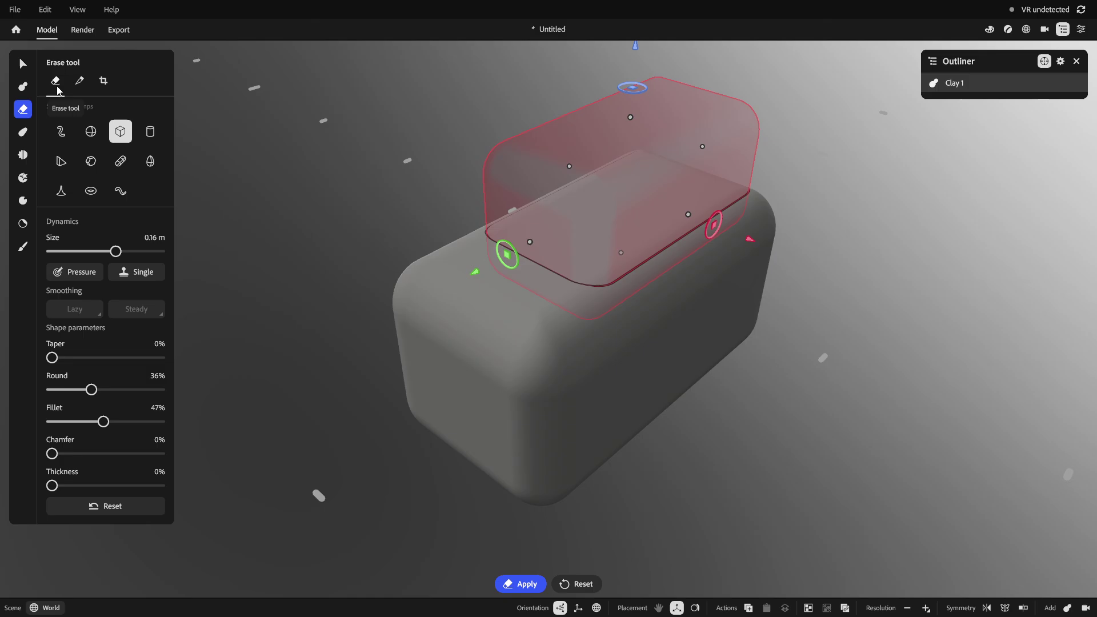
click(532, 586)
alt+drag(624, 475, 400, 365)
scroll(677, 309, up, 5)
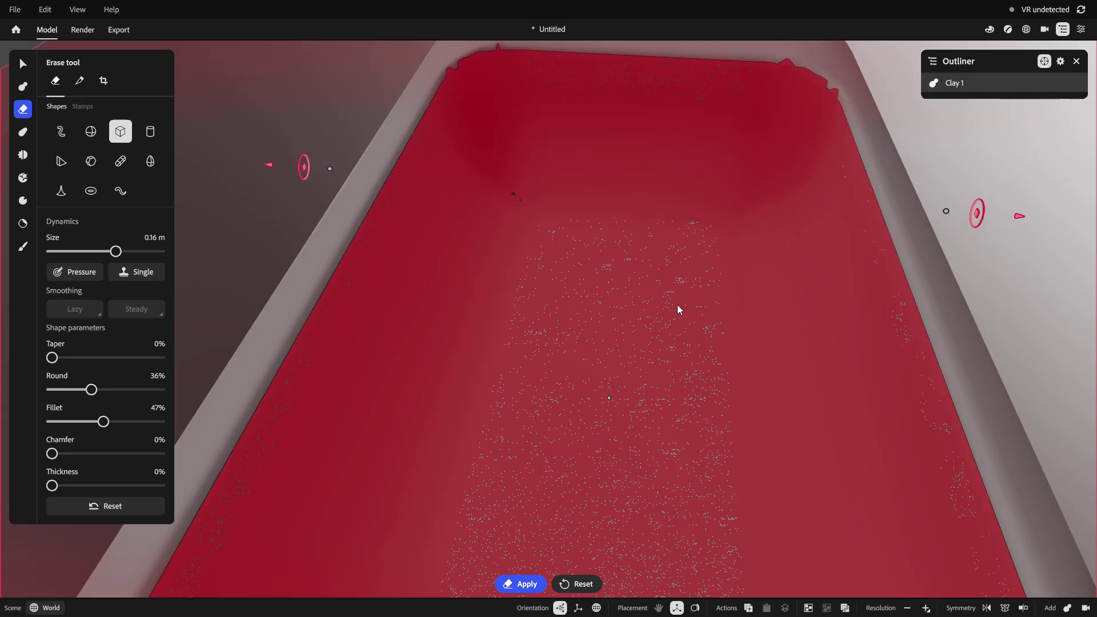
scroll(677, 308, down, 5)
alt+middle_drag(533, 346, 546, 323)
scroll(478, 363, up, 3)
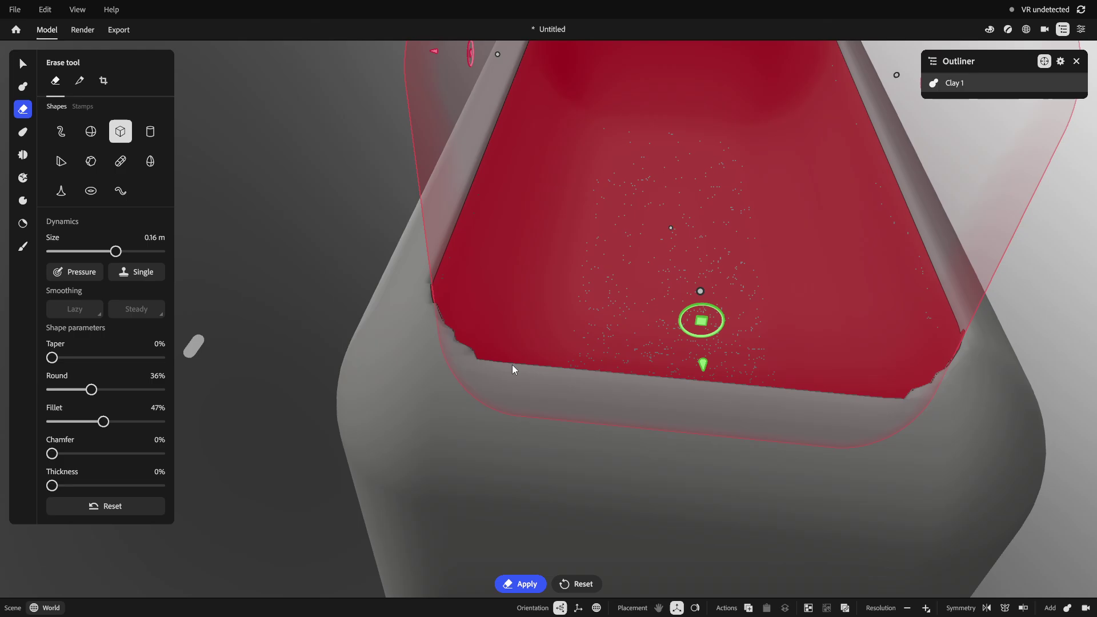
- Undo the erase cut together with the box shape's size change
key(ctrl+z)
alt+drag(557, 370, 437, 400)
scroll(437, 400, down, 5)
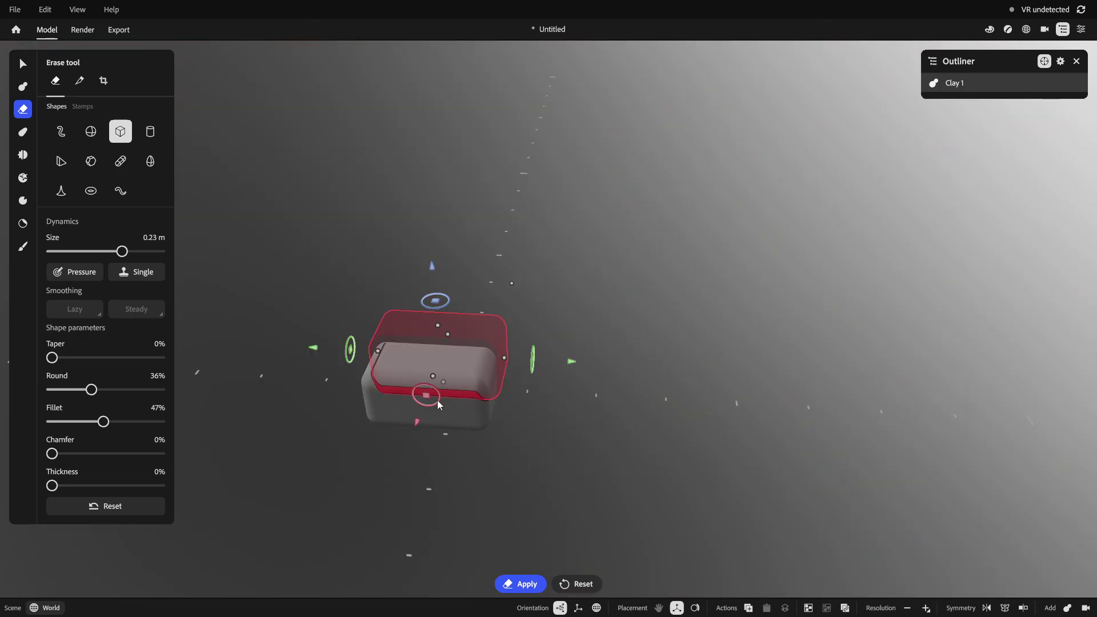
right_drag(437, 400, 607, 417)
scroll(589, 411, up, 6)
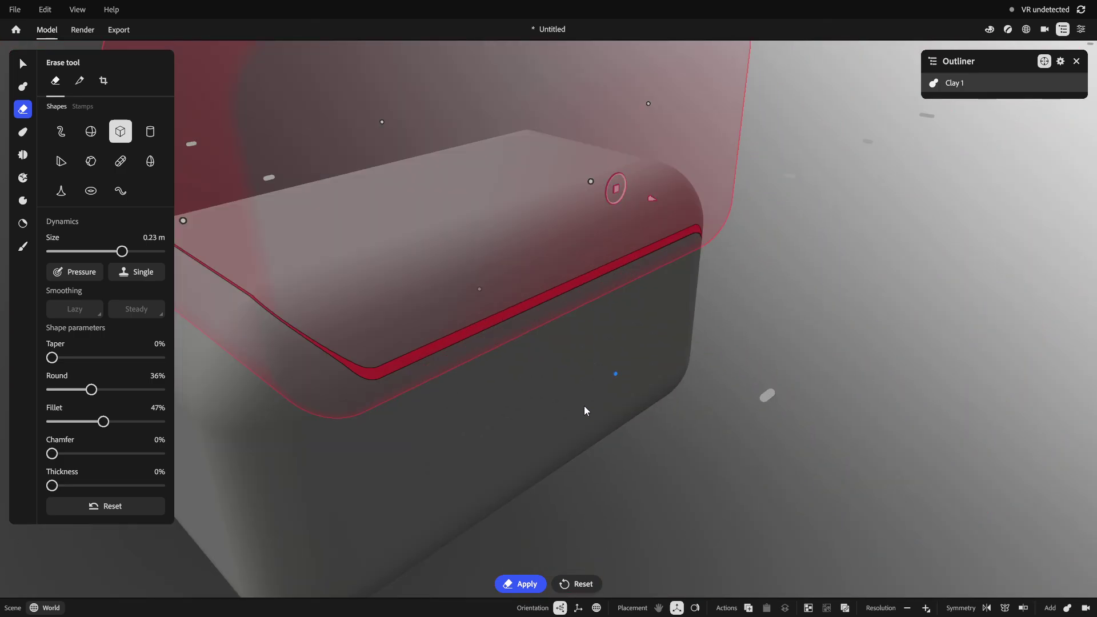
middle_drag(584, 405, 721, 355)
- Select the clay block and increase its resolution twice
click(22, 64)
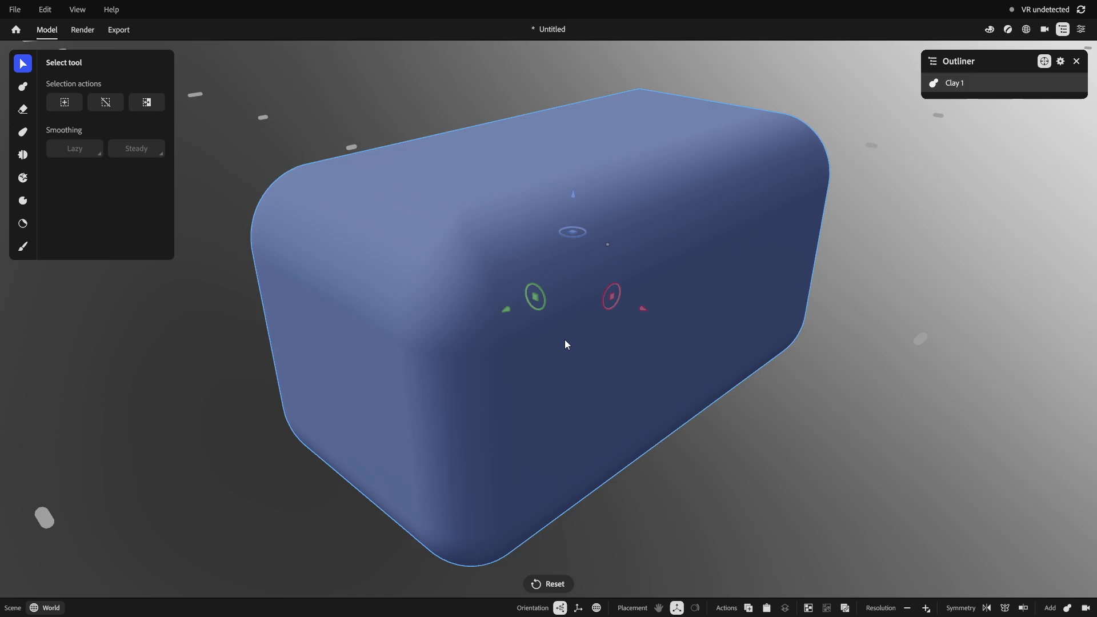
mouse_move(926, 609)
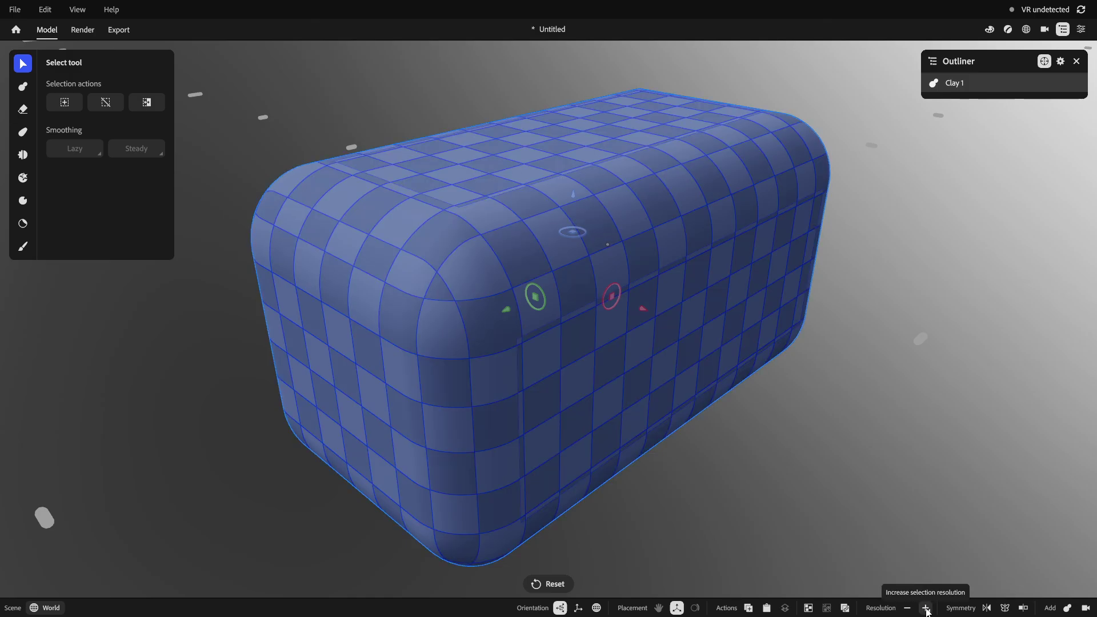
click(925, 609)
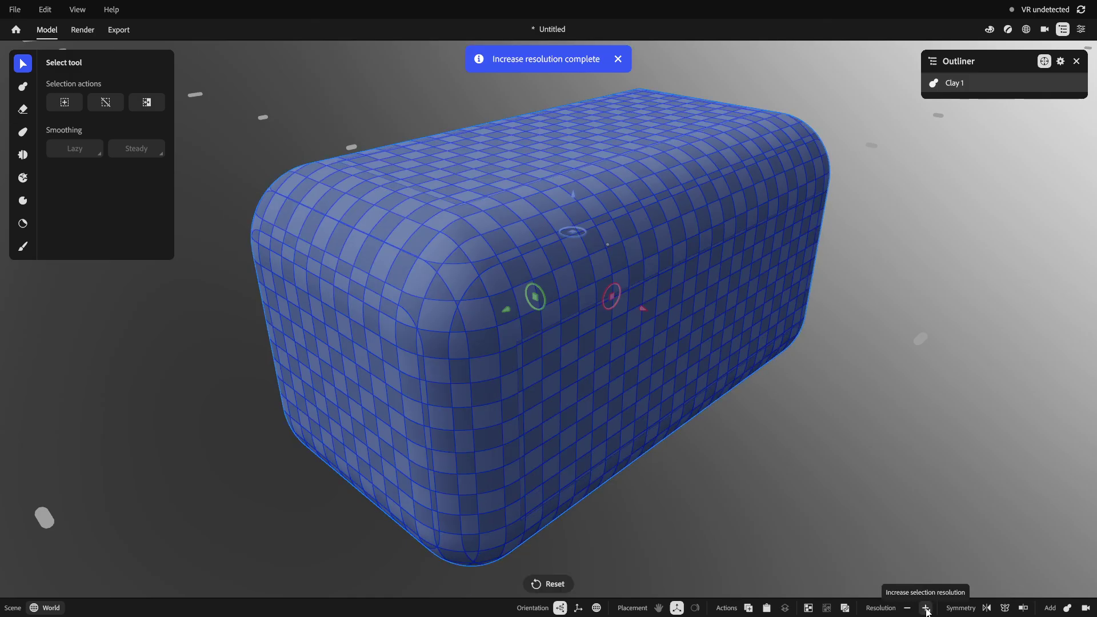
click(925, 609)
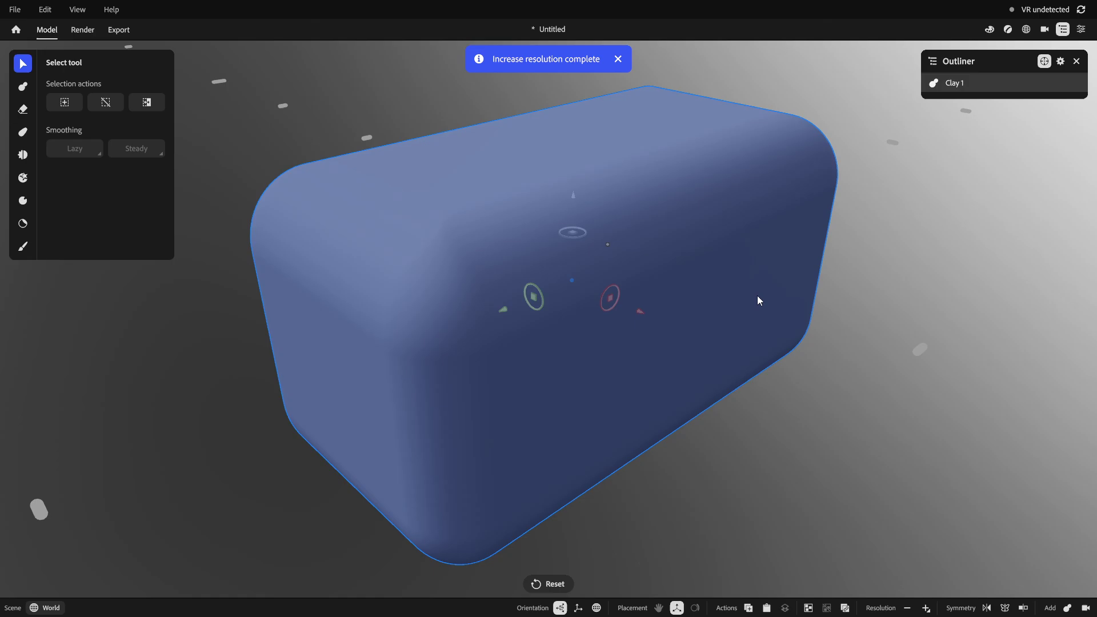
- Erase the 0.23 m box shape from the higher-resolution clay block and undo the cut
alt+drag(757, 296, 554, 371)
alt+middle_drag(623, 374, 523, 378)
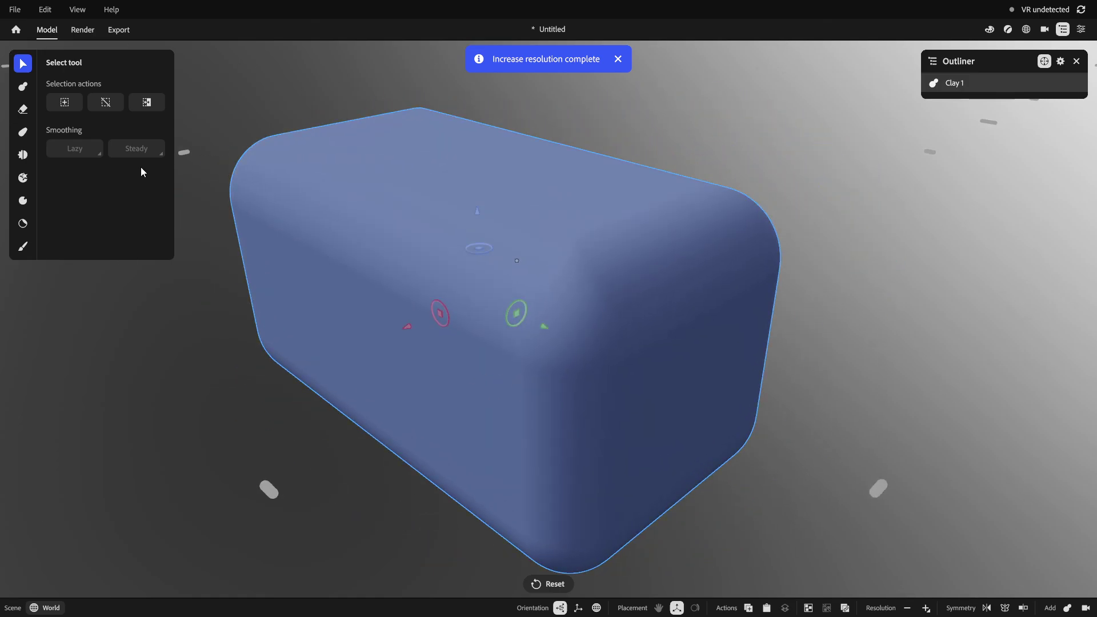
click(23, 108)
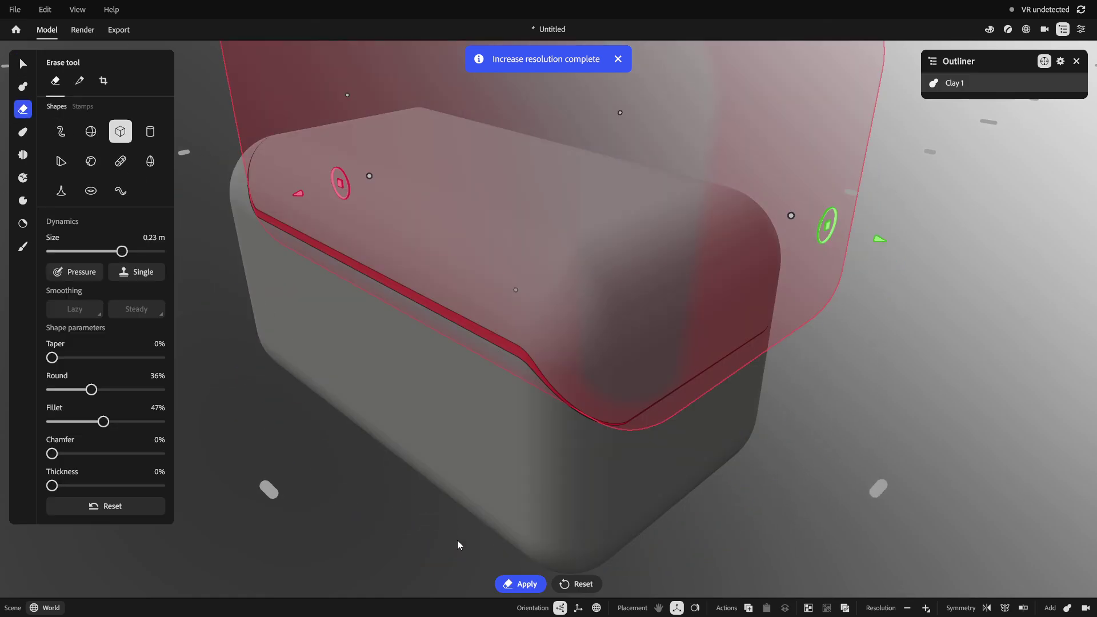
click(526, 582)
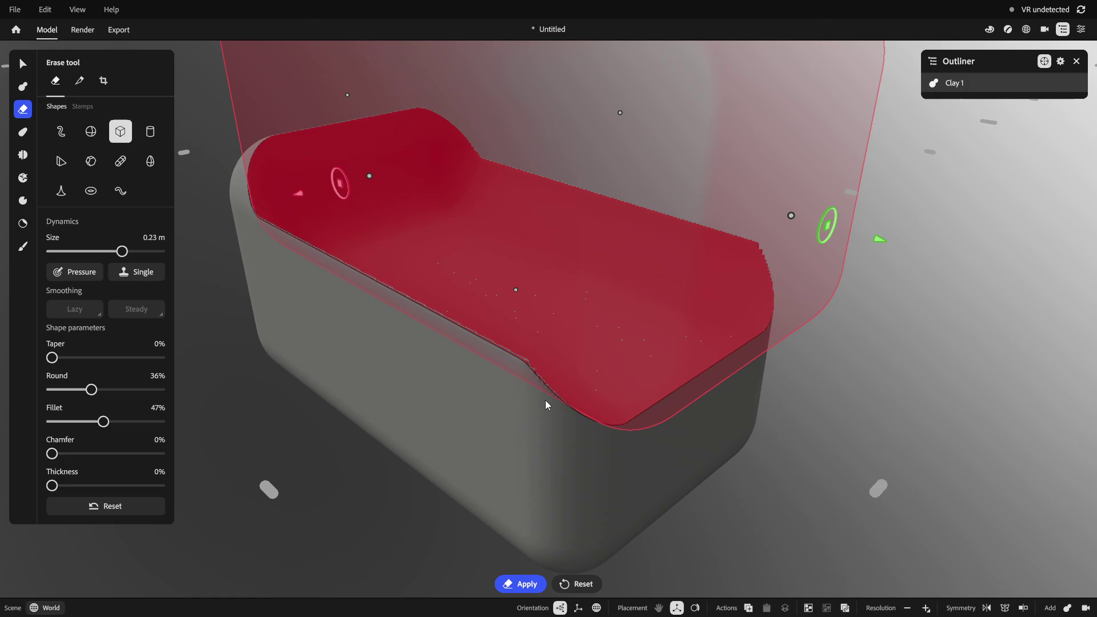
key(ctrl+z)
- Shrink the erase box to 0.16 m, stretch it lengthwise to 0.19 m and cut it out of the clay block
drag(121, 251, 115, 251)
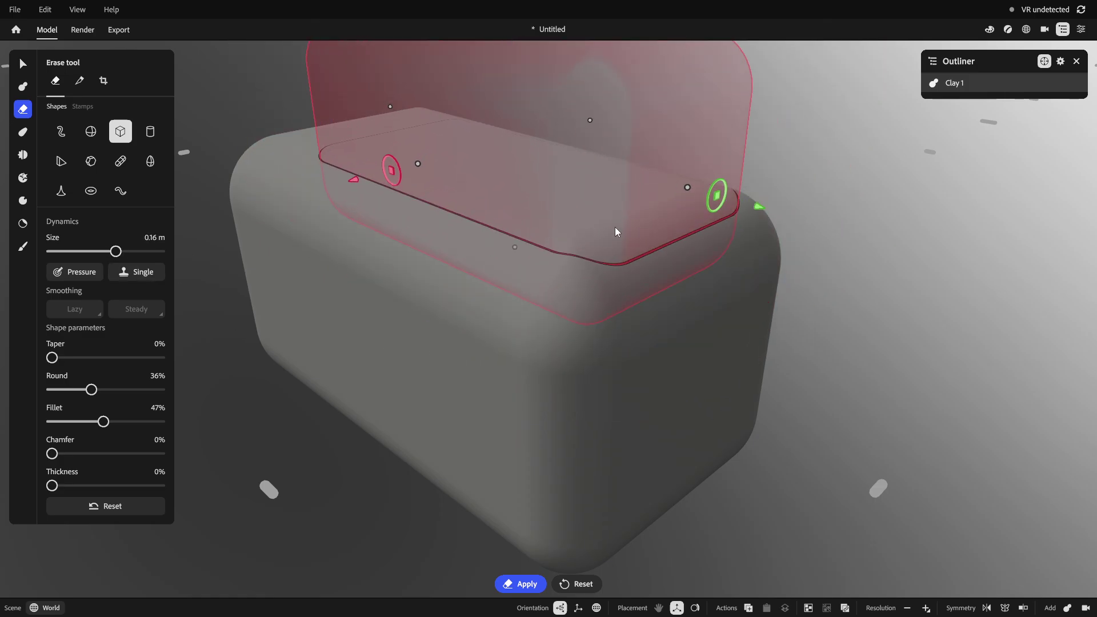
ctrl+scroll(741, 206, up, 2)
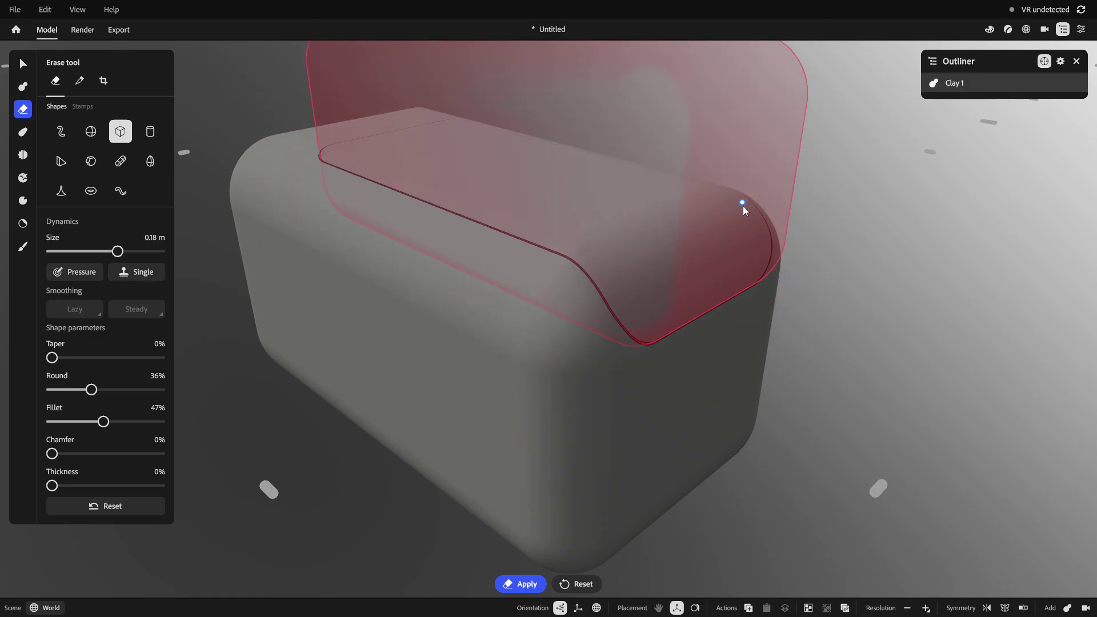
click(526, 583)
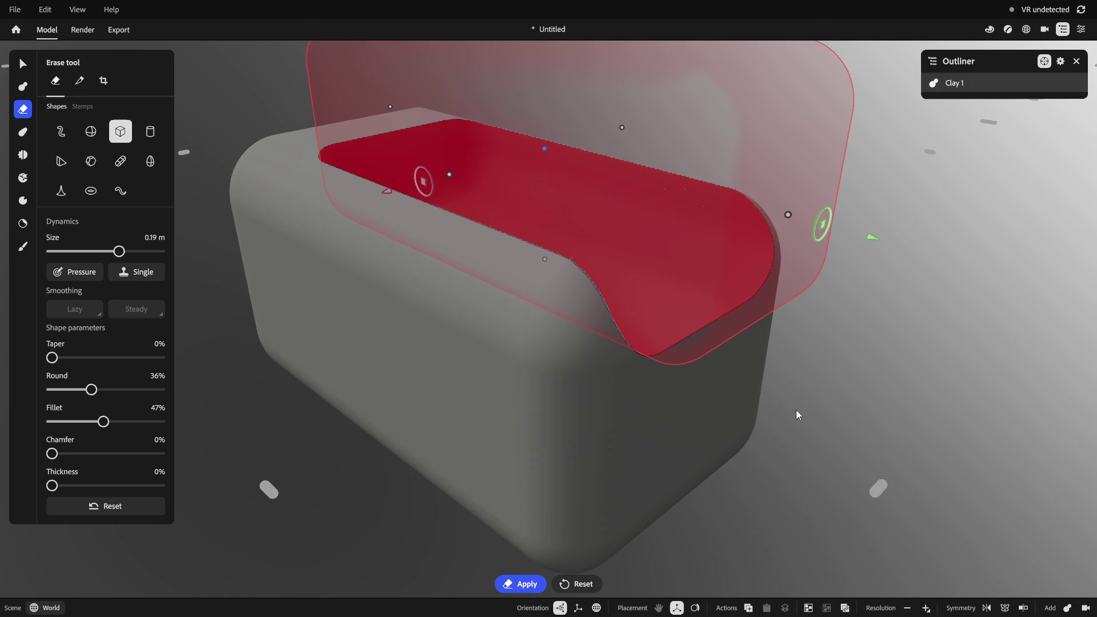
- Examine the edges of the new cut in the clay block up close from several angles
alt+drag(798, 415, 586, 425)
scroll(577, 378, up, 3)
alt+drag(662, 382, 514, 359)
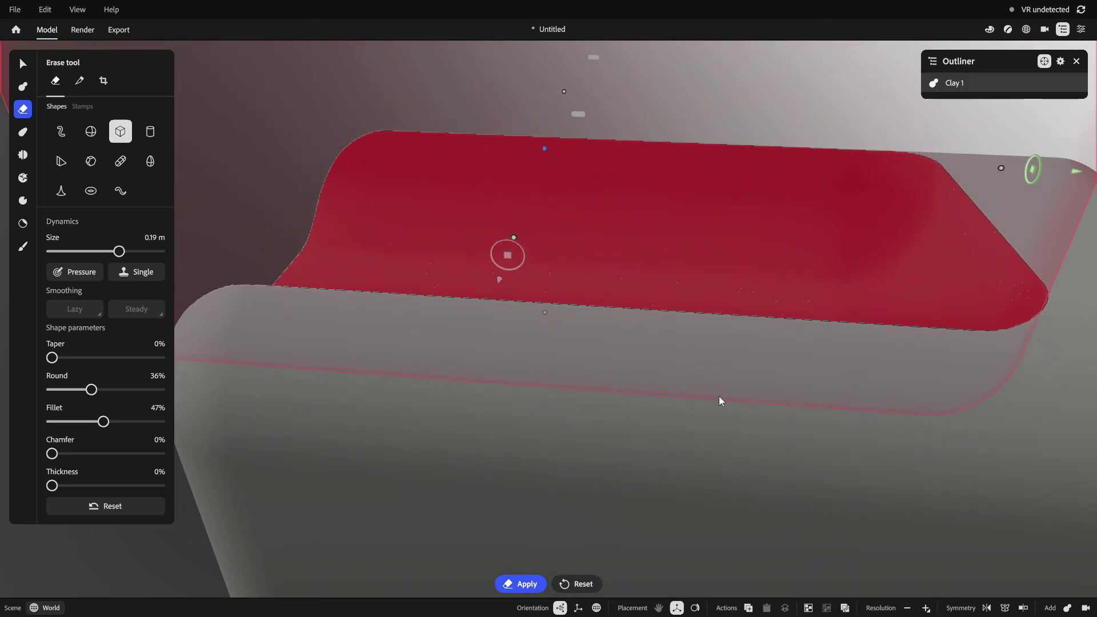
mouse_move(719, 400)
middle_down()
mouse_move(477, 369)
mouse_move(710, 382)
mouse_move(522, 361)
middle_up()
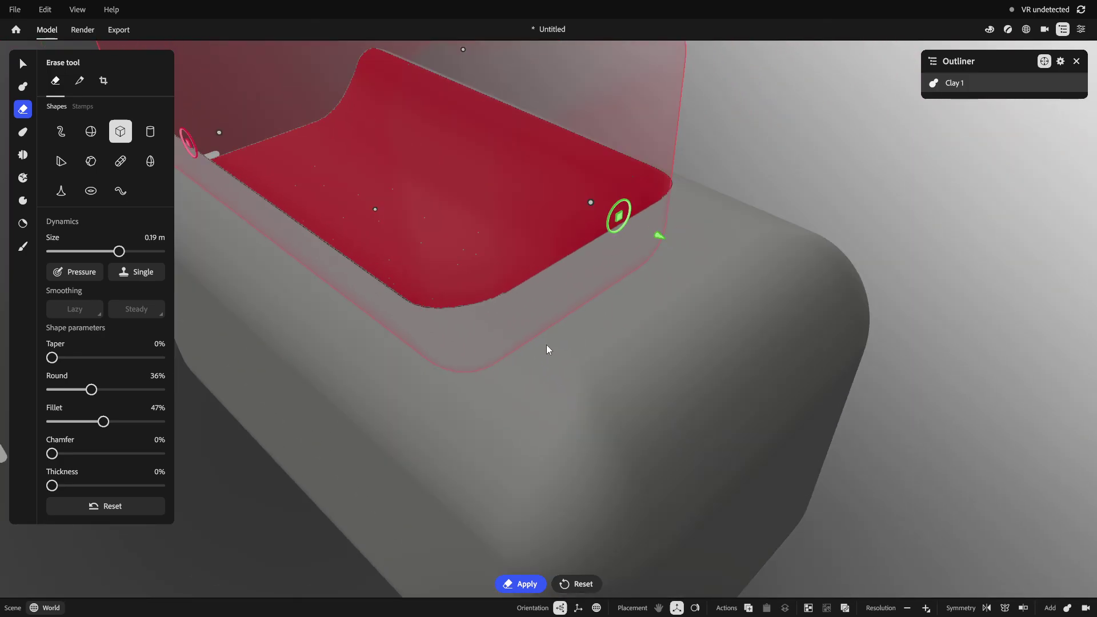
middle_drag(618, 337, 625, 308)
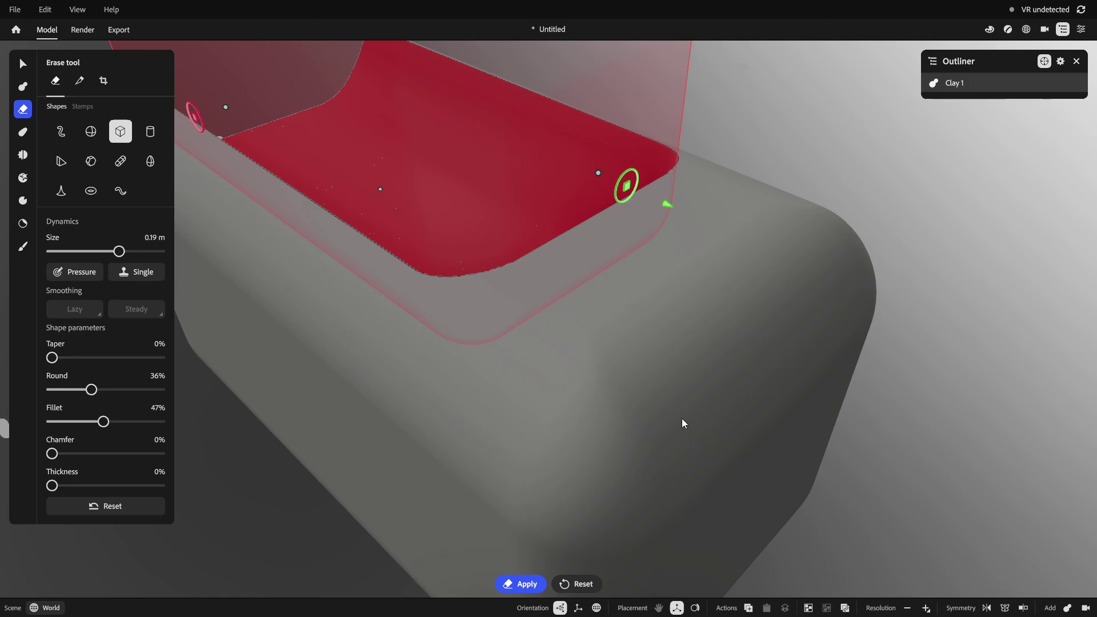
scroll(659, 348, down, 2)
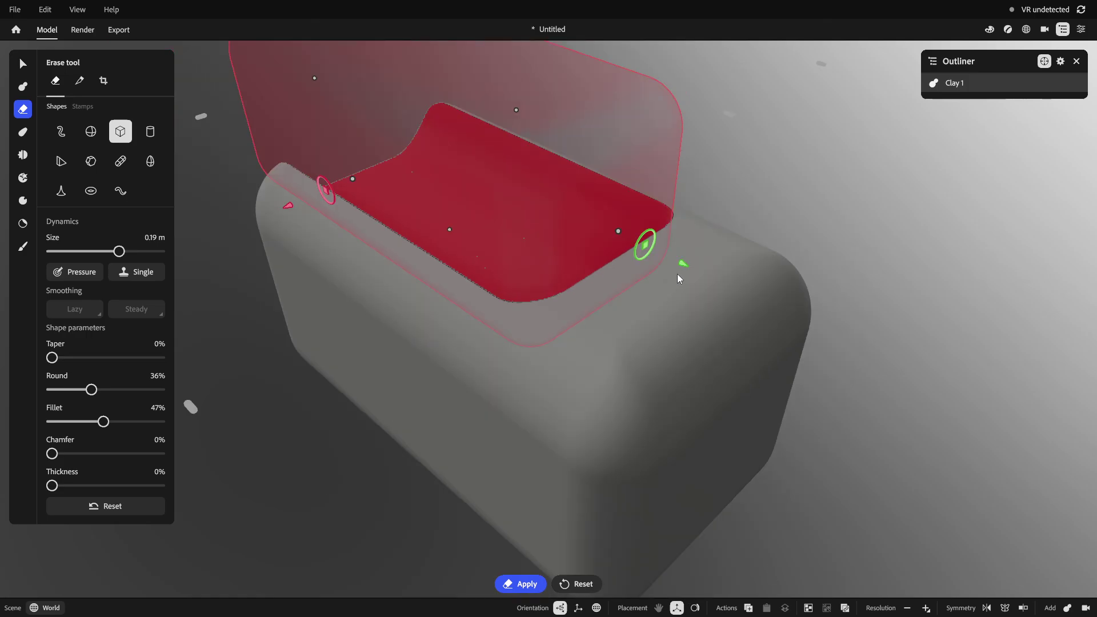
- Move the box cutter lengthwise out of the recess until it overlaps only the upper edge at the block's solid end
mouse_move(683, 264)
mouse_down()
mouse_move(1023, 365)
mouse_move(1095, 485)
mouse_move(1051, 465)
mouse_up()
scroll(799, 419, down, 3)
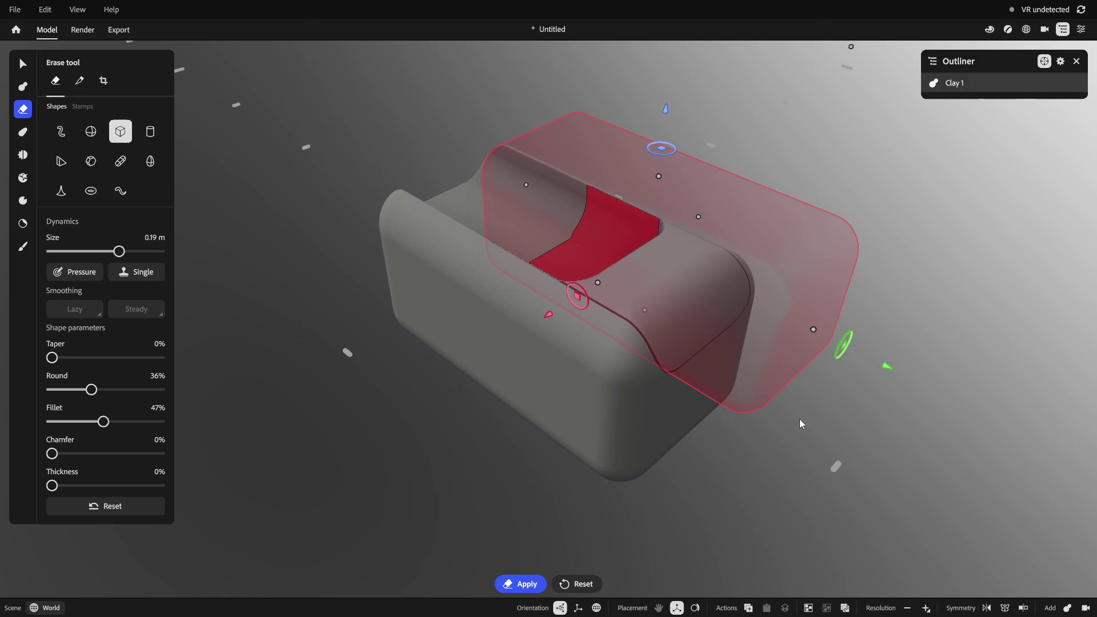
alt+drag(593, 388, 716, 423)
scroll(715, 423, down, 1)
alt+middle_drag(651, 419, 542, 413)
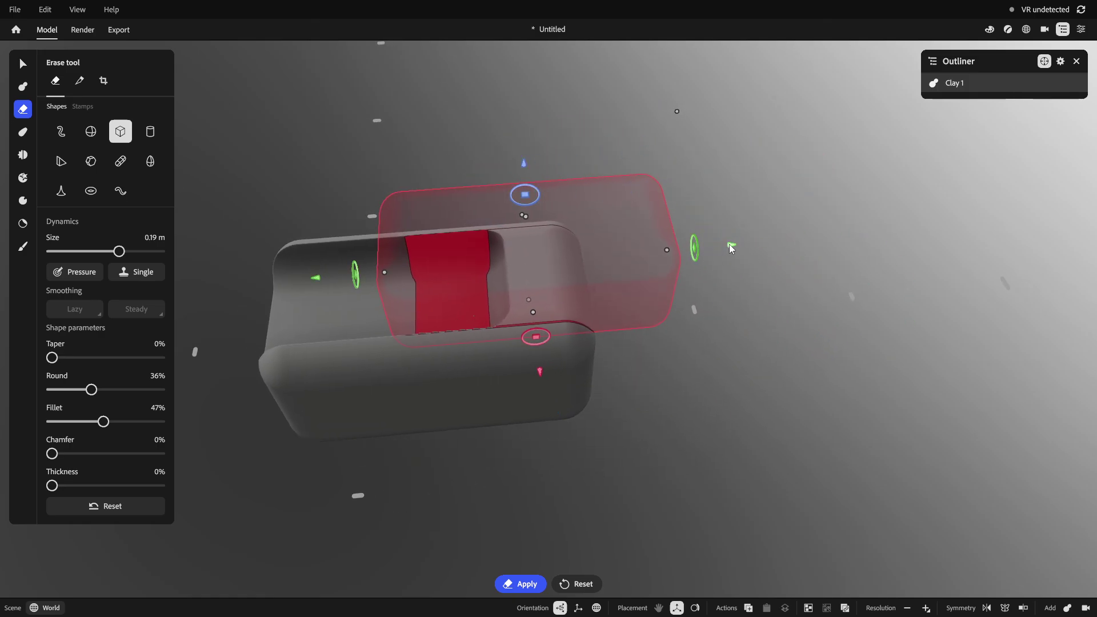
middle_drag(707, 256, 864, 238)
middle_drag(631, 346, 607, 307)
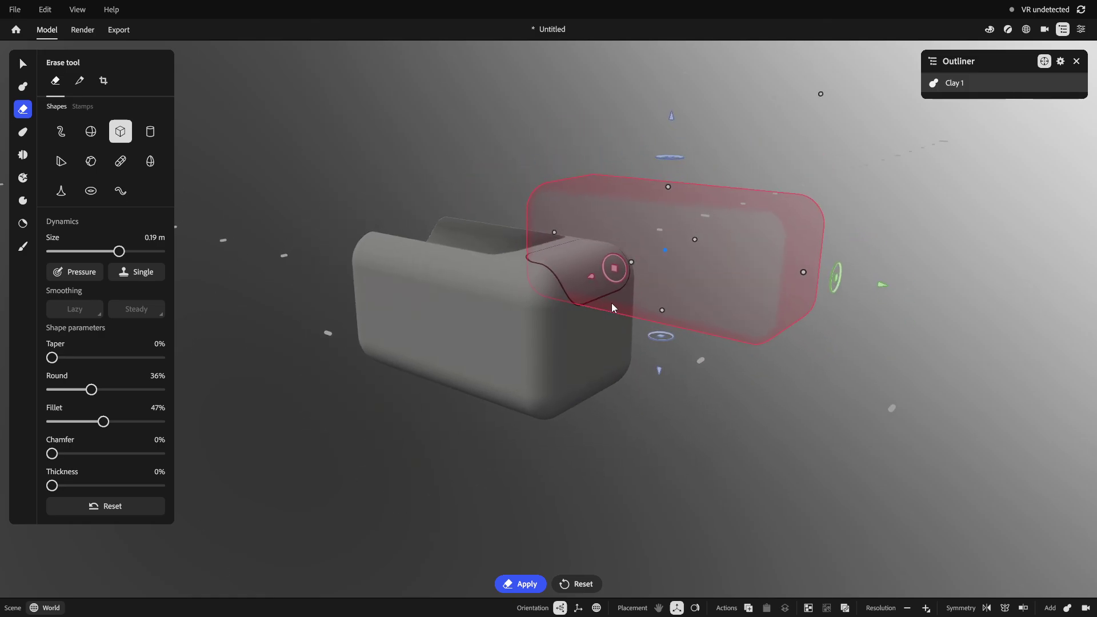
- Split the overlapped upper end section off the clay block with the 0.19 m rounded box instead of erasing it
click(79, 81)
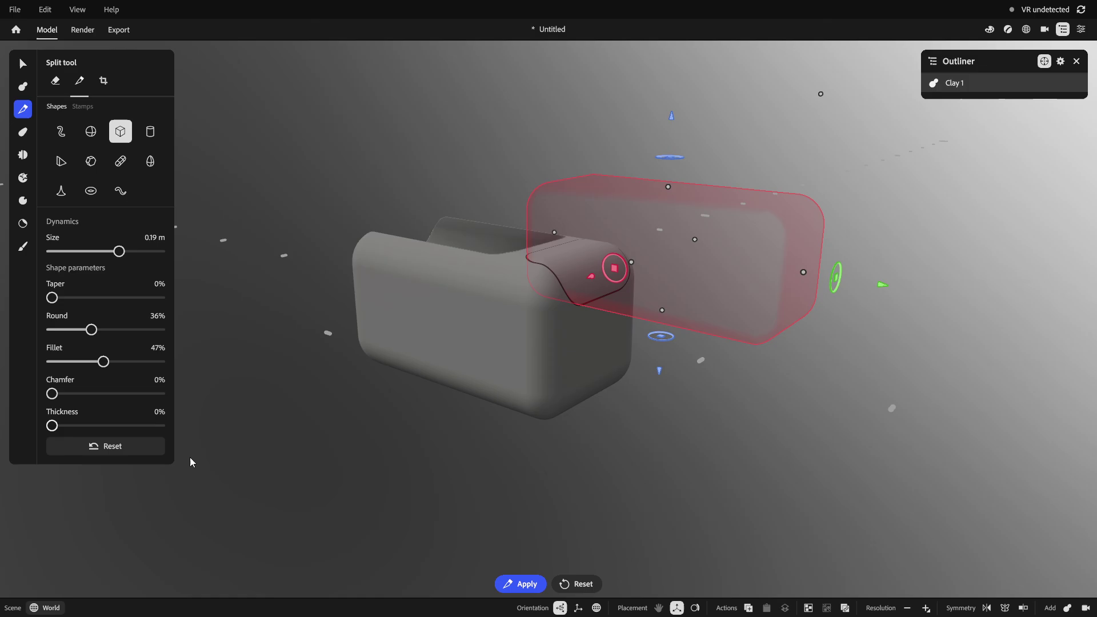
click(519, 583)
scroll(598, 275, up, 3)
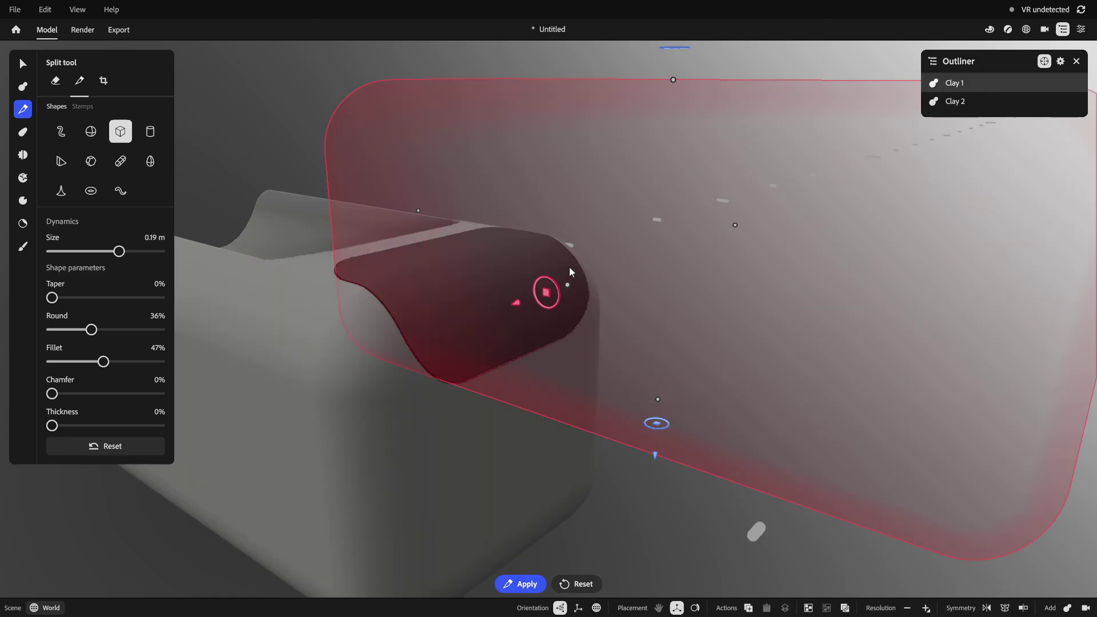
- Select the split-off corner piece and the main block in turn and examine the seam between them
click(23, 64)
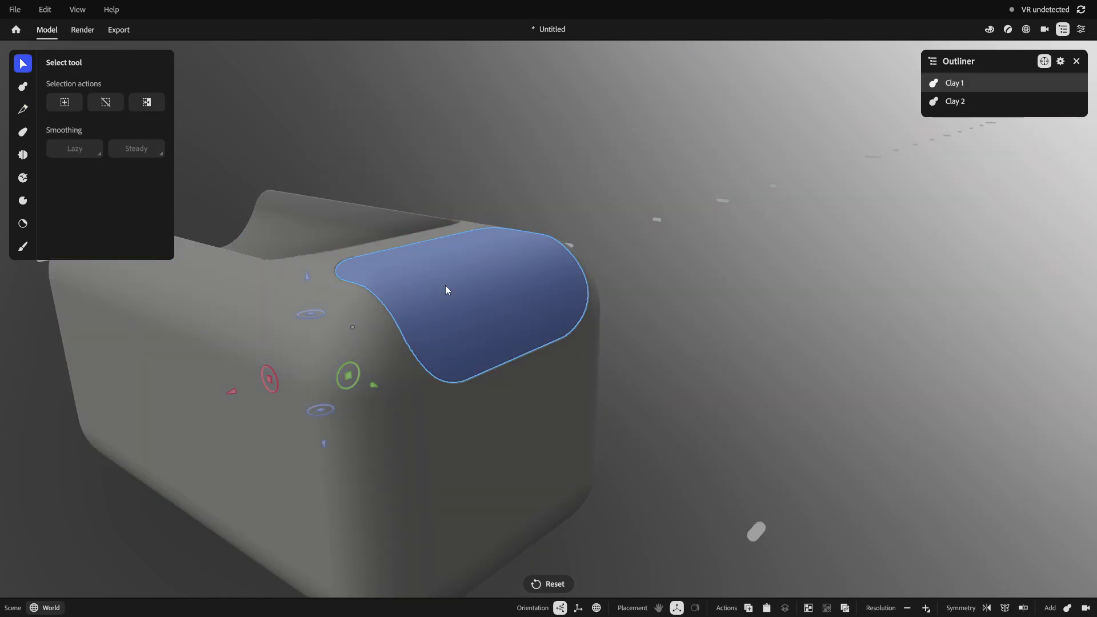
click(445, 286)
middle_drag(564, 410, 537, 303)
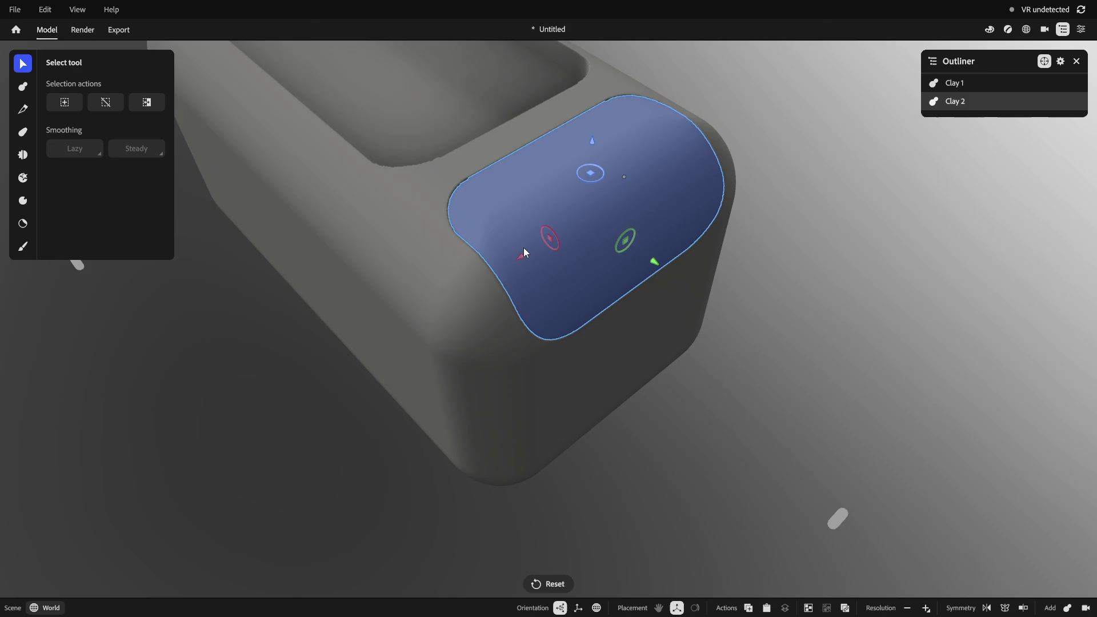
click(381, 285)
middle_drag(409, 303, 585, 269)
scroll(611, 291, down, 5)
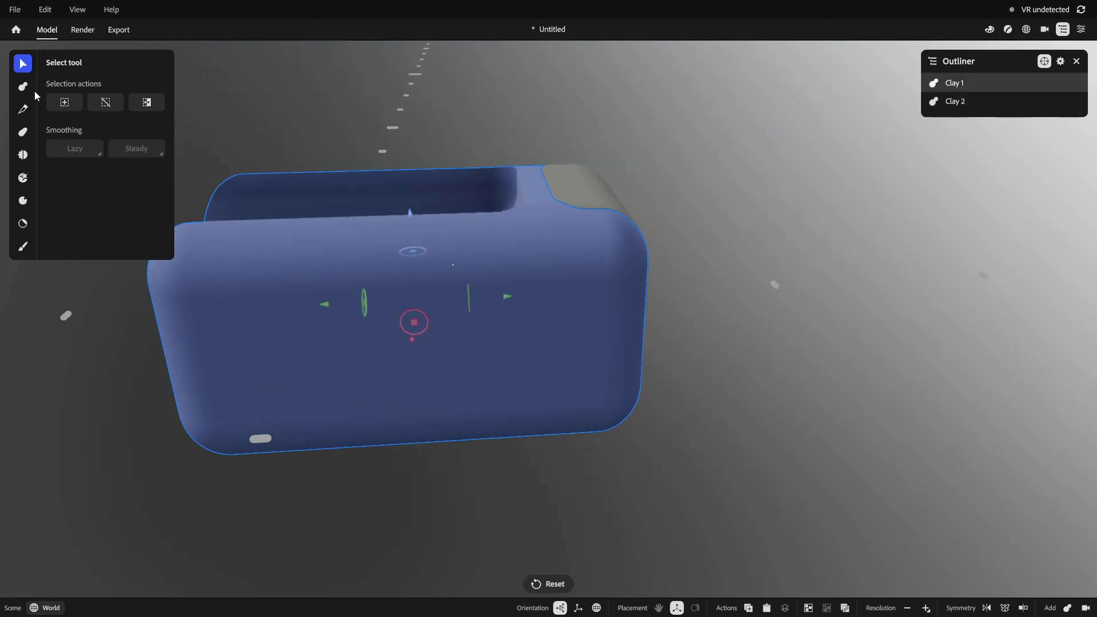
- Enlarge the clay box to 0.24 m over the block's full end height, with 12% round and 14% fillet
click(23, 86)
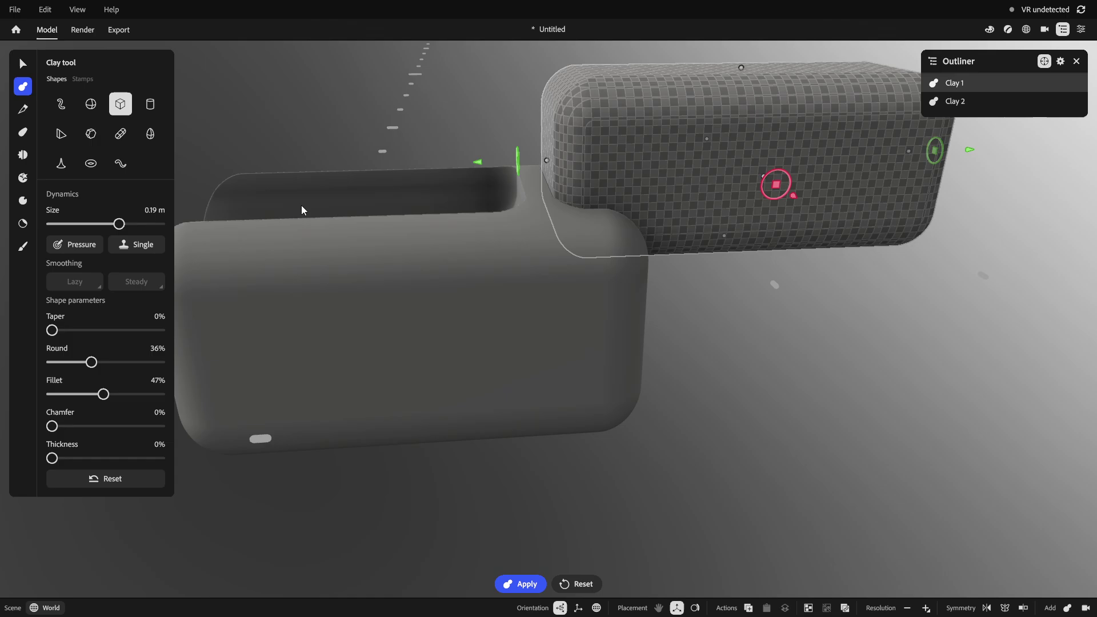
drag(725, 235, 748, 474)
drag(104, 395, 66, 363)
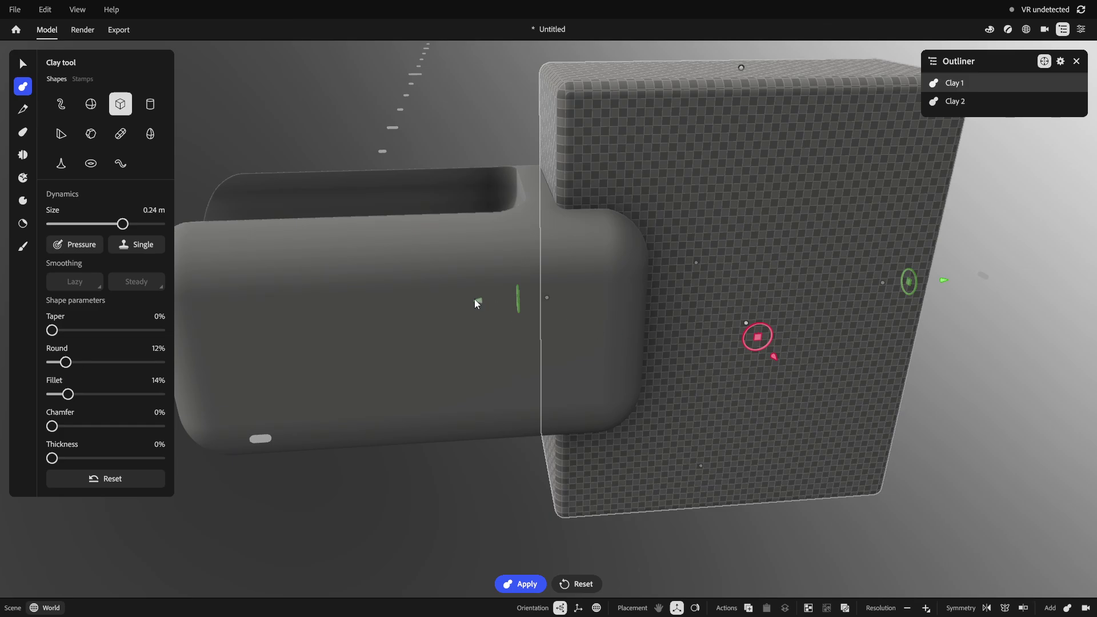
middle_drag(844, 293, 642, 355)
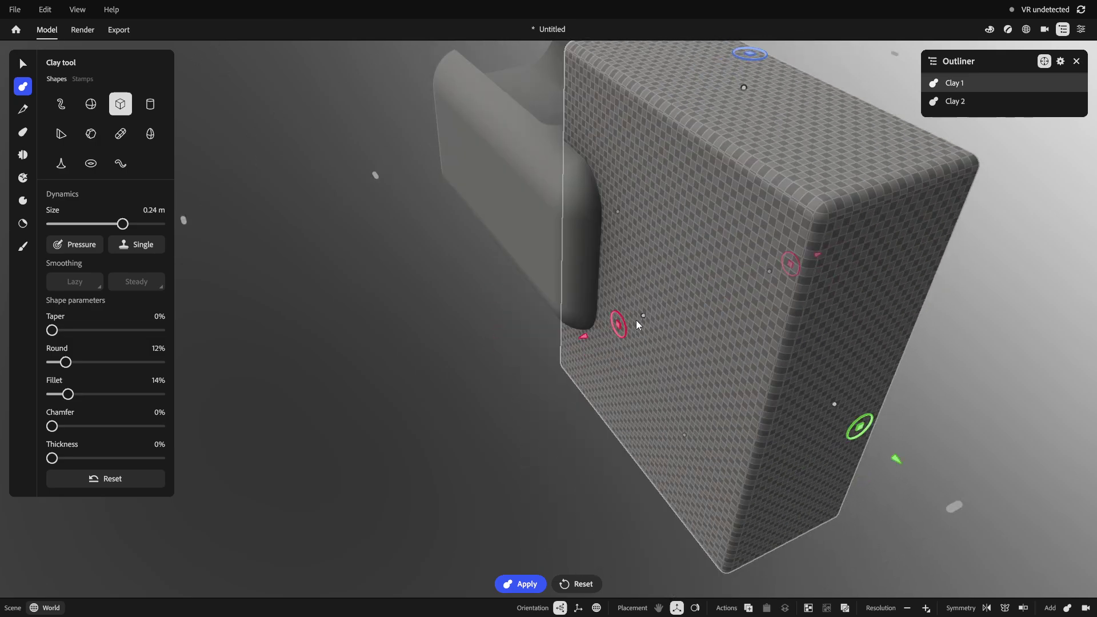
middle_drag(645, 314, 722, 260)
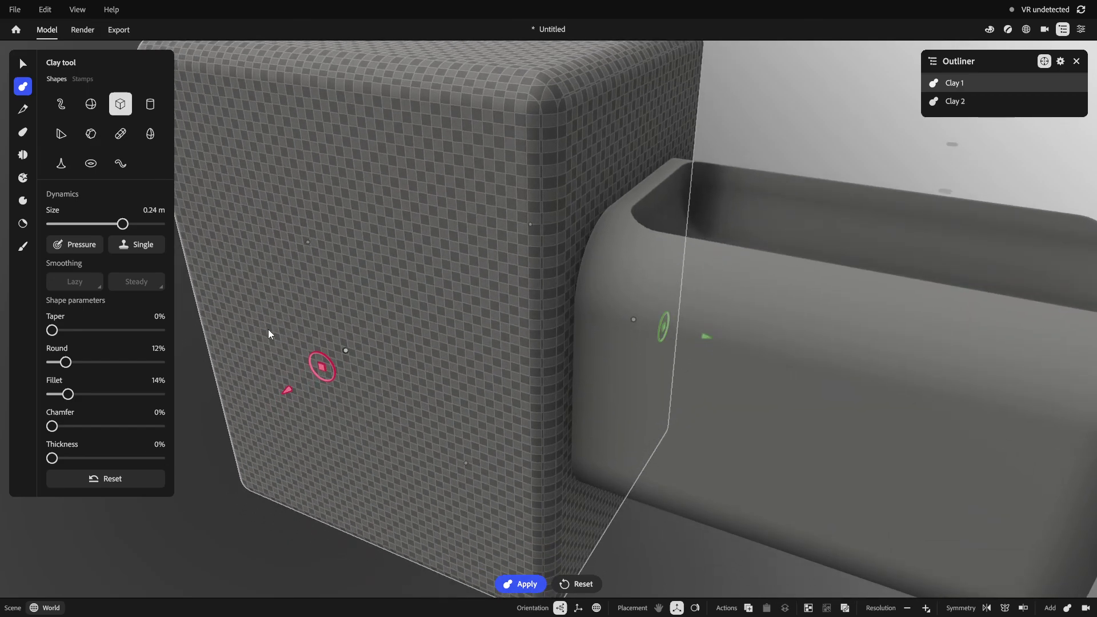
- Split the block's end off as a separate piece with the 0.24 m box and inspect the new seam
click(21, 114)
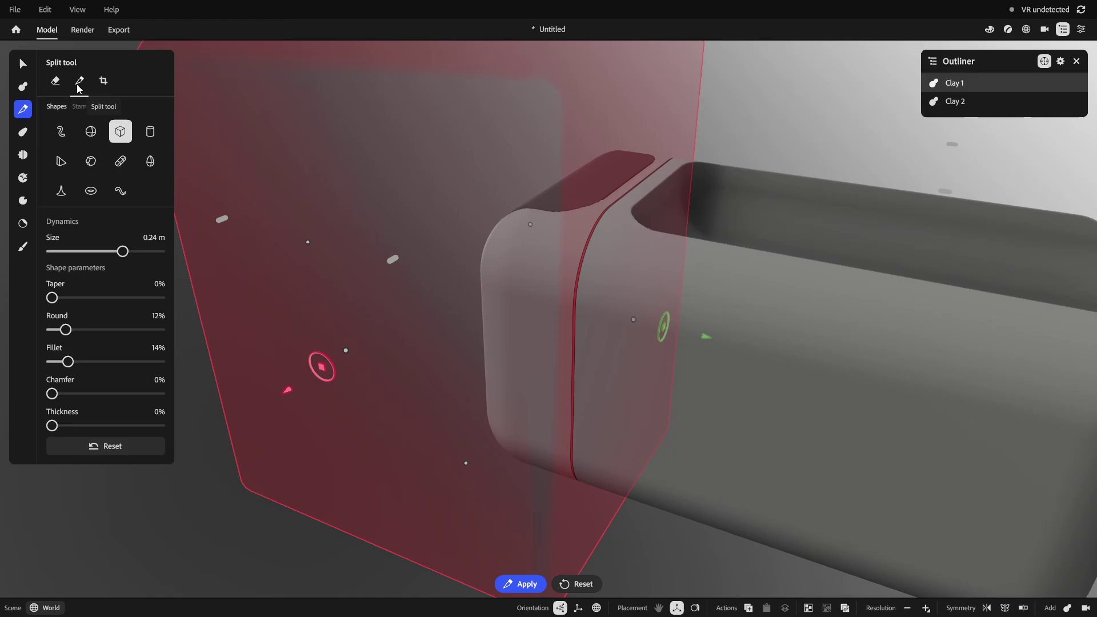
click(511, 583)
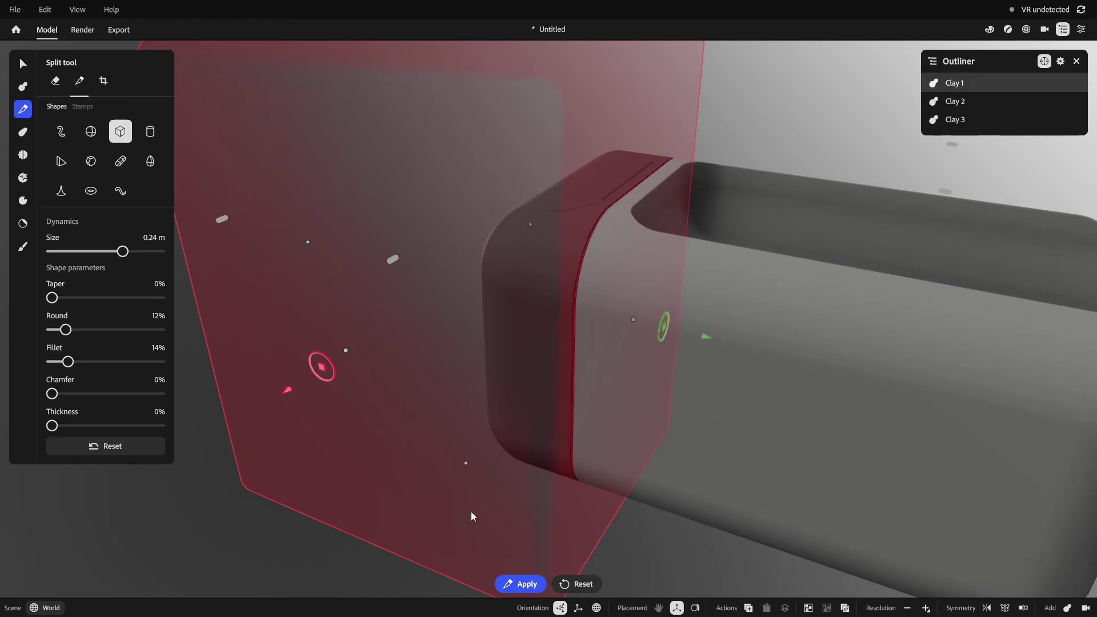
click(28, 61)
click(303, 290)
alt+drag(304, 289, 716, 426)
middle_drag(718, 431, 678, 314)
- Fill the main block that holds the recess with orange
click(678, 314)
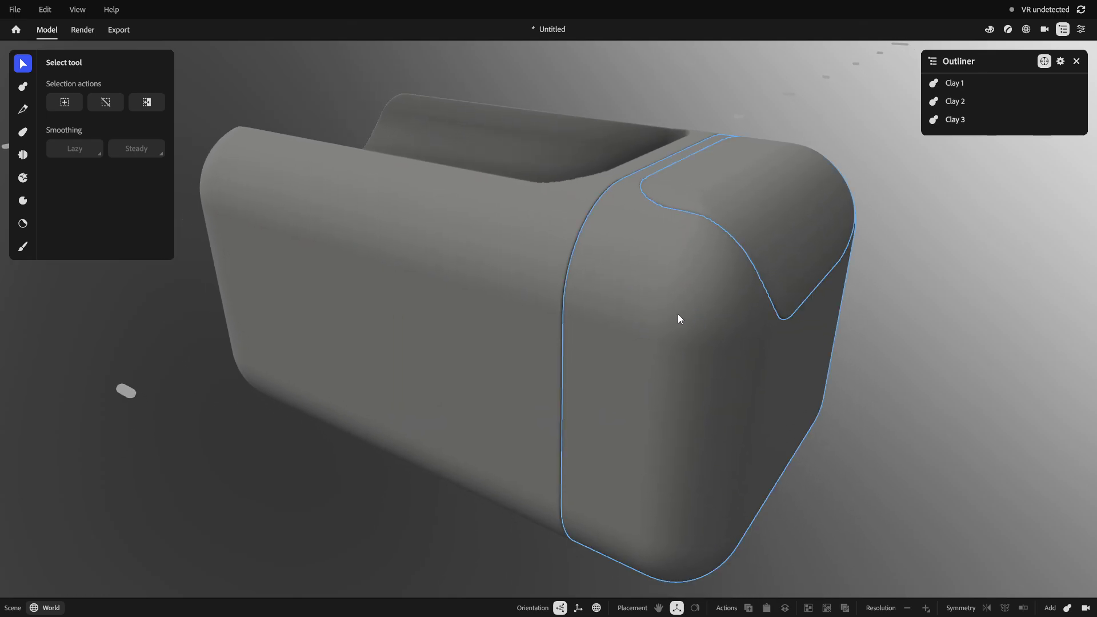
click(988, 30)
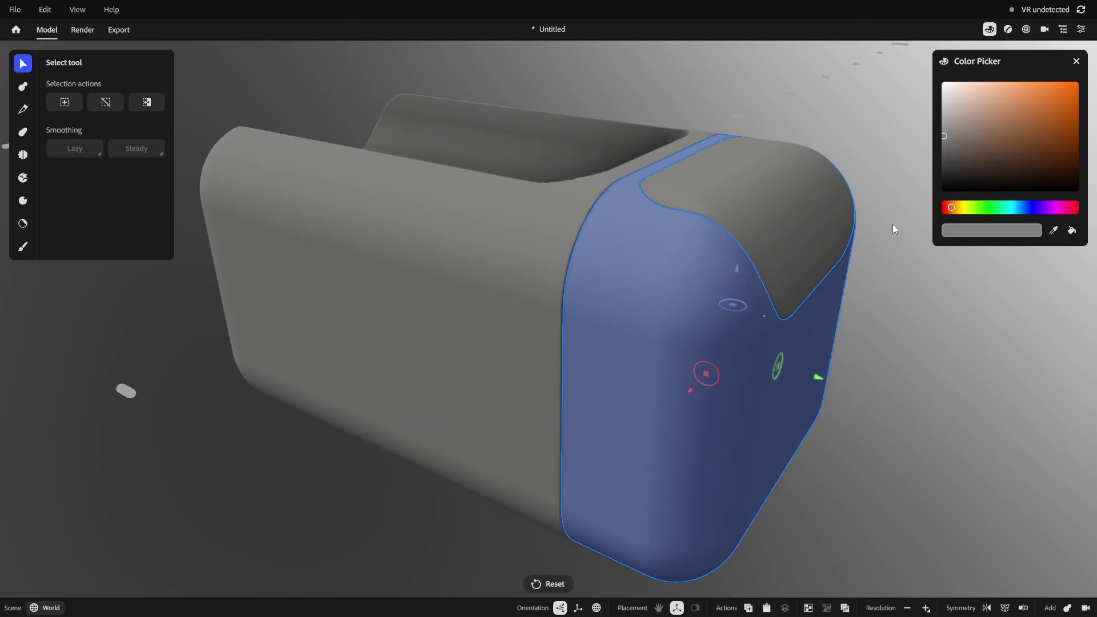
click(1049, 103)
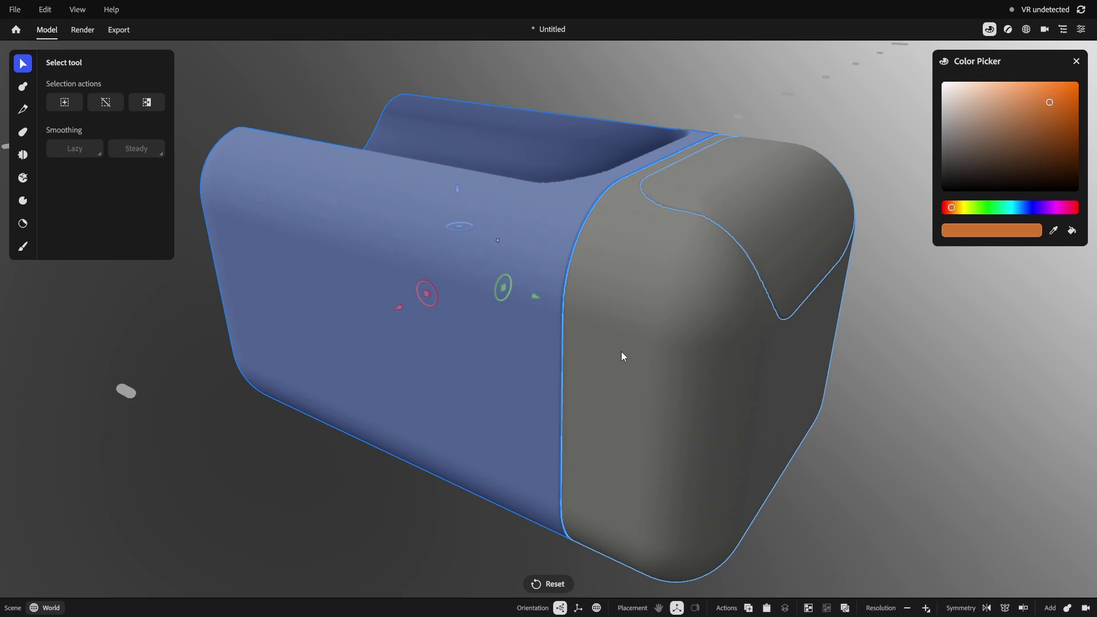
- Fill the end piece with a near-white grey and the corner inset with a light grey
click(811, 366)
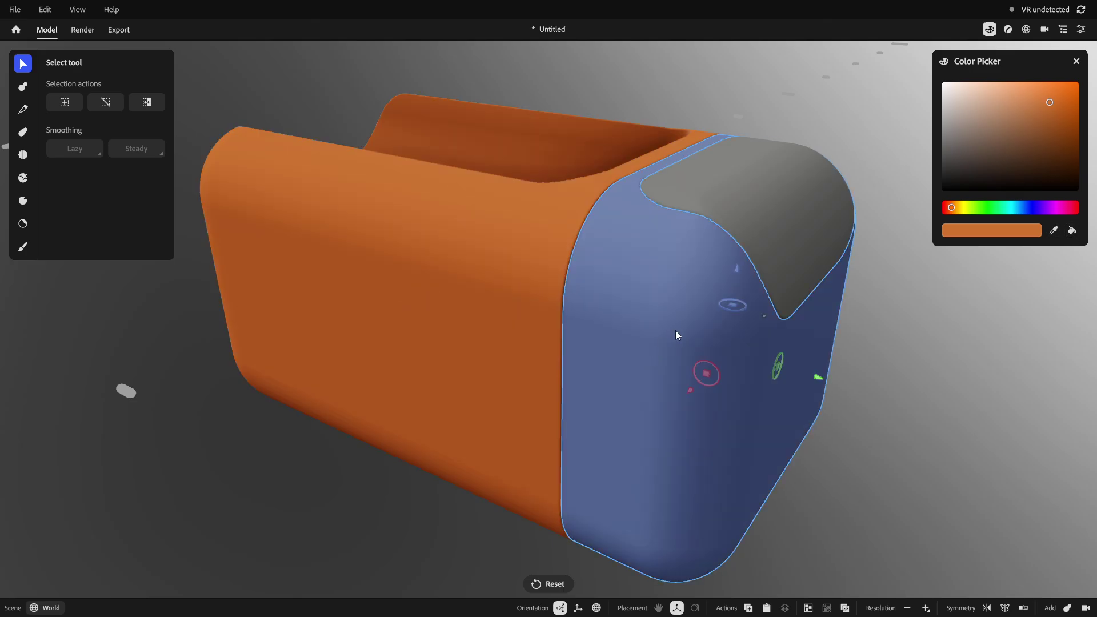
click(945, 130)
click(1072, 231)
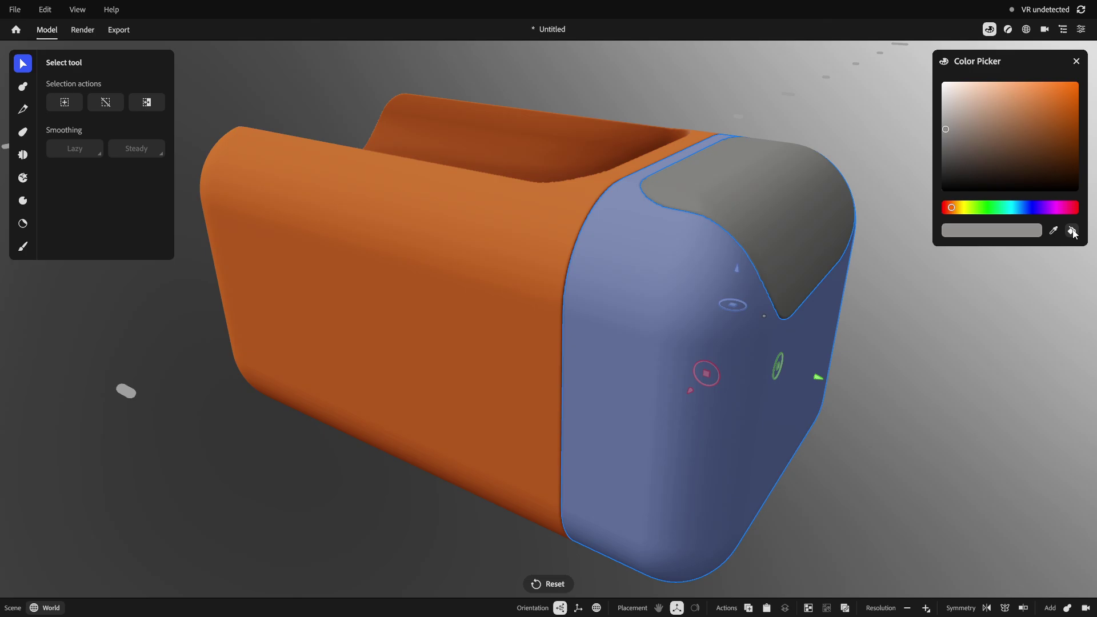
click(945, 95)
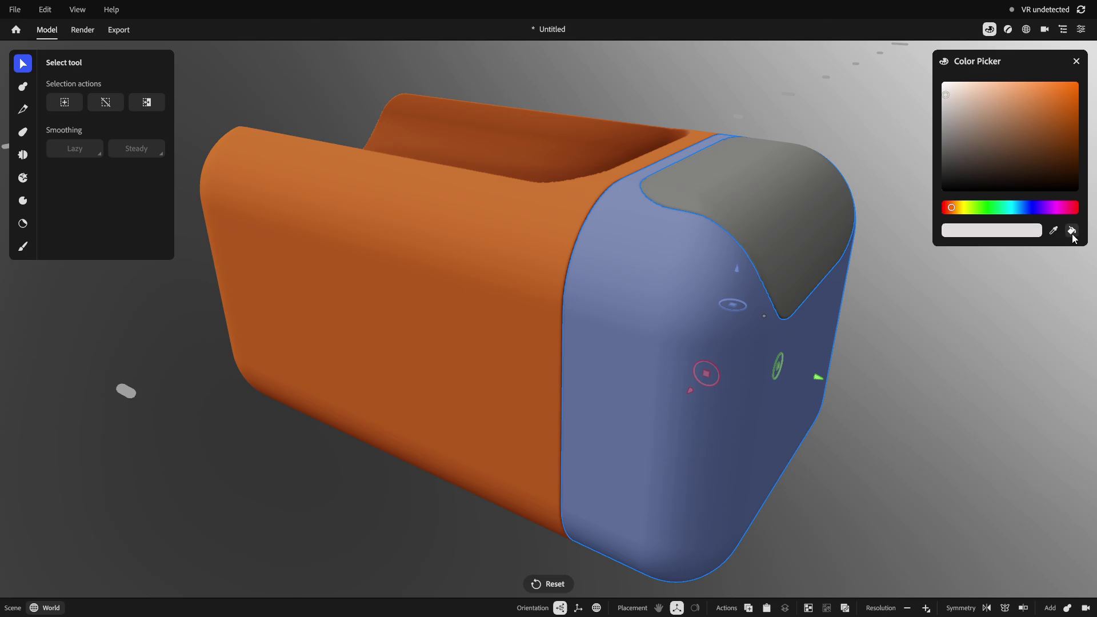
click(1071, 230)
click(746, 216)
click(944, 112)
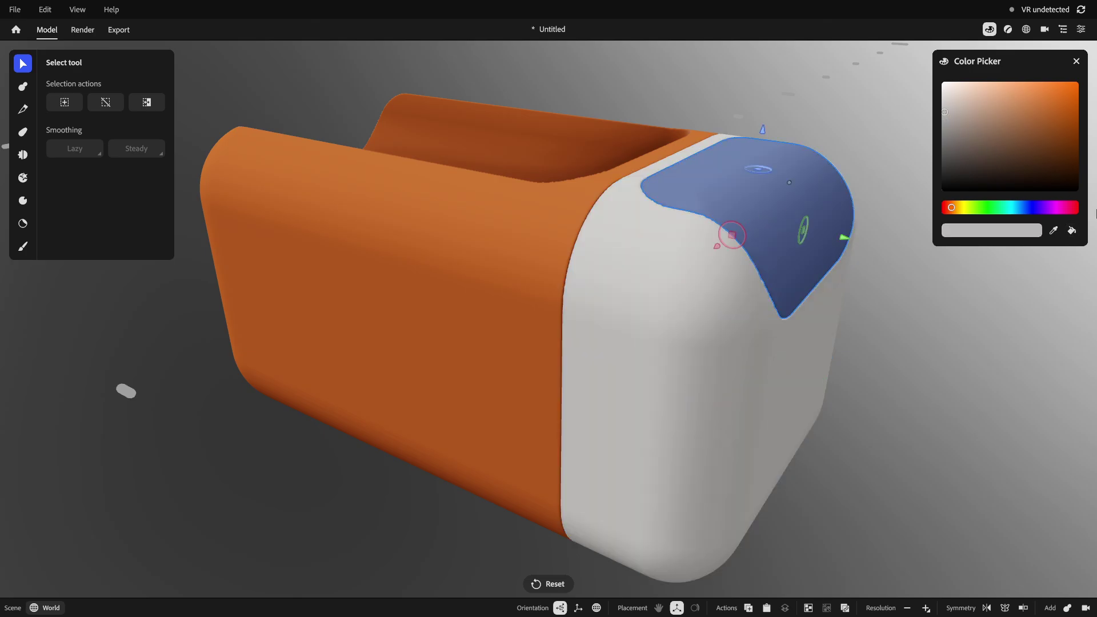
click(1071, 230)
- Recolour the end piece medium grey and the corner inset very dark grey
click(768, 351)
click(944, 129)
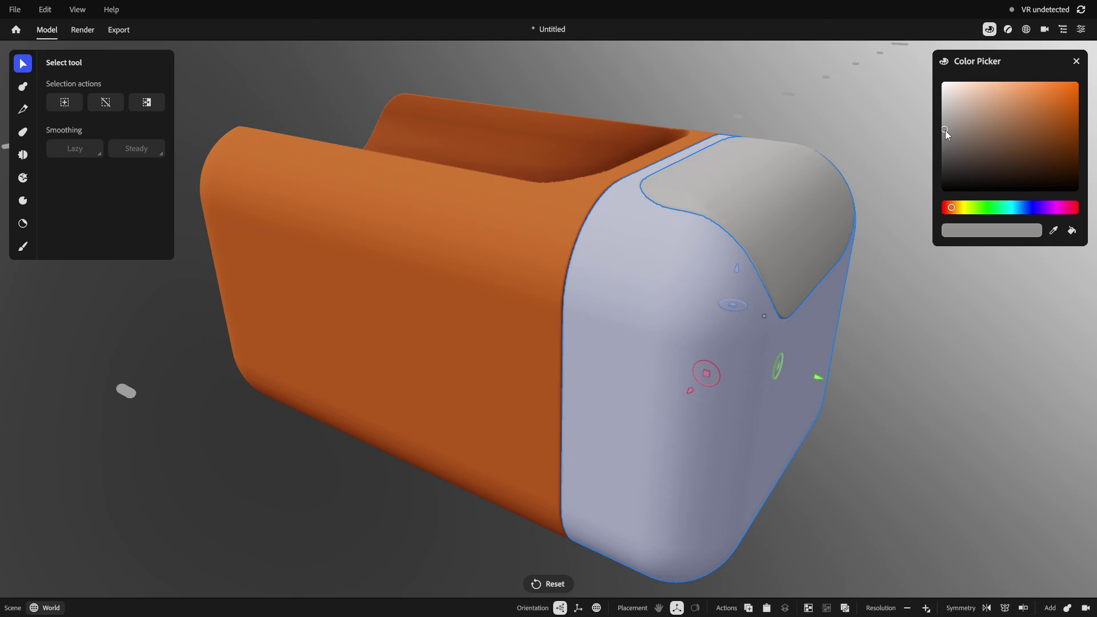
click(1072, 231)
click(822, 212)
click(944, 169)
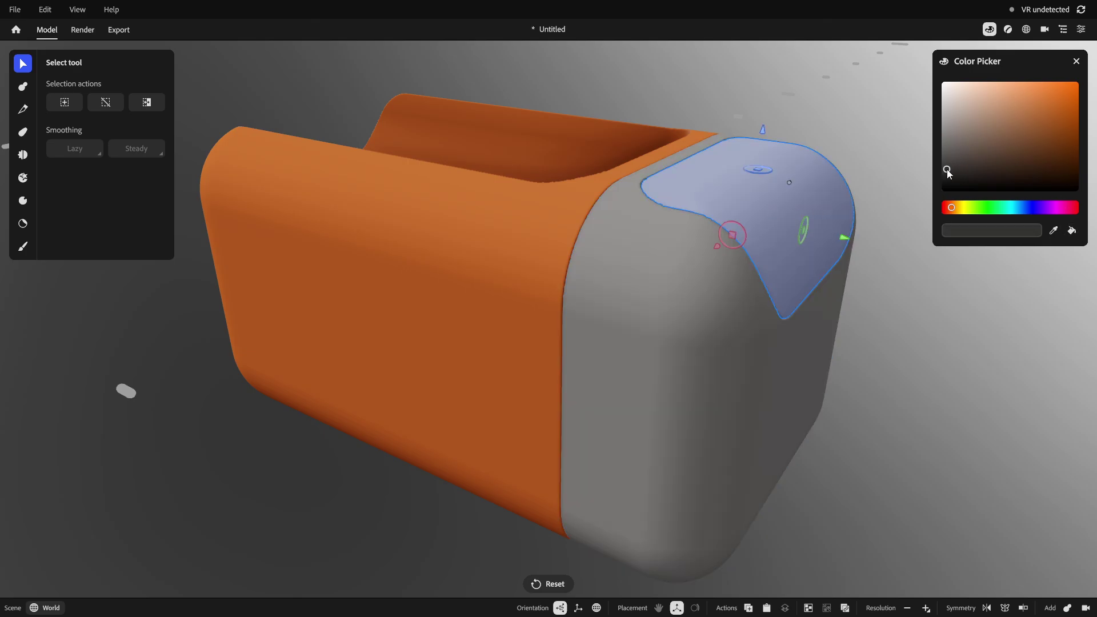
click(1072, 231)
- Examine the coloured block from several angles, including the orange recess and the dark corner inset
drag(878, 350, 642, 305)
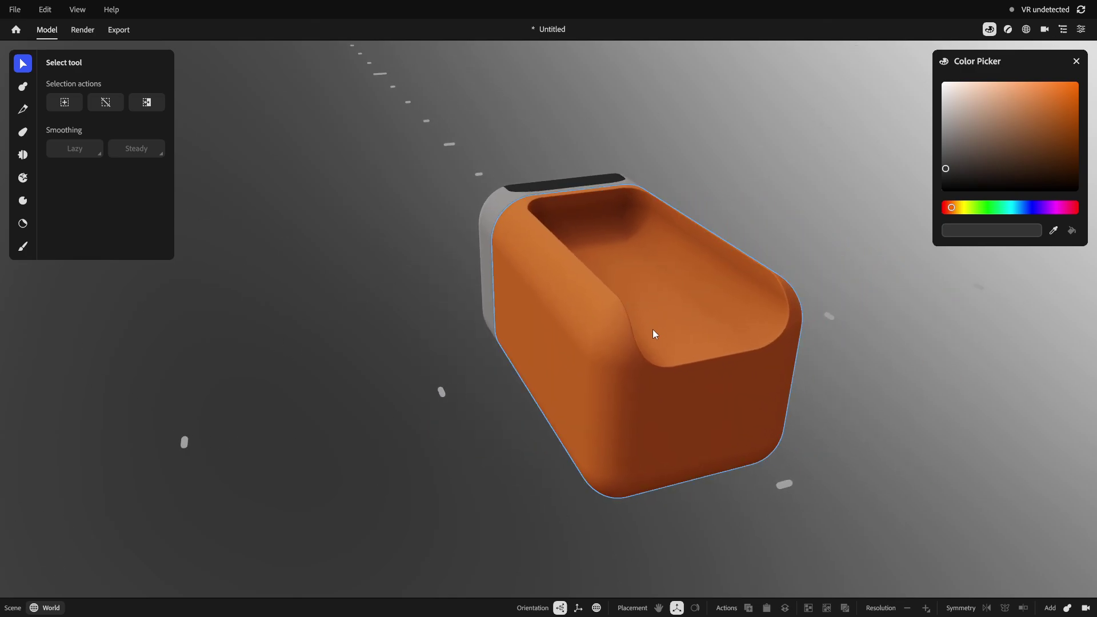
drag(769, 324, 605, 320)
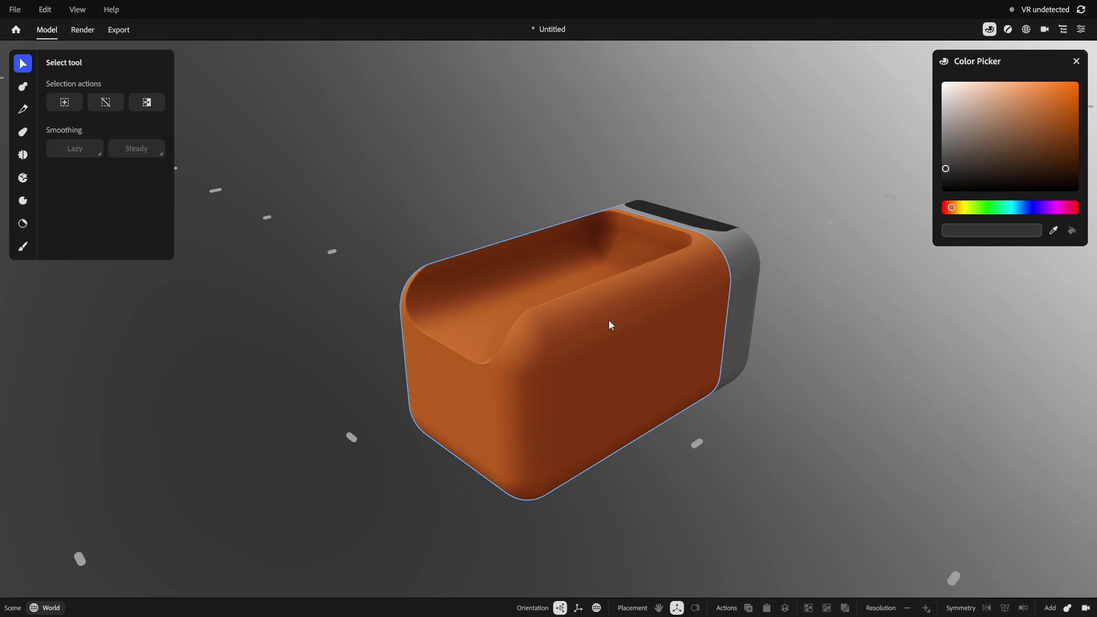
alt+drag(584, 321, 597, 333)
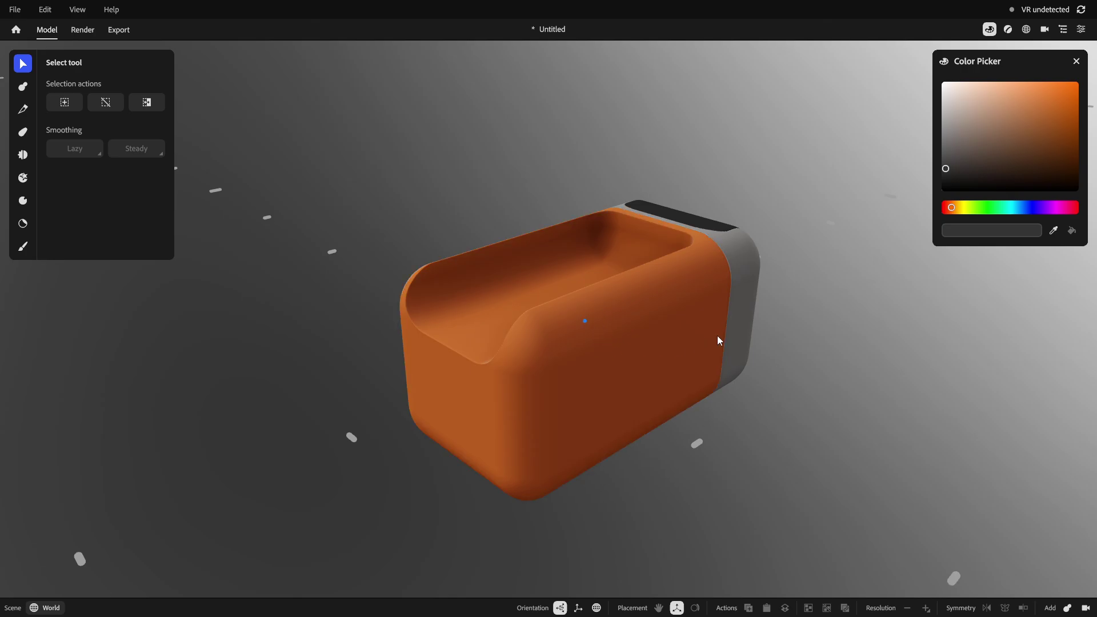
alt+drag(716, 335, 786, 326)
alt+middle_drag(785, 326, 673, 335)
scroll(675, 333, up, 4)
alt+drag(675, 333, 755, 320)
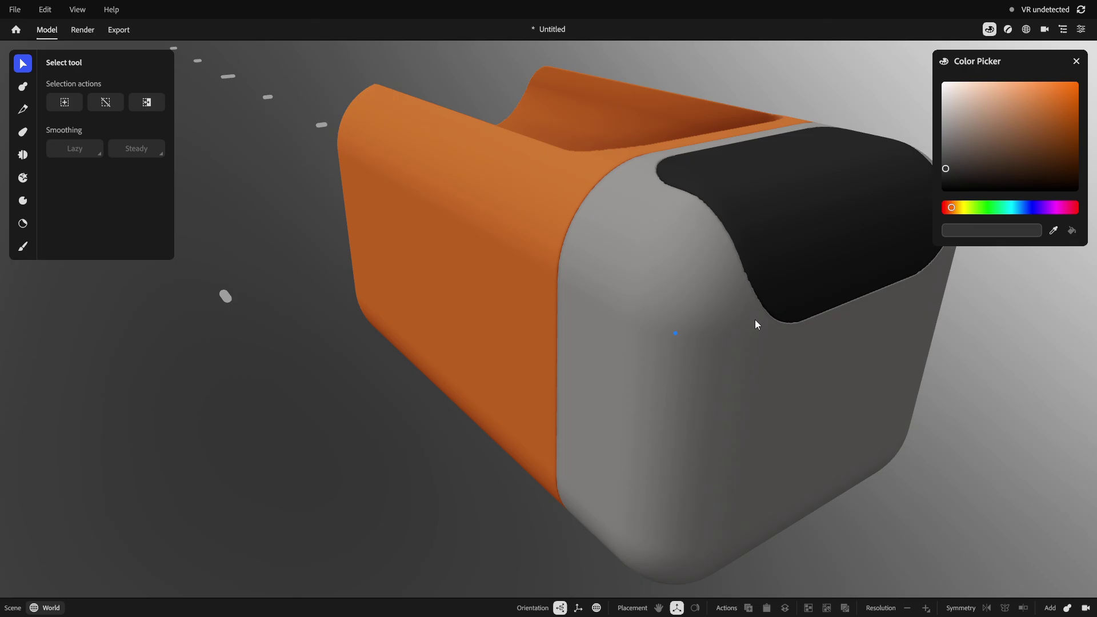
alt+middle_drag(755, 320, 544, 305)
click(629, 239)
click(857, 373)
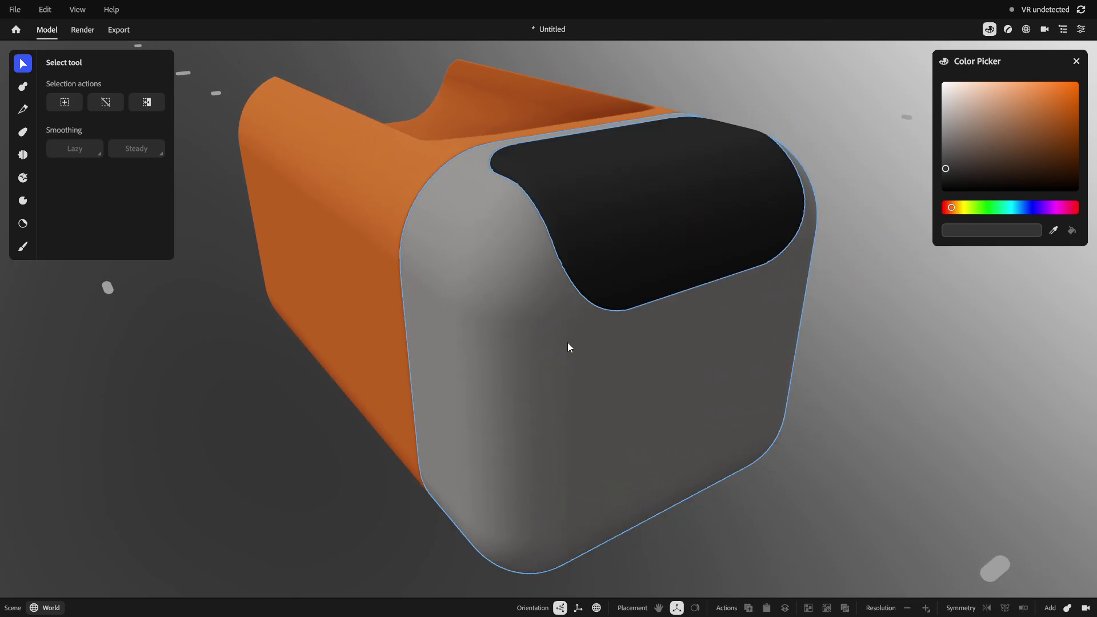
scroll(569, 345, down, 3)
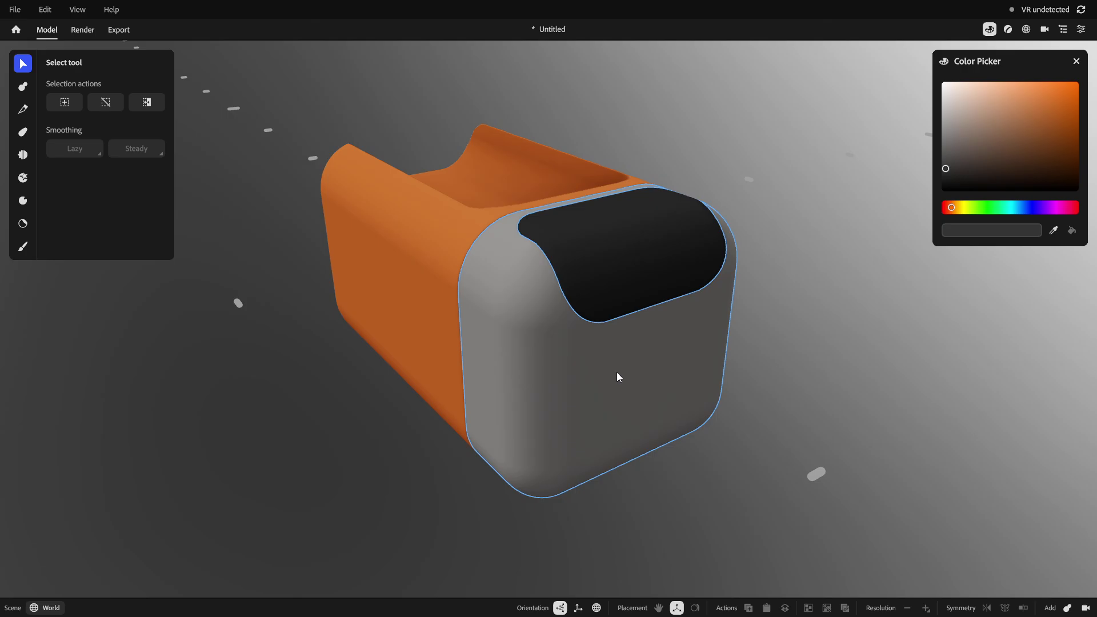
click(830, 349)
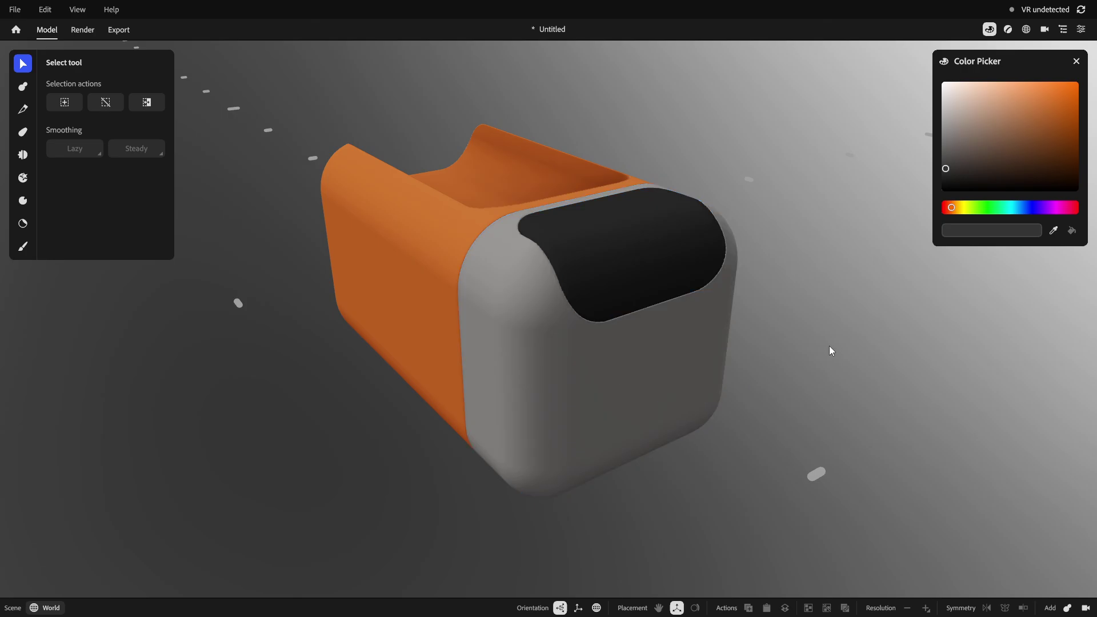
click(494, 303)
key(3)
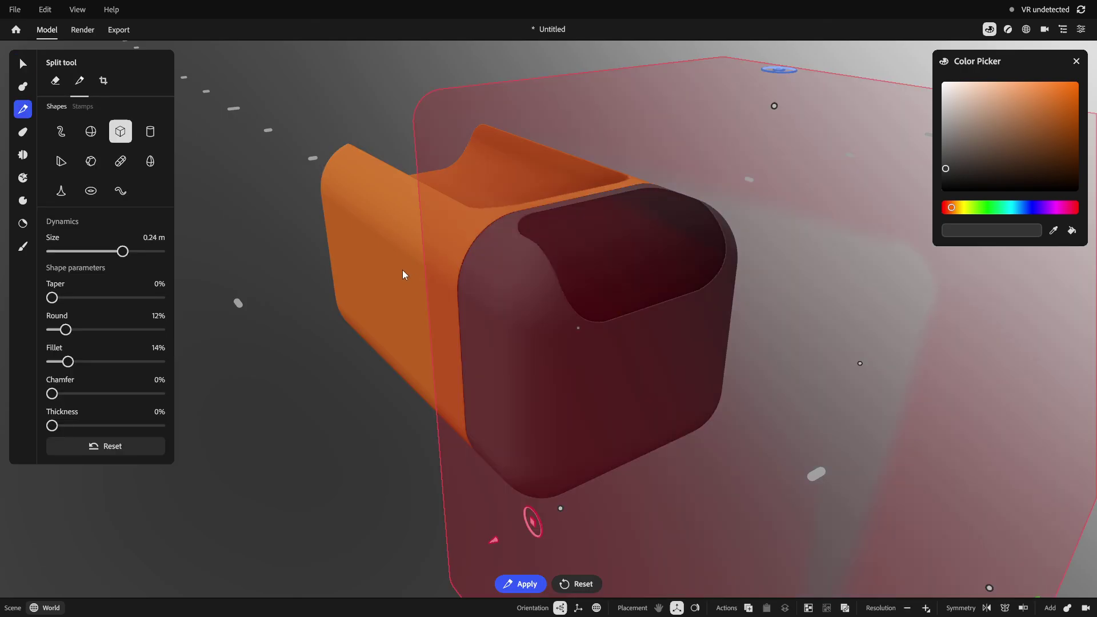
key(1)
click(485, 315)
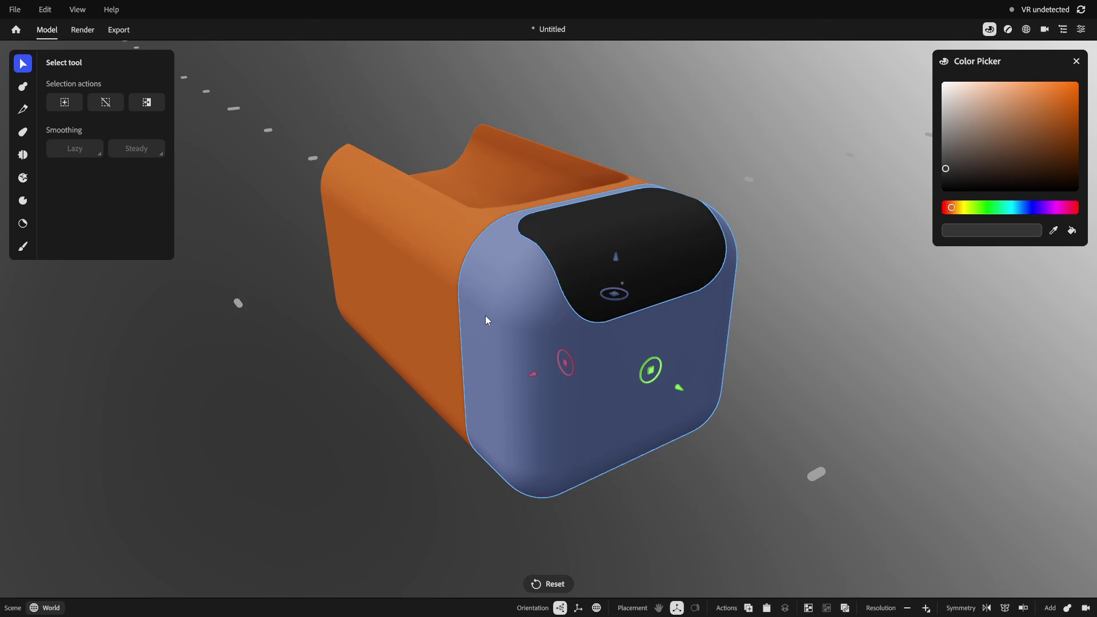
click(595, 255)
click(497, 314)
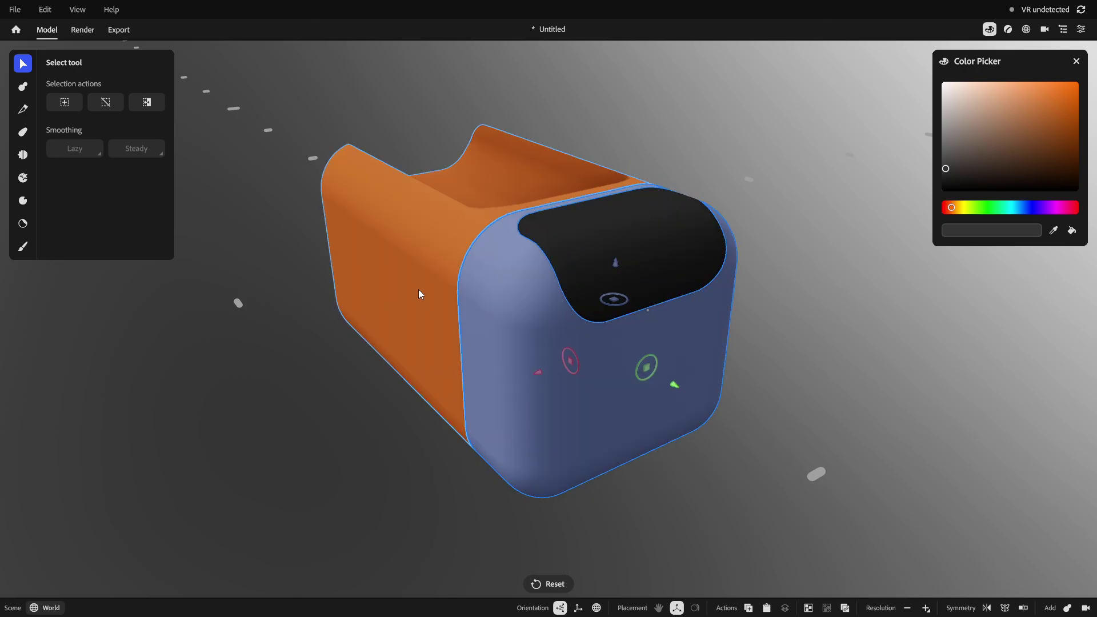
click(560, 265)
click(758, 320)
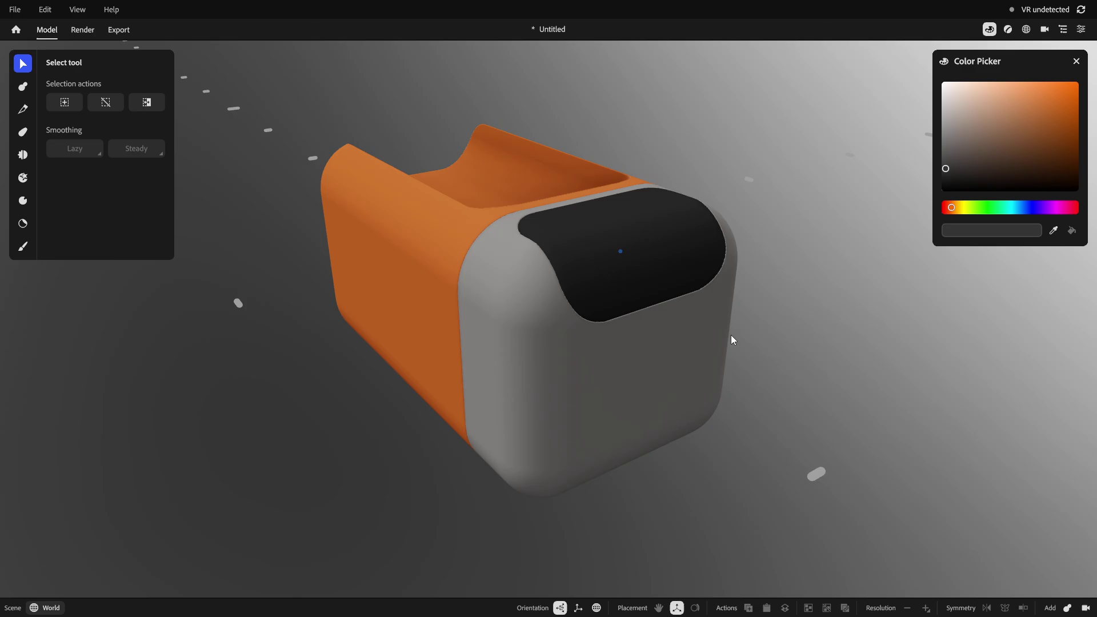
- Inspect the seams between the orange, grey and dark pieces from the side and from above
middle_drag(731, 334, 718, 359)
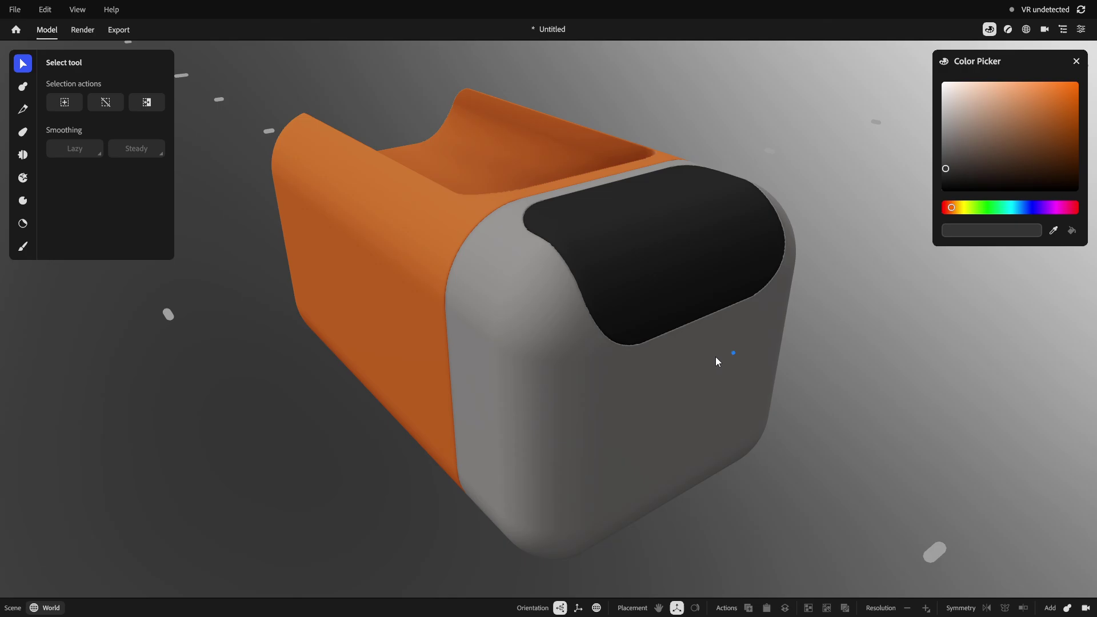
click(517, 387)
middle_drag(499, 398, 633, 369)
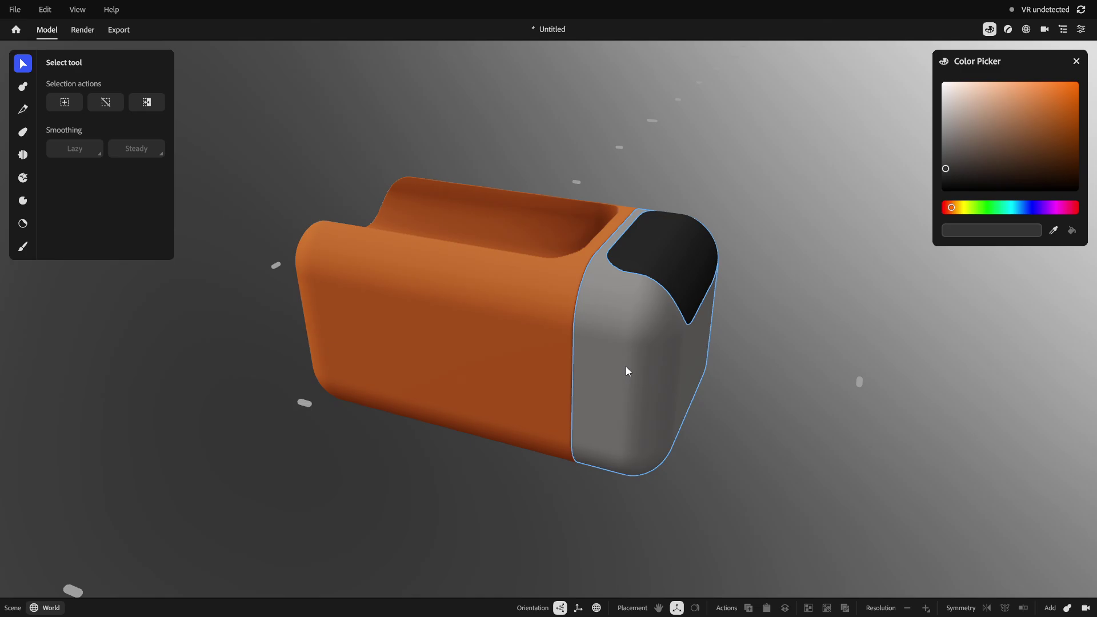
alt+drag(645, 372, 631, 385)
alt+middle_drag(717, 328, 249, 348)
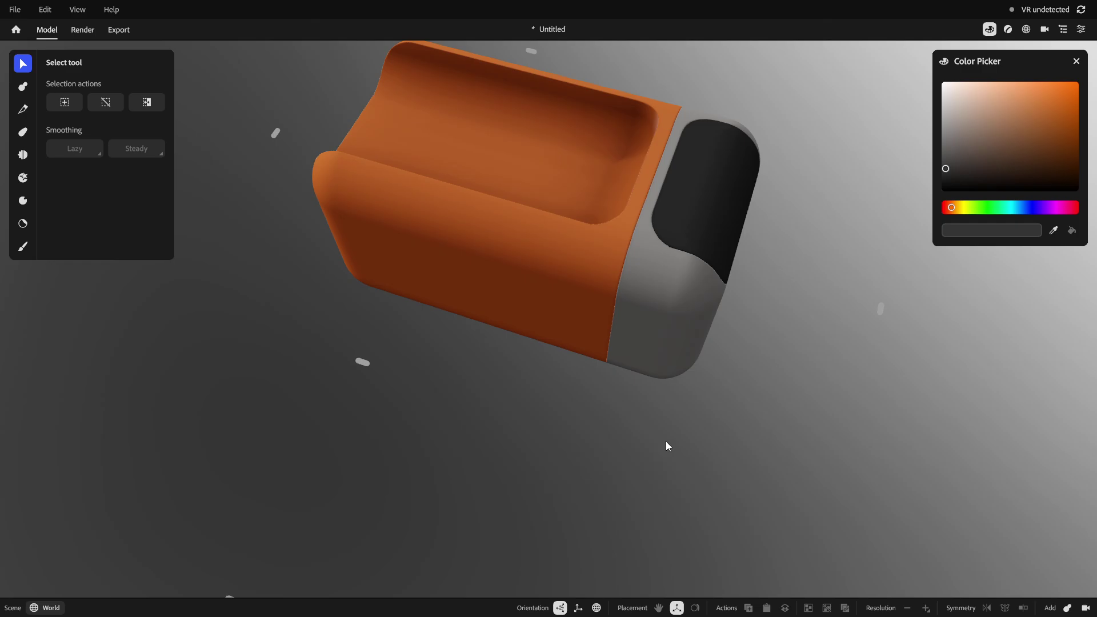
alt+drag(639, 424, 573, 319)
scroll(574, 319, up, 3)
alt+middle_drag(573, 318, 697, 362)
alt+drag(573, 359, 610, 361)
middle_drag(610, 362, 644, 353)
click(643, 351)
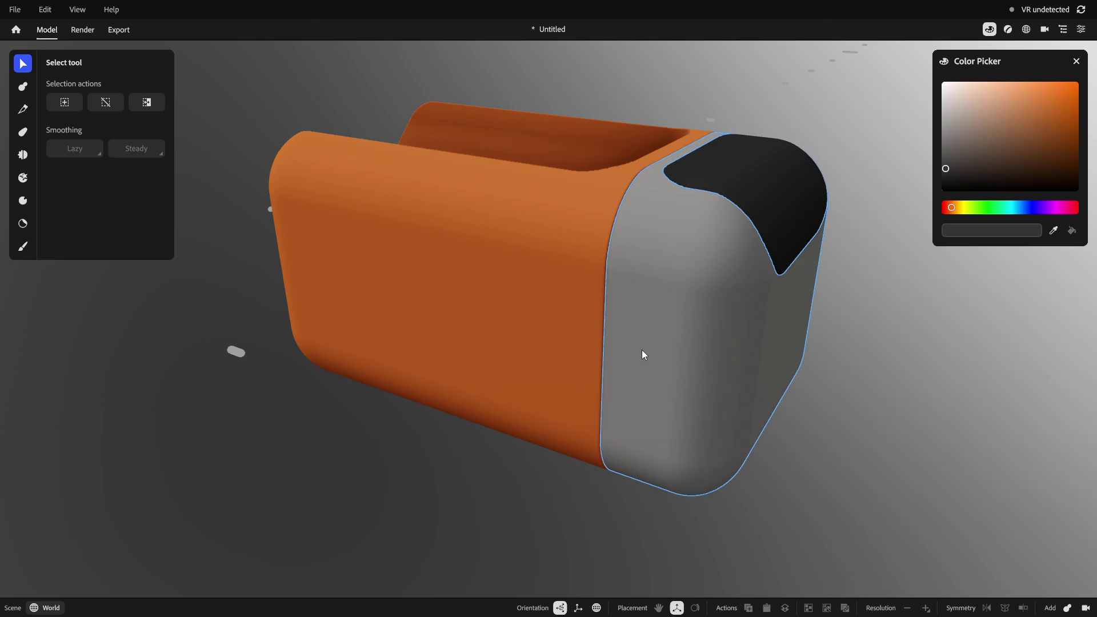
middle_drag(642, 350, 591, 343)
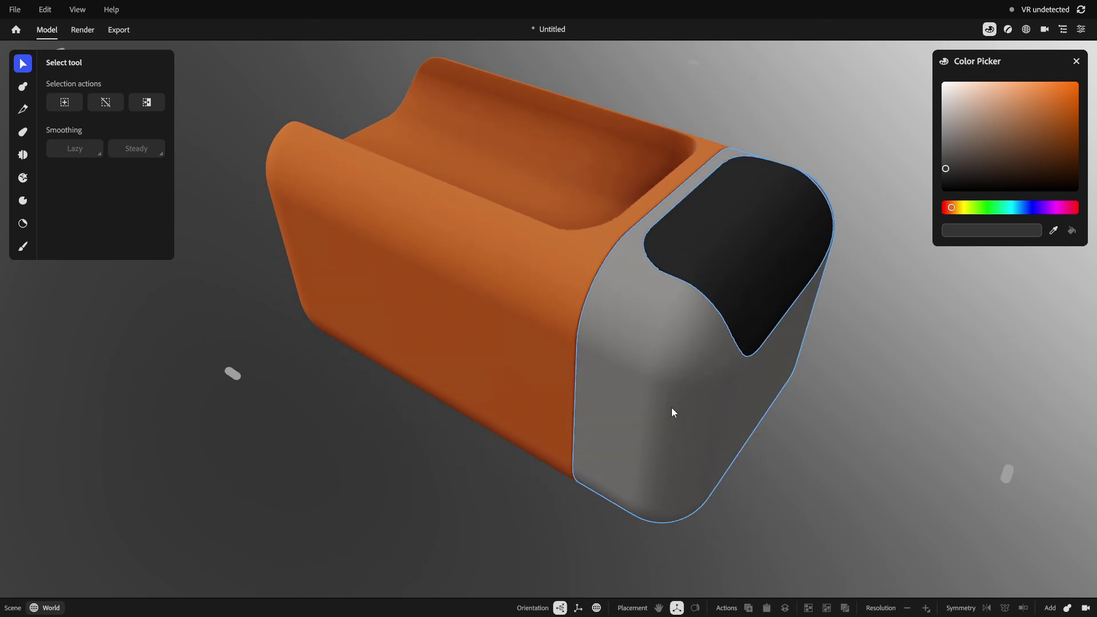